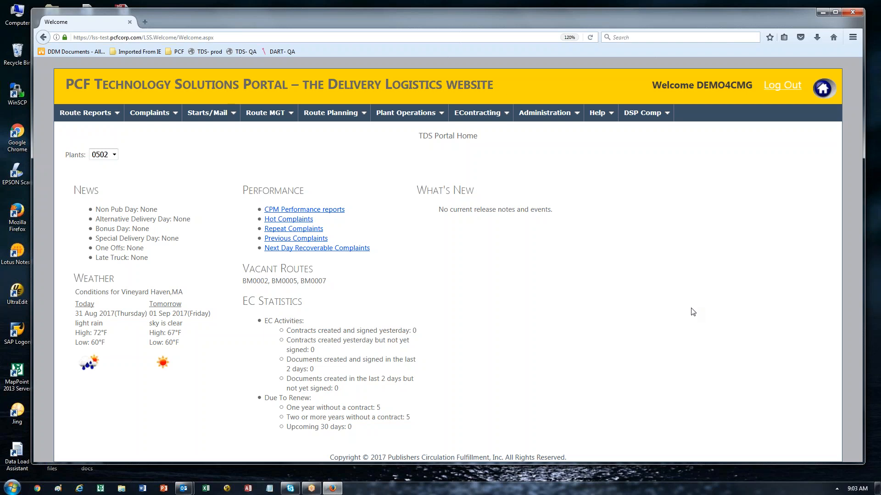
Step: Open the run log of the DSP delivery fee runs
left_click(642, 113)
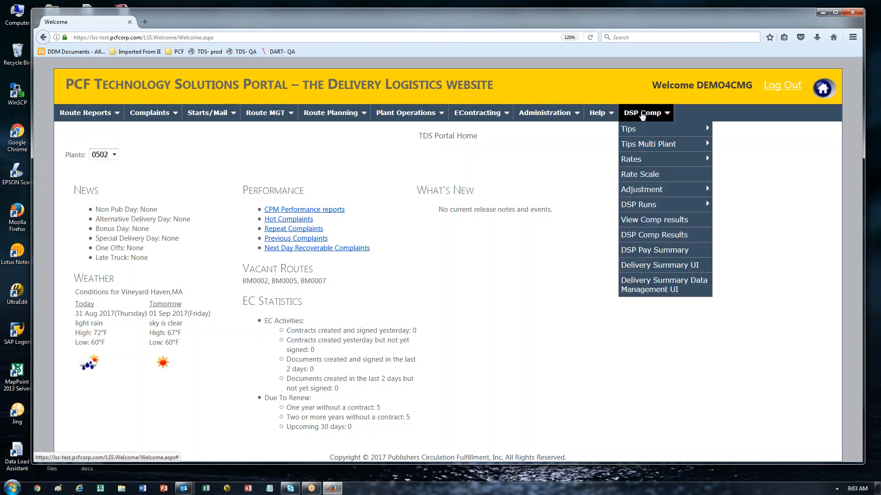
mouse_move(662, 205)
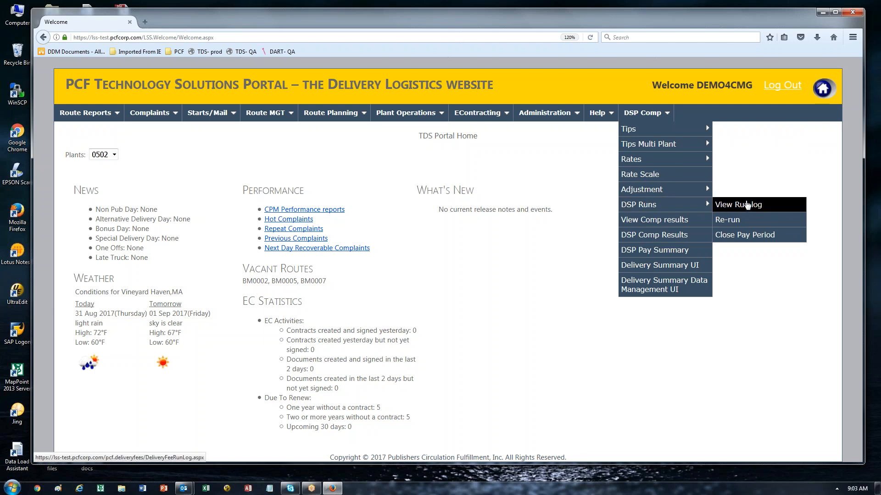
left_click(751, 208)
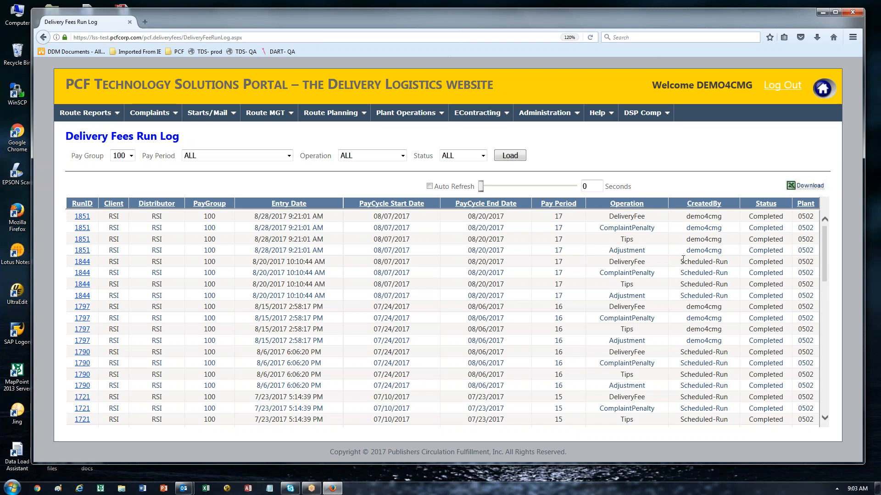
Step: Examine scheduled run 1844 in the log: its creator, pay cycle dates, entry date and status
left_click_drag(680, 262, 726, 277)
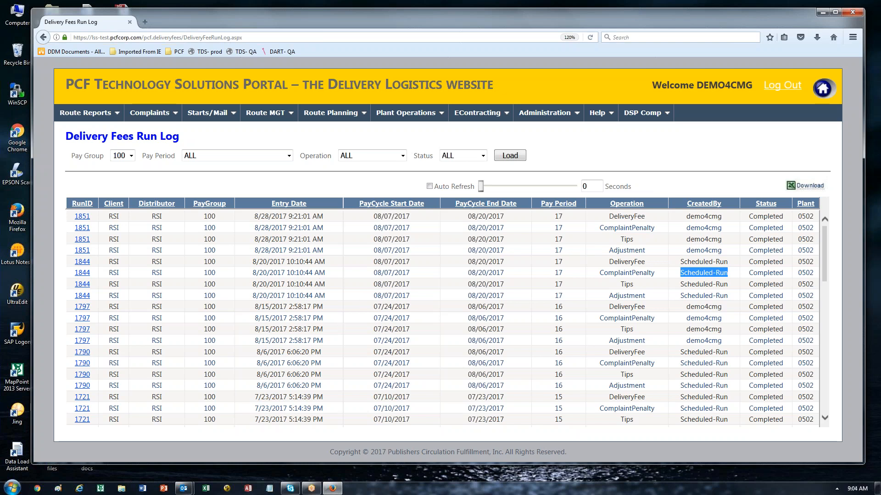
left_click_drag(374, 273, 407, 274)
left_click_drag(471, 274, 508, 282)
left_click_drag(256, 272, 325, 274)
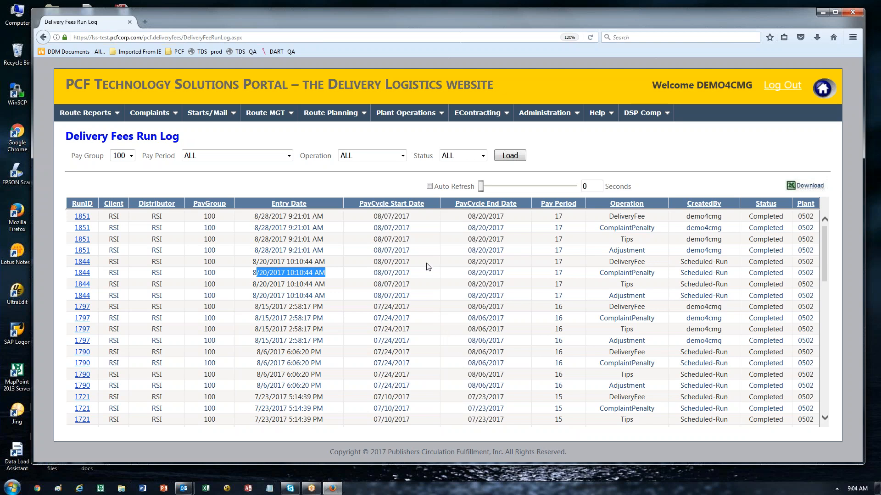
left_click_drag(680, 262, 716, 297)
left_click(691, 296)
left_click_drag(753, 262, 779, 296)
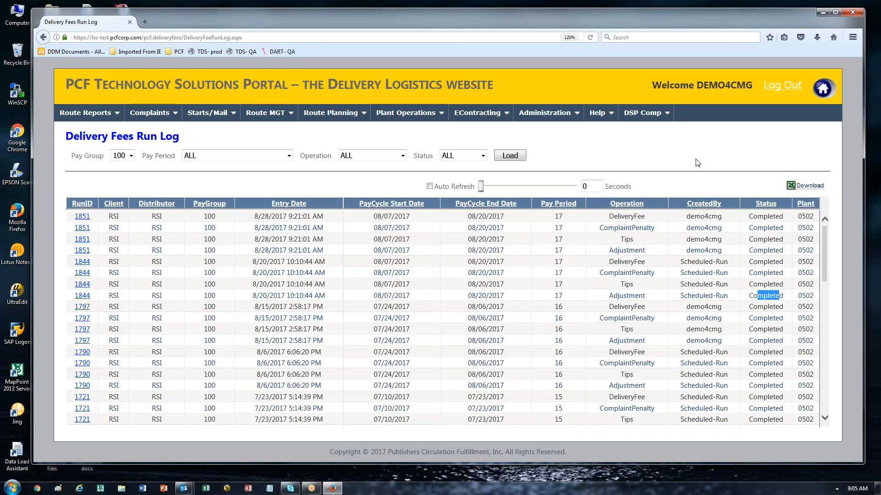
Step: Open the DSP Pay Summary and set the pay period to 14 (06/26/2017 - 07/09/2017)
left_click(646, 115)
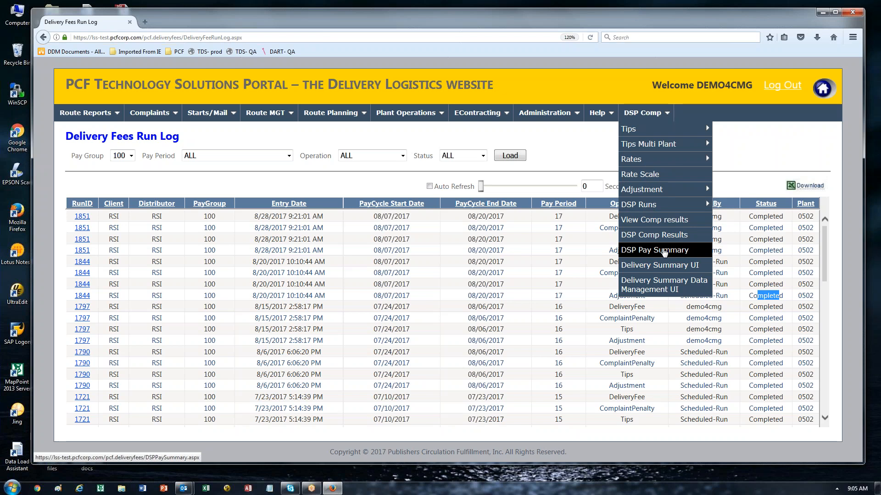
left_click(657, 251)
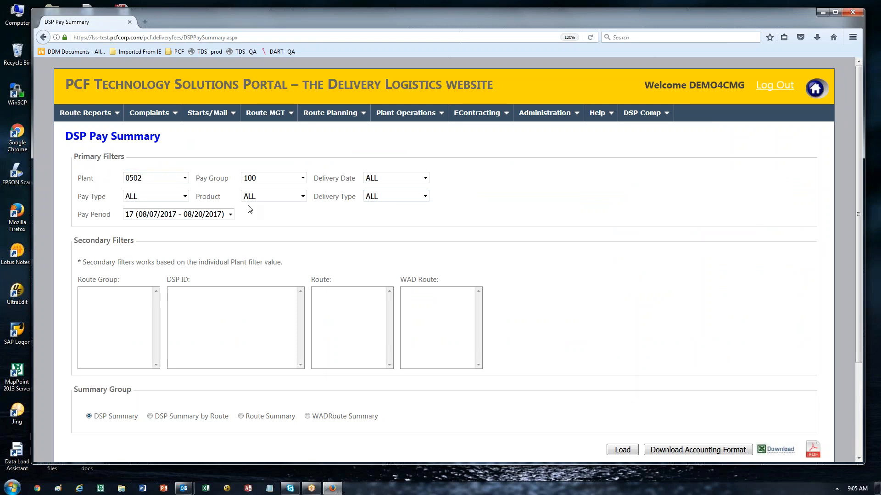
left_click(230, 215)
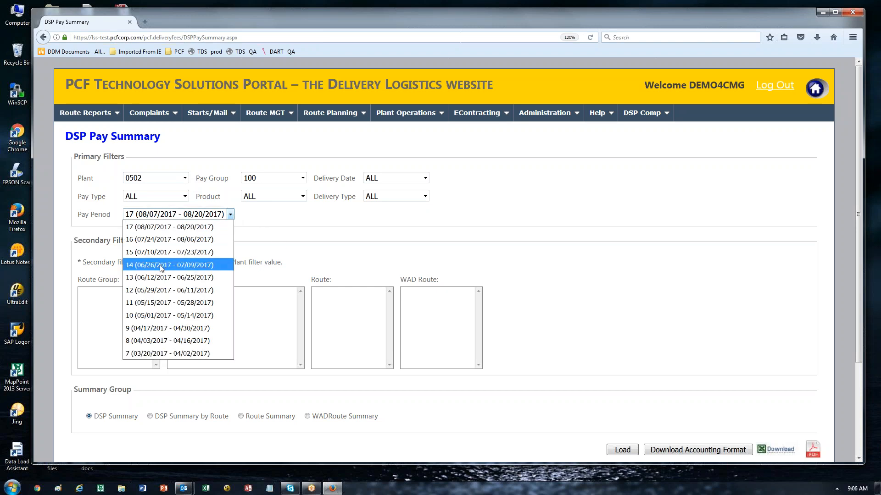
left_click(198, 268)
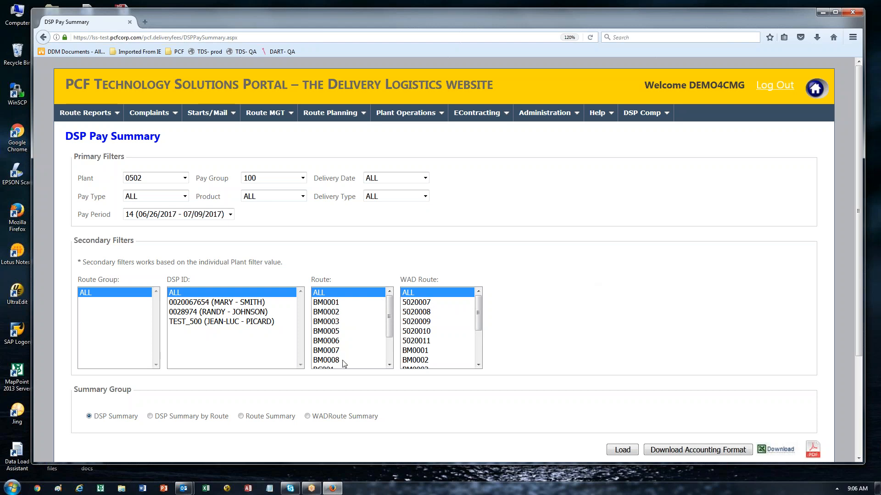
Step: Set the summary group to WADRoute Summary and load the pay data
left_click_drag(75, 391, 122, 397)
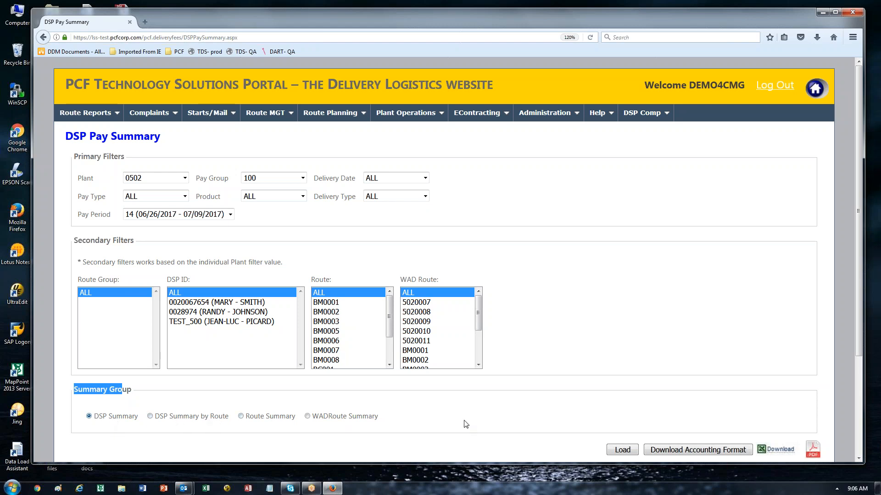
left_click(308, 417)
scroll(744, 354, "down", 2)
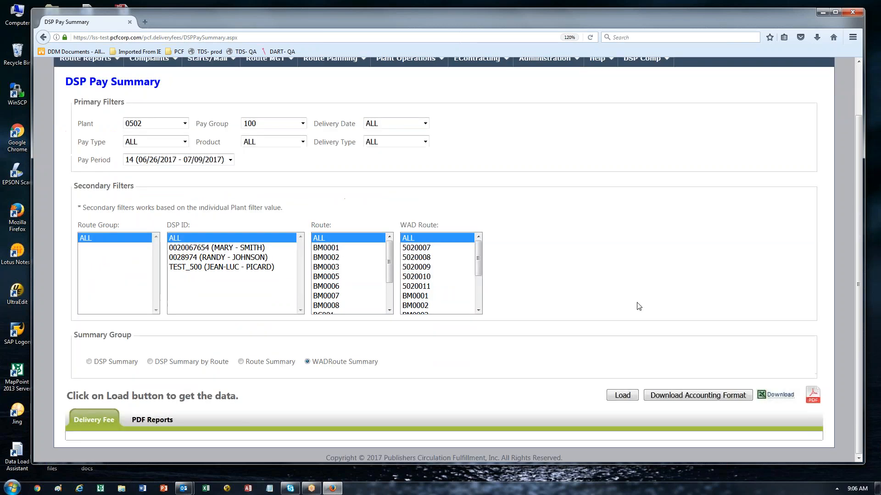
left_click(623, 395)
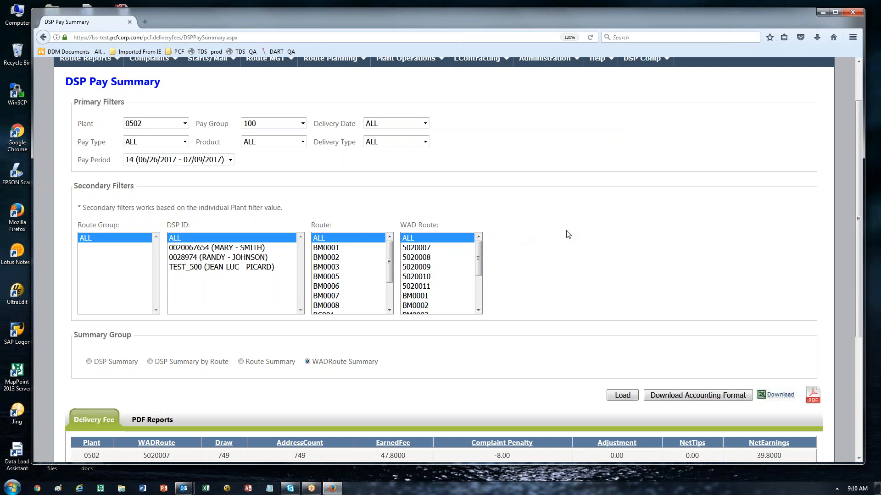
Step: Review the WAD Route and Route lists among the secondary filters
scroll(567, 235, "up", 2)
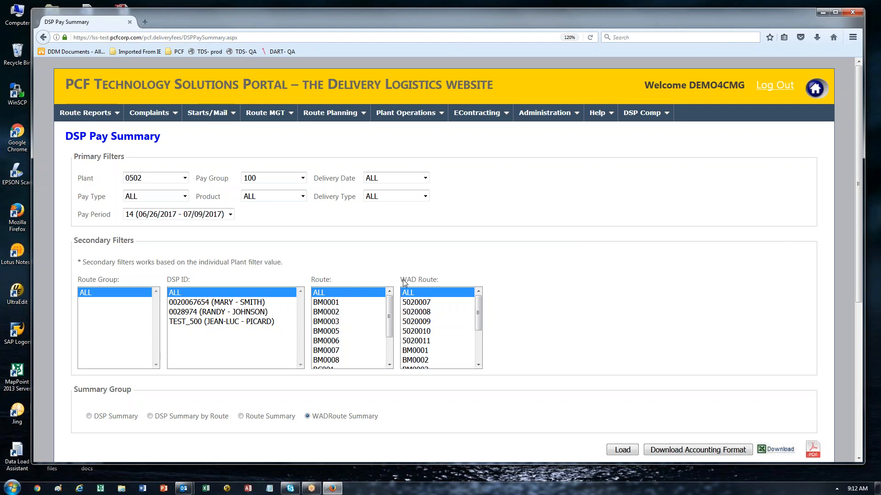
left_click_drag(401, 280, 438, 281)
left_click_drag(311, 279, 324, 281)
Step: Examine WAD route 5020007's draw, earned fee, complaint penalty, adjustment, net tips and net earnings in the Delivery Fee results
scroll(569, 280, "down", 5)
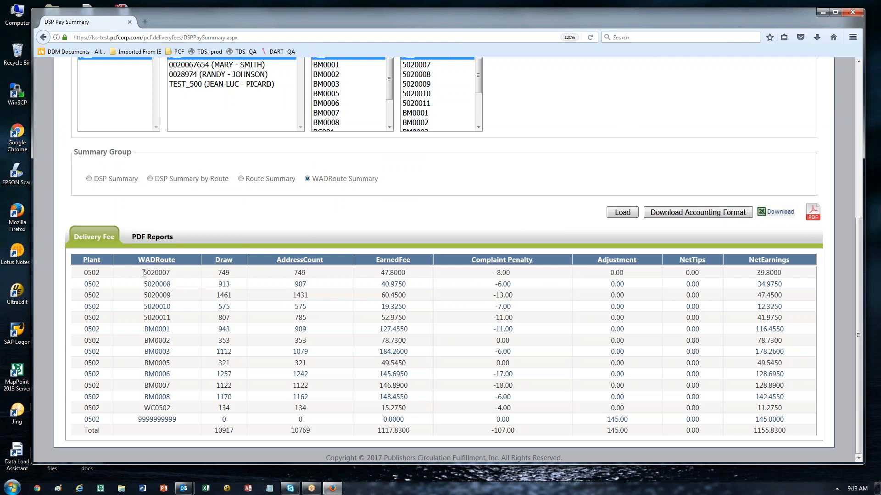
left_click_drag(146, 277, 236, 277)
left_click_drag(381, 275, 419, 280)
left_click_drag(491, 273, 522, 283)
left_click(519, 275)
double_click(615, 272)
left_click_drag(690, 273, 699, 273)
left_click_drag(757, 272, 781, 273)
Step: Recheck the earned fee, adjustment and net tips of WAD route 5020007
scroll(515, 200, "up", 2)
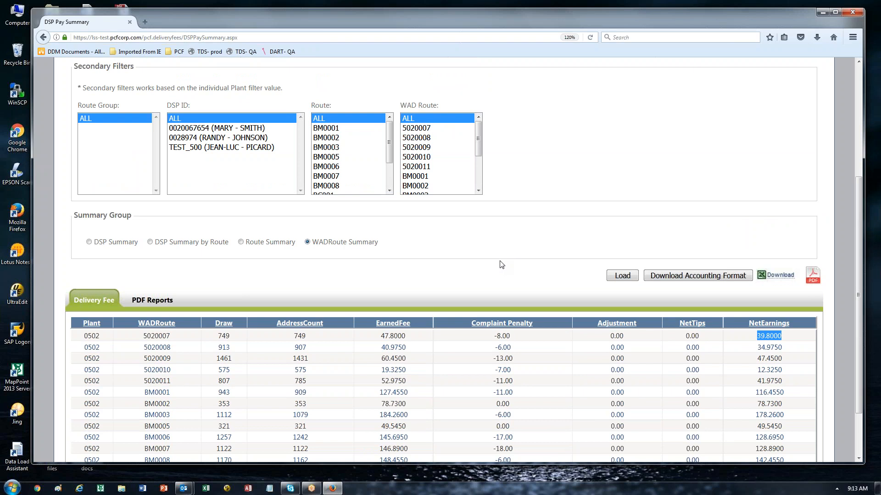
scroll(820, 382, "down", 3)
left_click_drag(376, 273, 410, 274)
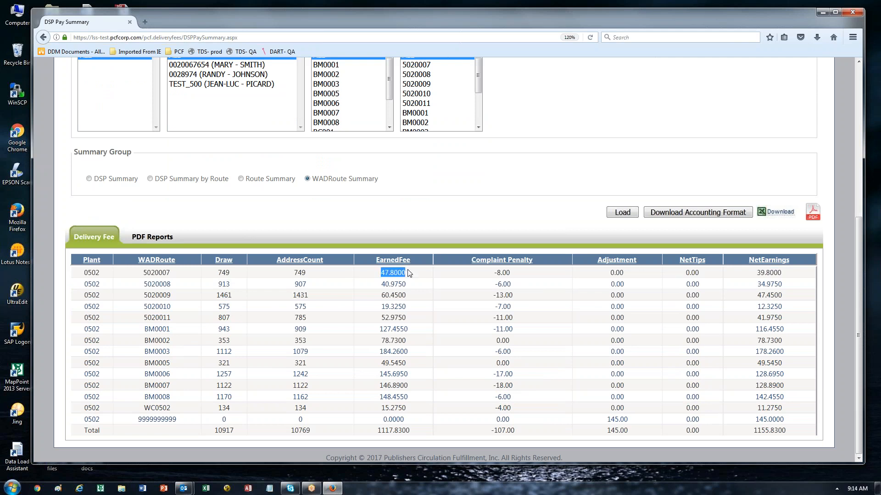
double_click(611, 274)
double_click(688, 273)
scroll(510, 204, "up", 3)
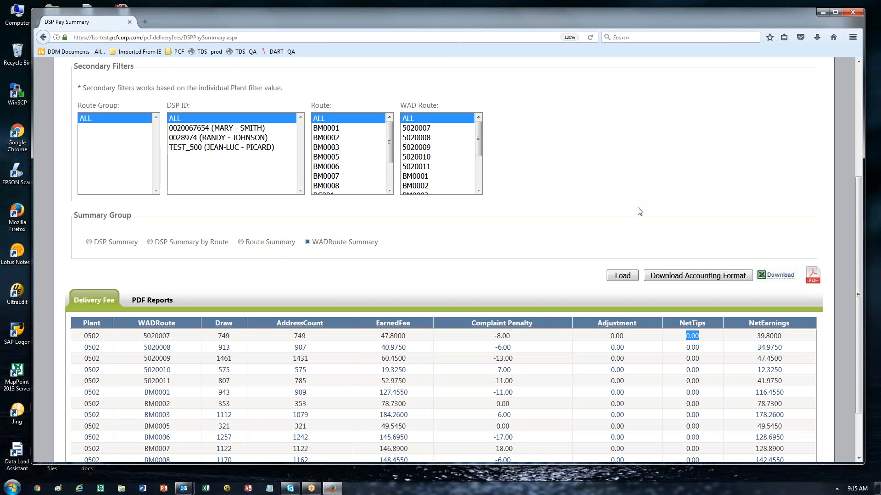
Step: Compare the draws of WAD routes 5020007 and 5020009, and check the net earnings of 5020007
scroll(582, 204, "down", 2)
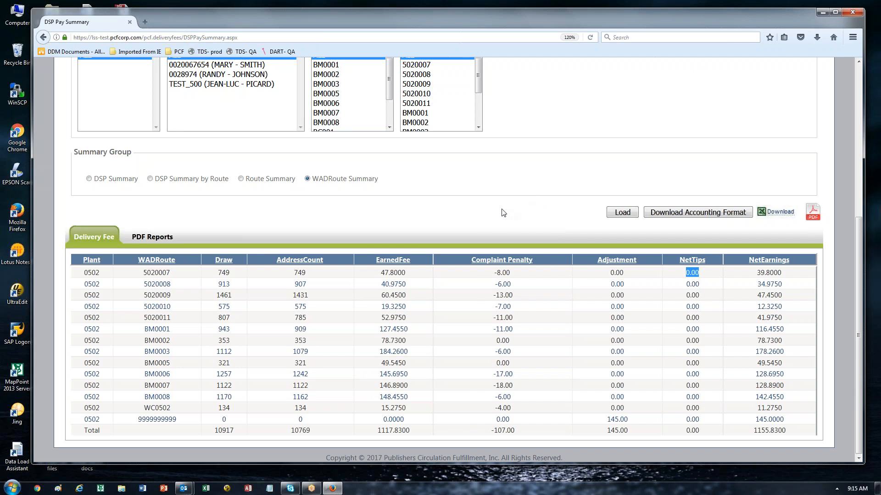
double_click(219, 273)
double_click(228, 295)
scroll(514, 188, "up", 2)
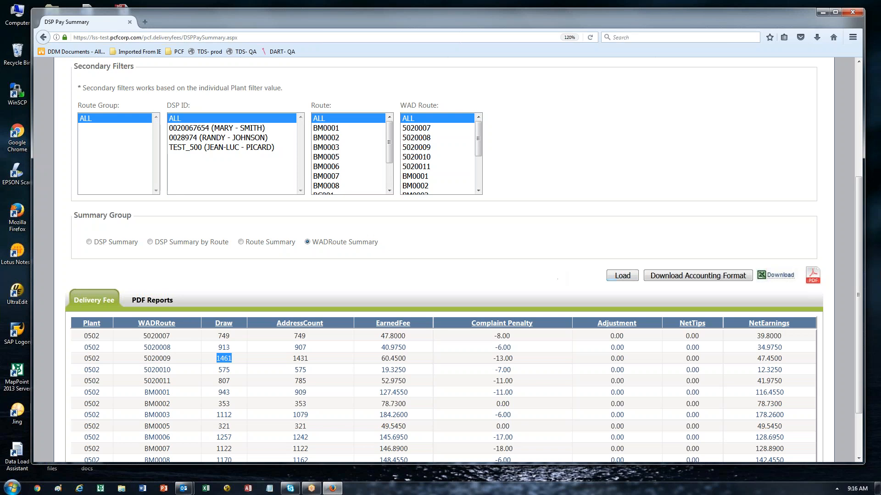
left_click_drag(756, 337, 783, 336)
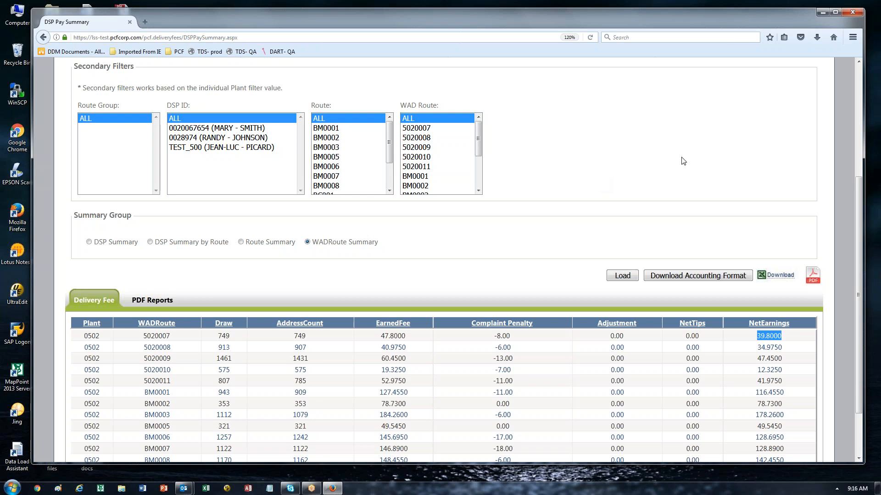
Step: Switch the summary group to DSP Summary by Route and load the pay data
scroll(810, 311, "down", 3)
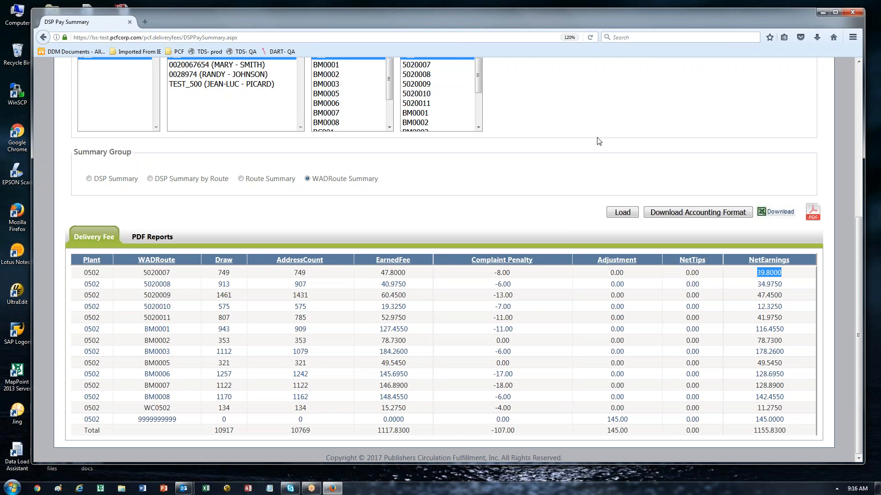
scroll(564, 183, "up", 2)
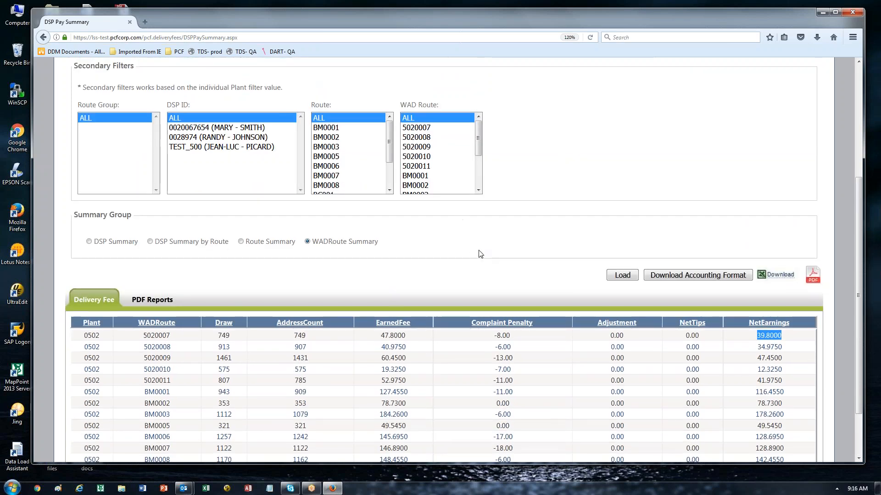
scroll(478, 252, "down", 2)
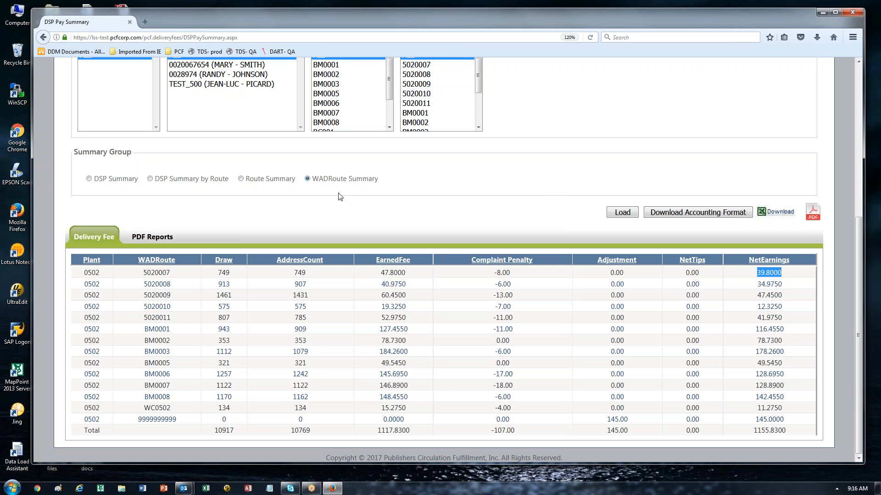
left_click(150, 179)
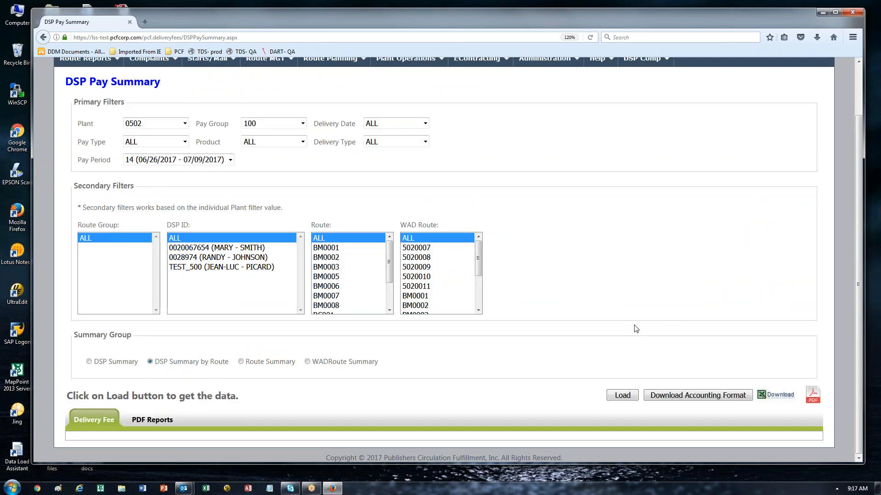
left_click(623, 396)
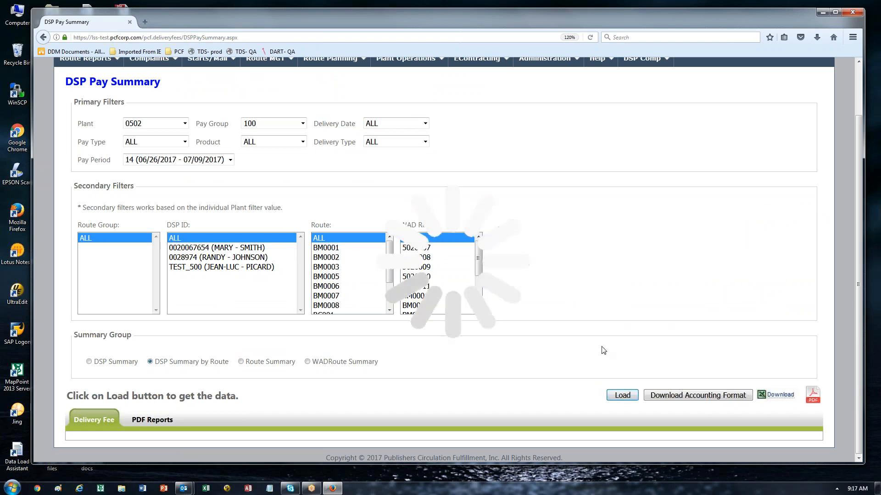
Step: Look through the DSP Summary by Route results down to the total row and locate route BM0001
scroll(572, 290, "down", 5)
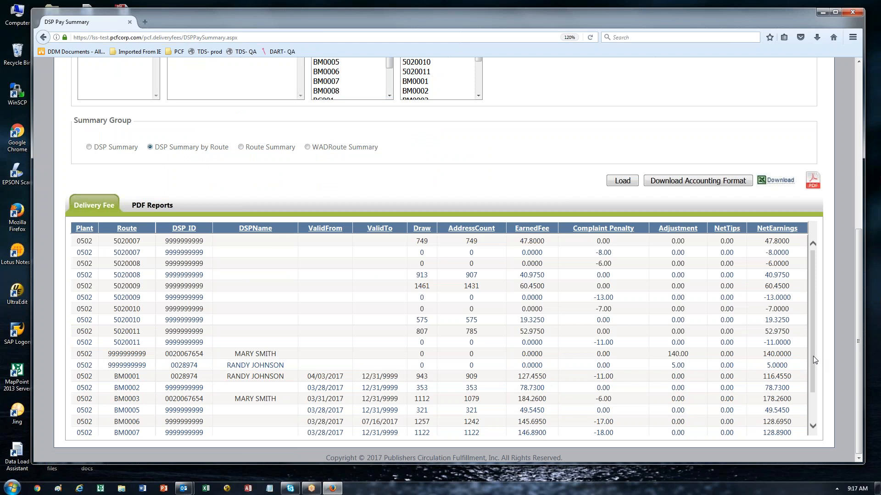
left_click_drag(813, 356, 809, 382)
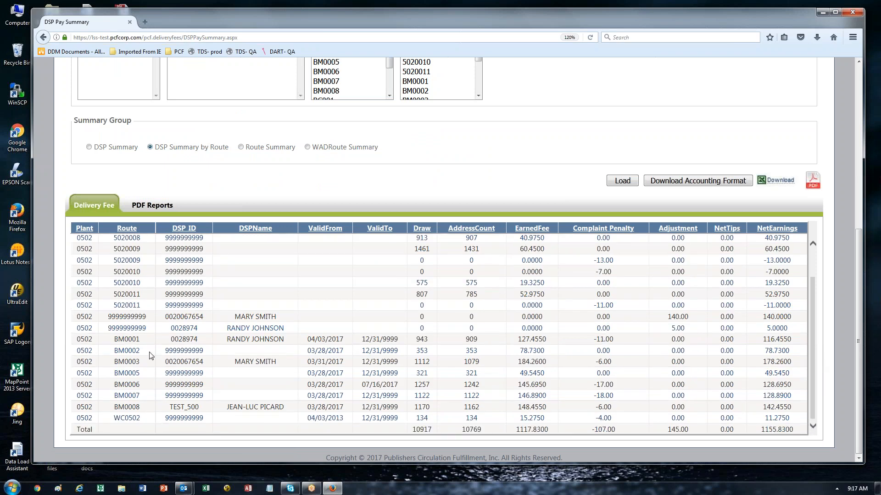
left_click_drag(119, 340, 139, 339)
scroll(119, 351, "up", 1)
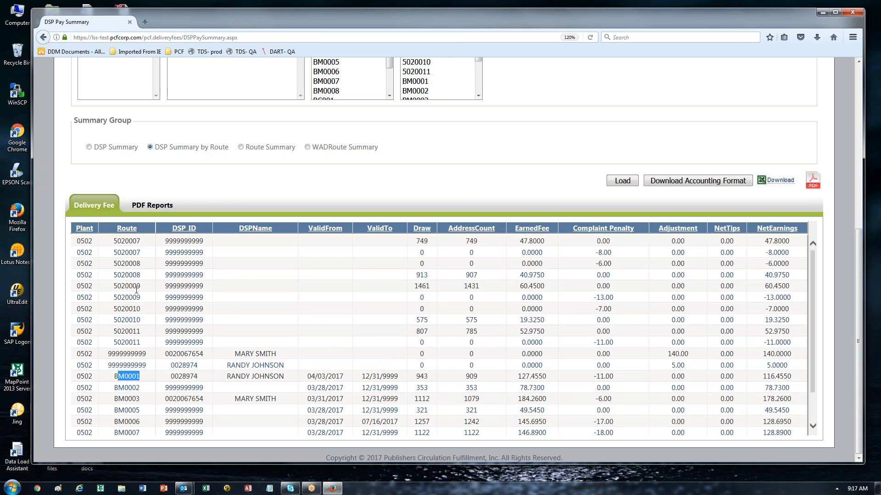
scroll(136, 363, "down", 1)
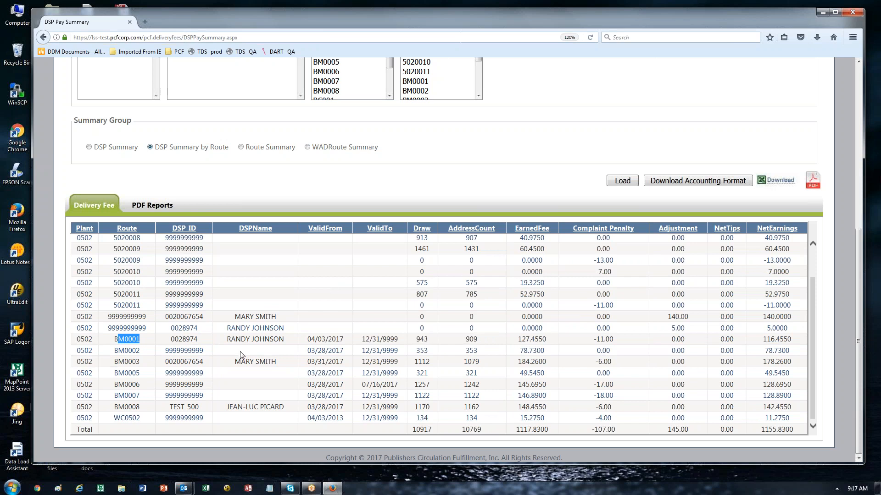
Step: Examine route BM0001's DSP assignment, validity dates, draw, earned fee, complaint penalty and net earnings
left_click(196, 341)
left_click_drag(124, 340, 140, 339)
left_click_drag(310, 340, 398, 340)
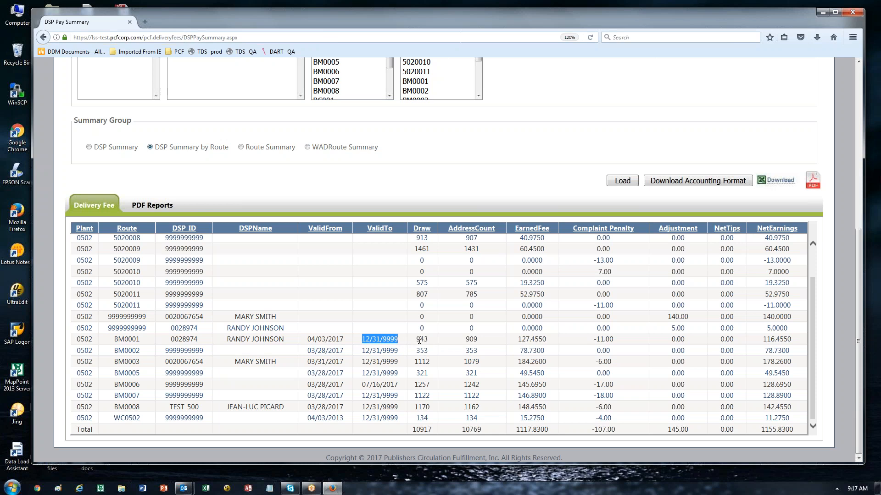
left_click_drag(417, 339, 431, 341)
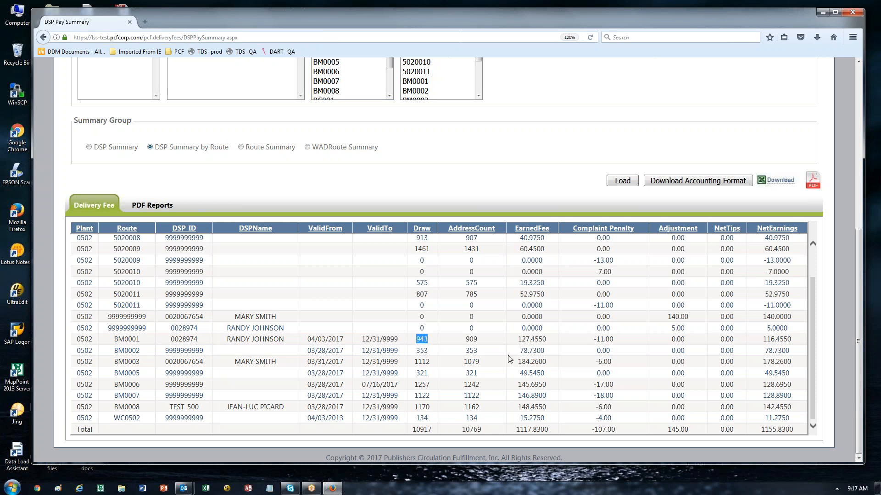
left_click_drag(517, 341, 604, 340)
left_click(550, 345)
left_click_drag(764, 339, 787, 340)
Step: Compare route BM0006's ValidFrom and ValidTo dates with the selected pay period
left_click_drag(304, 385, 400, 389)
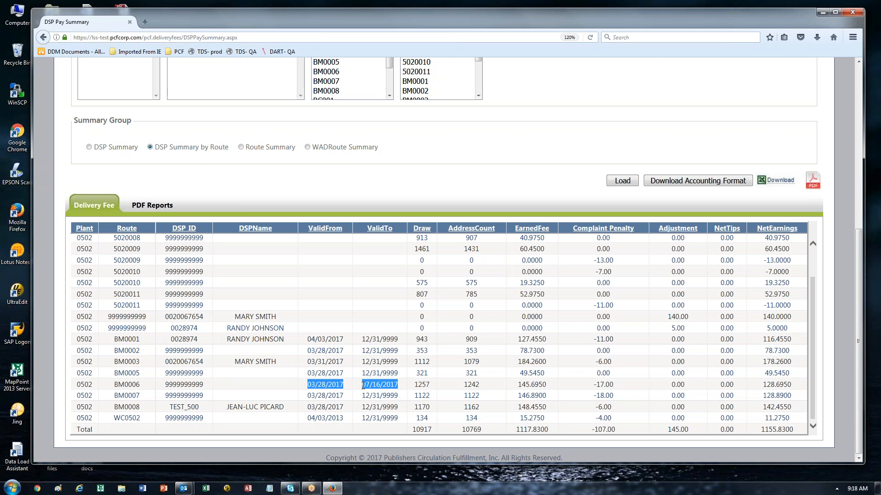
scroll(232, 146, "up", 4)
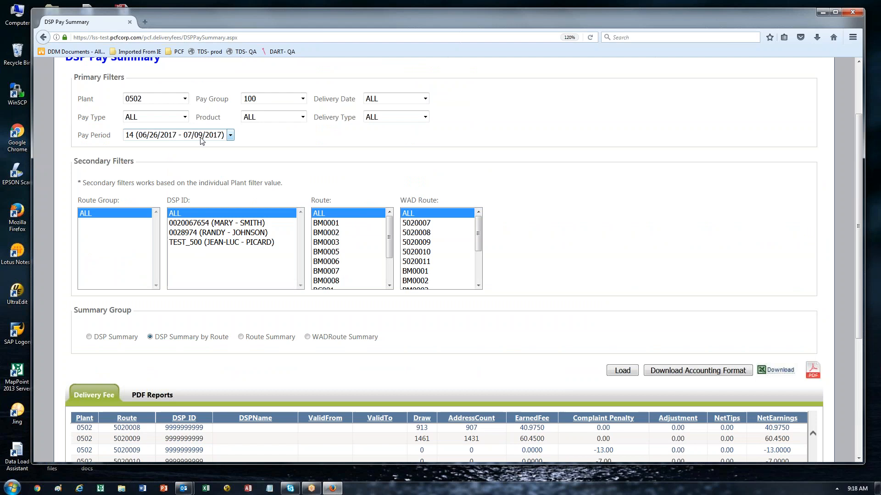
scroll(559, 240, "down", 4)
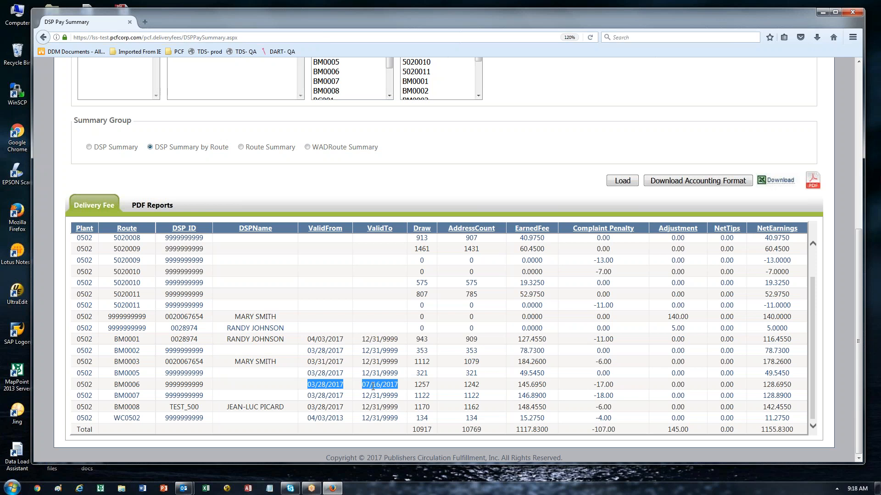
Step: Check route BM0006's DSP ID, ValidTo date and draw against the selected pay period, and inspect route BM0002's DSP ID
scroll(372, 387, "up", 1)
scroll(223, 140, "up", 1)
scroll(208, 195, "up", 3)
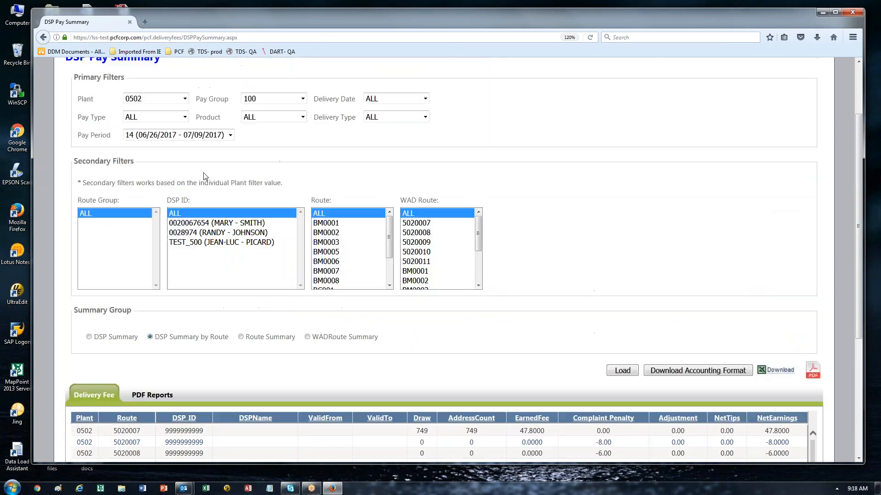
scroll(344, 202, "down", 5)
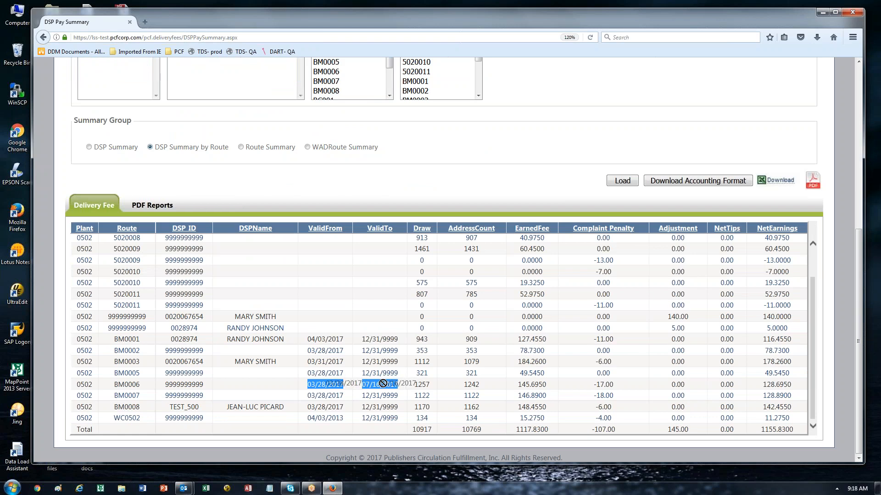
double_click(170, 385)
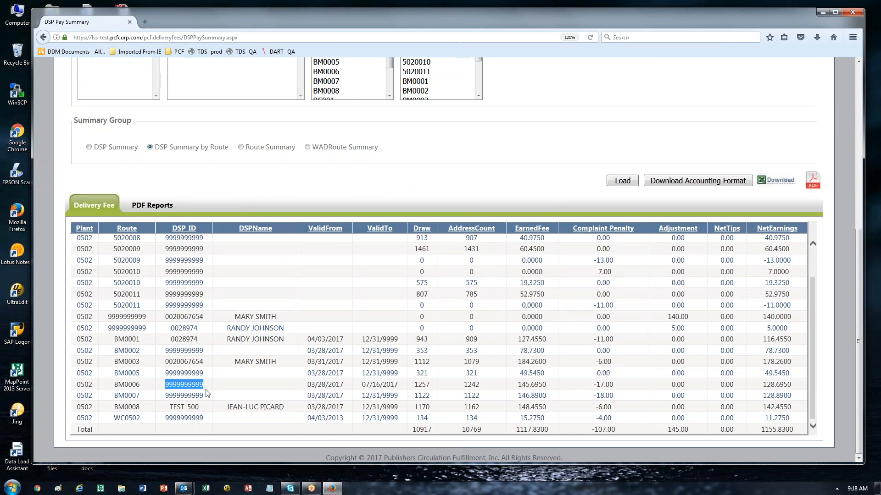
double_click(364, 385)
left_click_drag(414, 385, 432, 385)
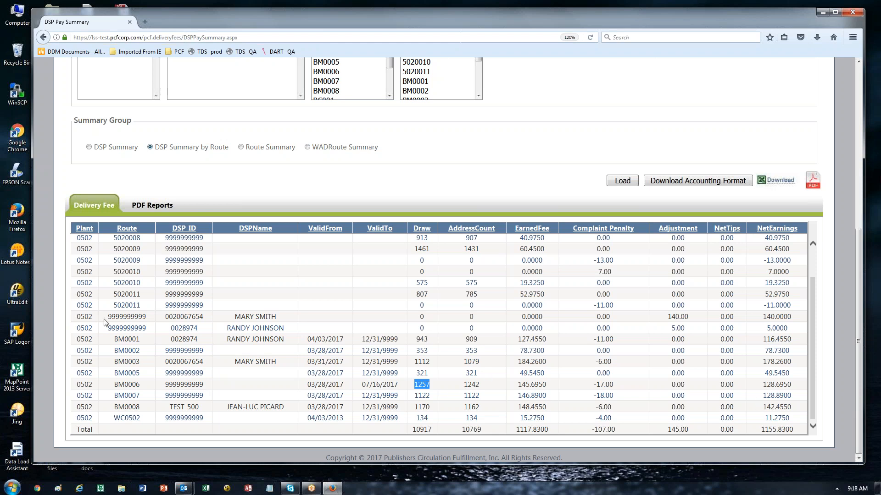
left_click_drag(166, 351, 204, 351)
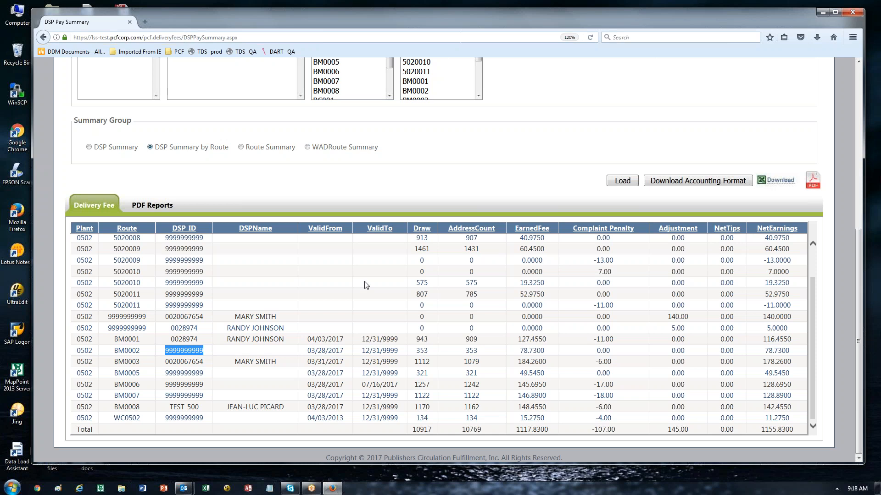
Step: Sort the DSP Summary by Route results by route in descending order
scroll(435, 167, "up", 3)
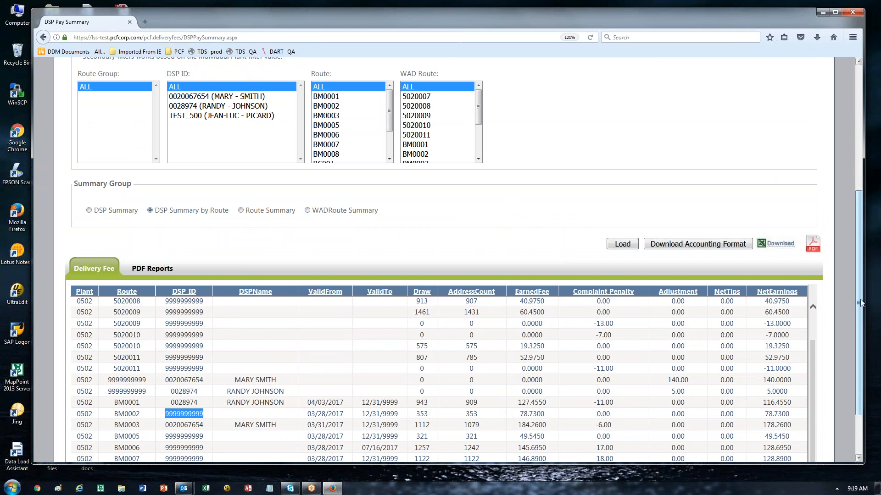
scroll(860, 299, "down", 3)
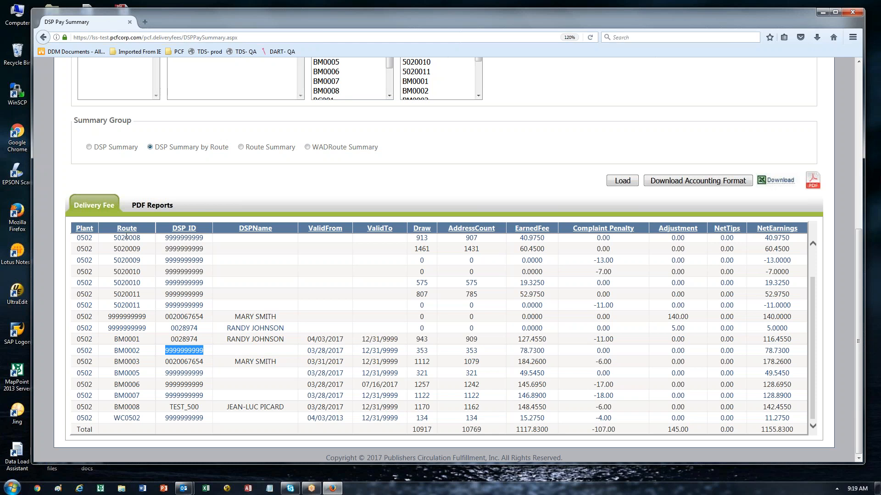
left_click(323, 229)
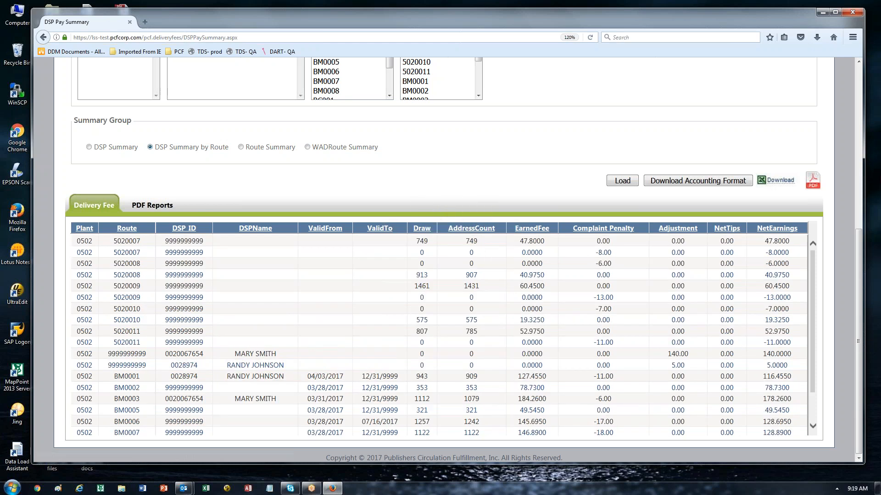
left_click(130, 229)
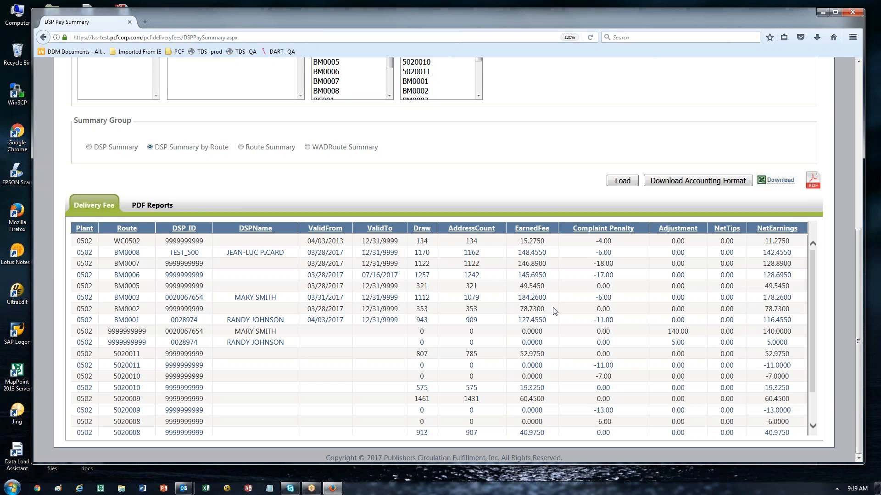
Step: Examine route BM0003's draw, earned fee, penalty and net tips, route BM0007's complaint penalty, and the adjustments on the two DSP rows without a real route
double_click(545, 295)
left_click_drag(414, 298, 429, 297)
left_click_drag(521, 298, 546, 297)
left_click_drag(596, 297, 613, 299)
left_click_drag(719, 298, 736, 297)
left_click_drag(591, 264, 619, 266)
left_click_drag(669, 331, 695, 341)
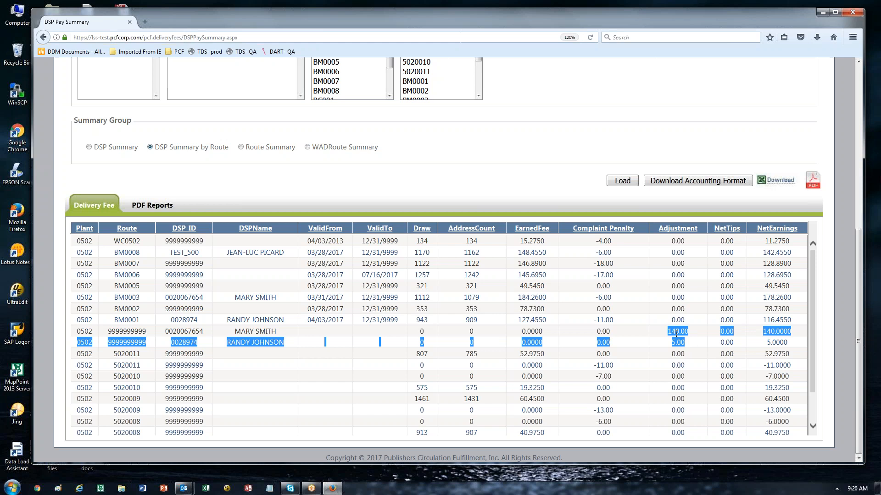
left_click(676, 334)
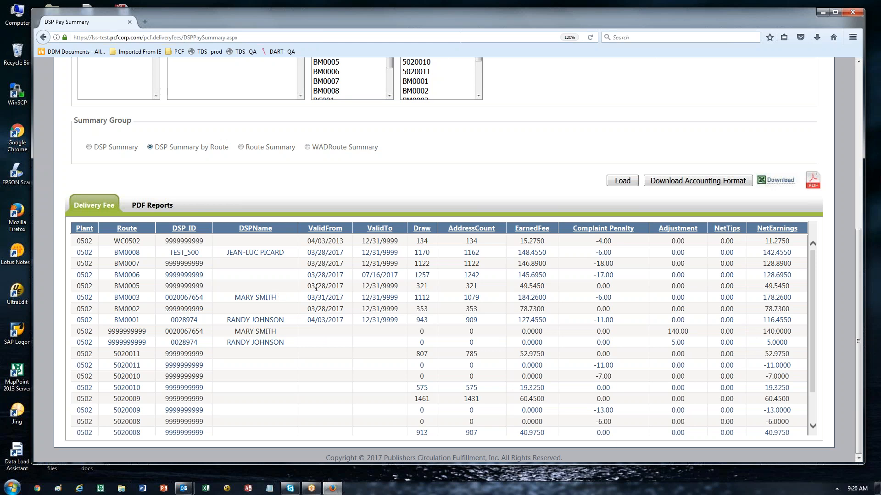
Step: Examine route BM0006's validity dates and DSP ID in the sorted results, and look through the remaining rows down to the total
left_click_drag(306, 275, 376, 278)
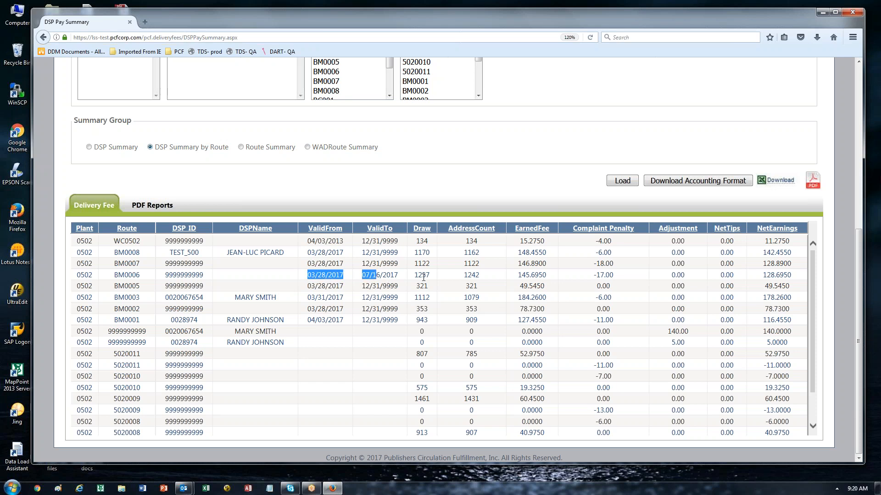
left_click(170, 273)
left_click_drag(164, 275, 205, 275)
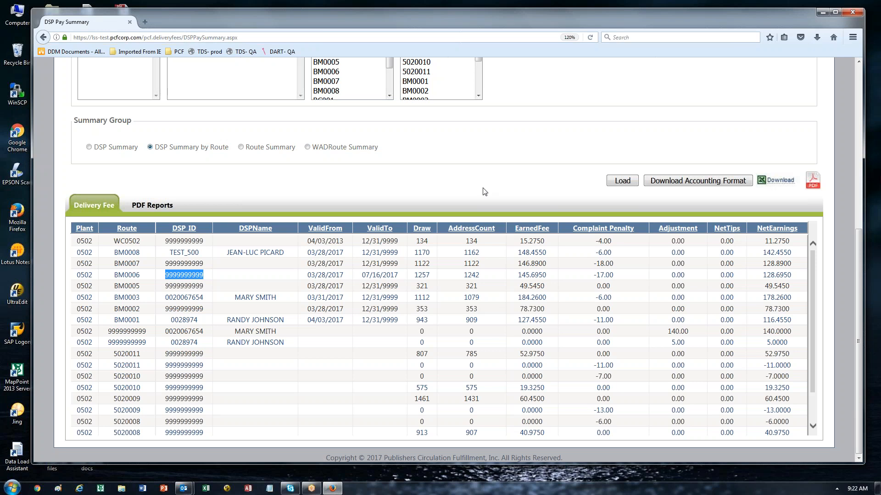
scroll(395, 259, "down", 1)
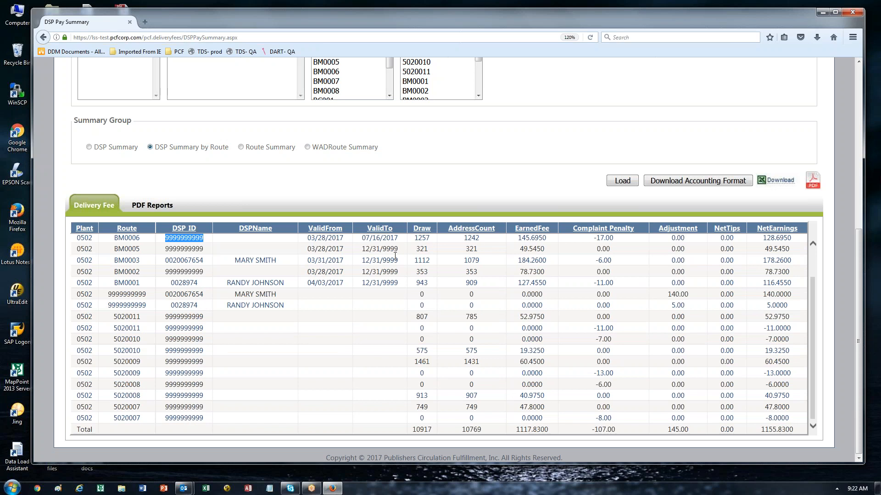
scroll(215, 312, "up", 1)
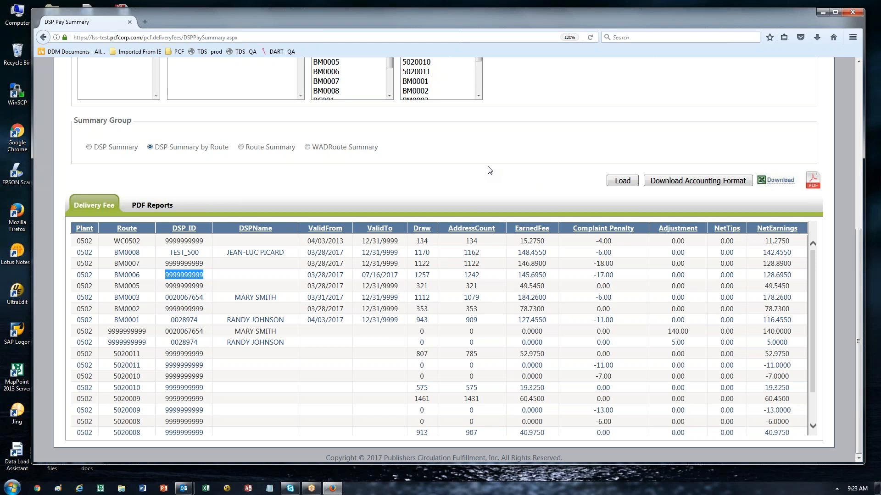
Step: Switch the summary group to DSP Summary and load the pay data to show all DSP rows
left_click(89, 147)
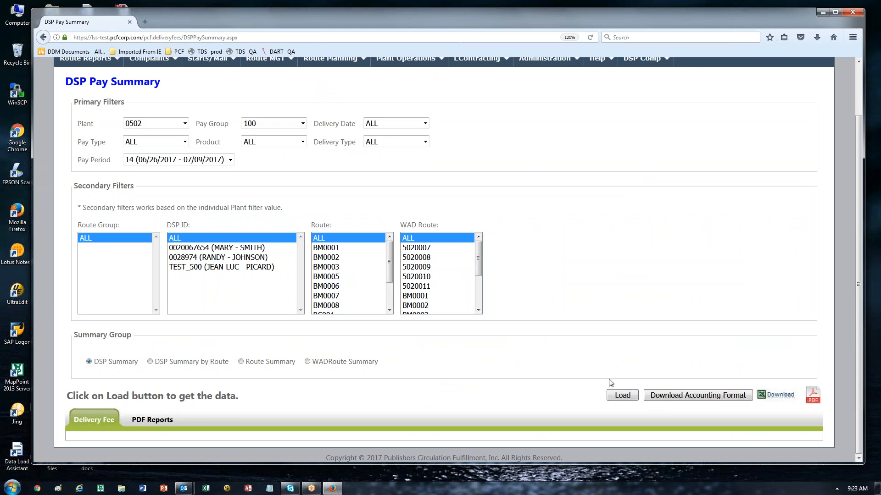
left_click(621, 397)
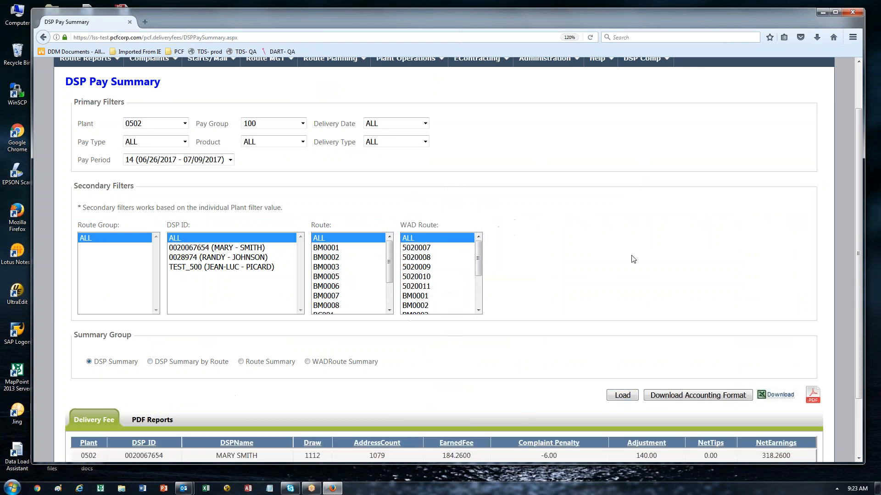
scroll(627, 250, "down", 3)
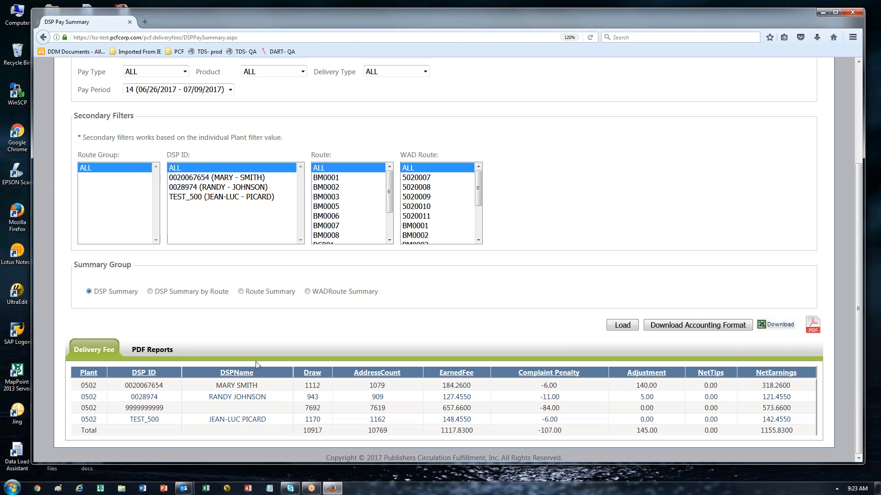
Step: Examine the first two DSP names and the second DSP's draw, earned fee, complaint penalty and net earnings
left_click_drag(215, 386, 255, 386)
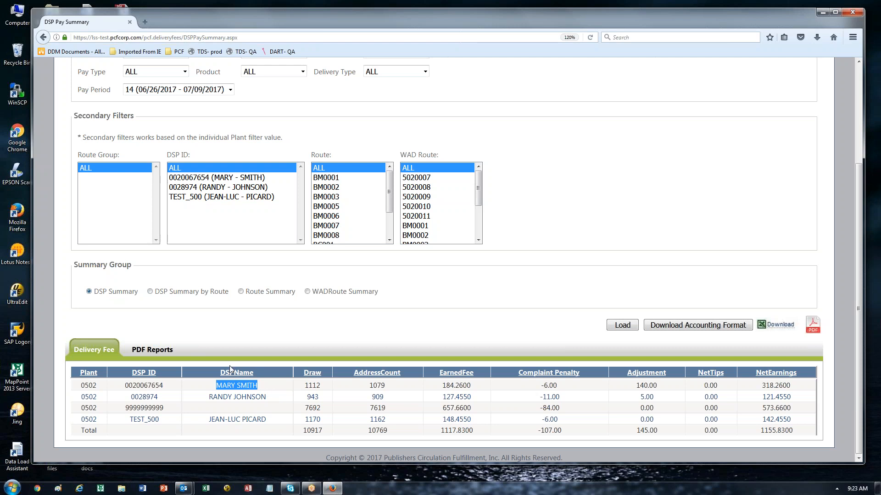
left_click_drag(211, 401, 283, 408)
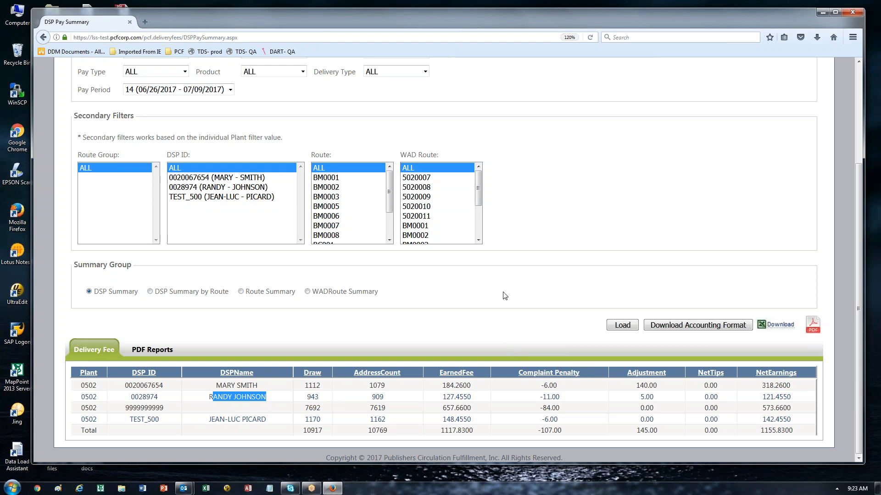
left_click(211, 399)
left_click_drag(211, 400, 326, 399)
left_click(444, 398)
double_click(447, 398)
left_click_drag(540, 398, 560, 398)
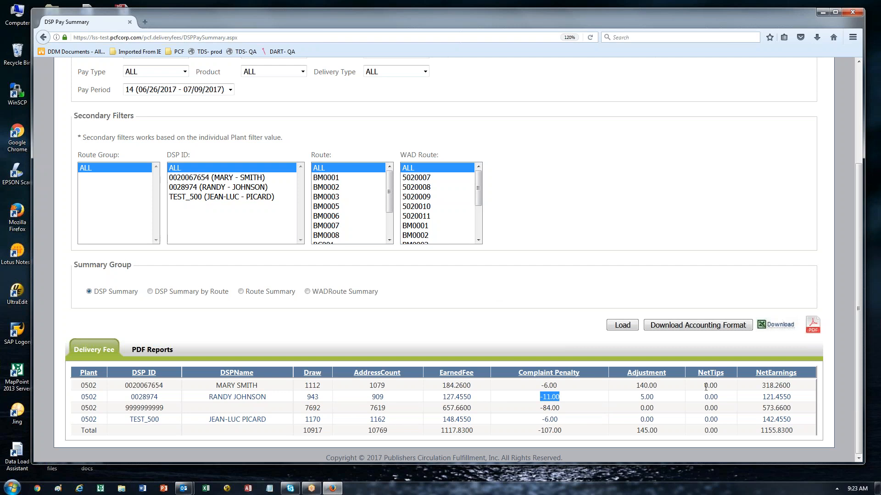
left_click_drag(761, 397, 792, 397)
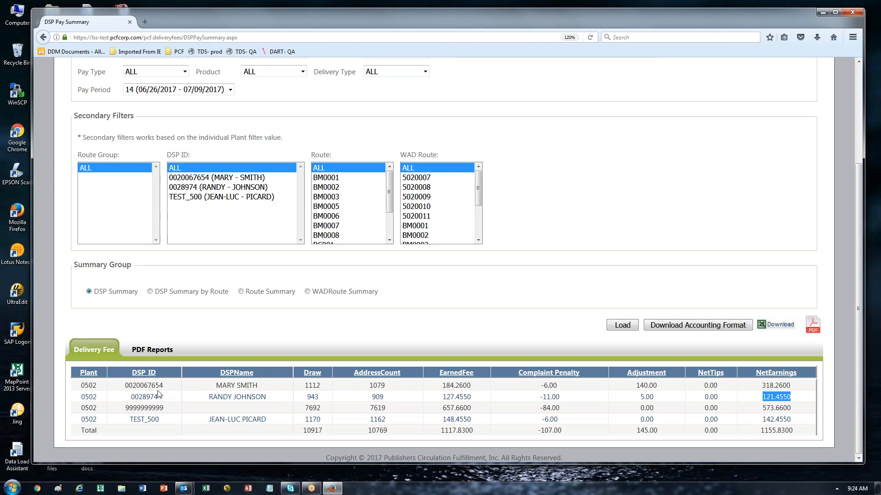
Step: Examine the first DSP's net earnings and earned fee, and the DSP ID and blank name of the unnamed DSP row
left_click_drag(127, 388, 253, 388)
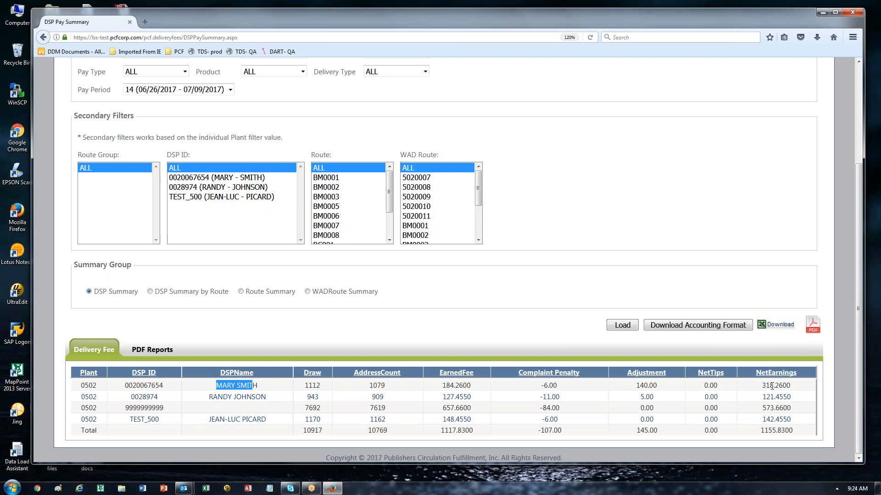
left_click_drag(761, 386, 791, 385)
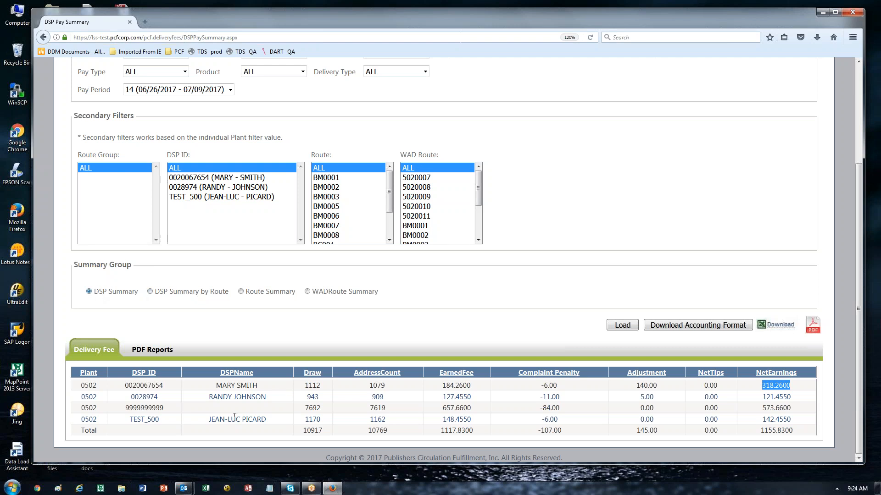
left_click_drag(127, 408, 163, 410)
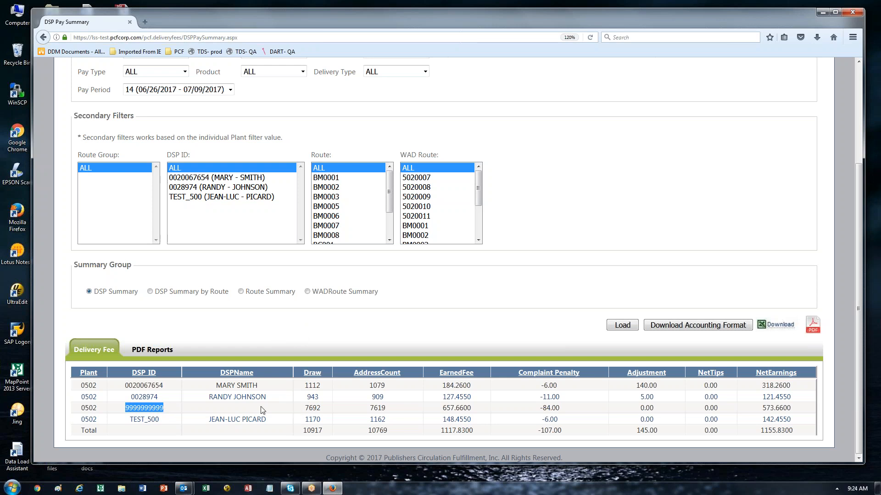
left_click(169, 412)
left_click_drag(123, 410, 164, 409)
left_click_drag(217, 404, 252, 411)
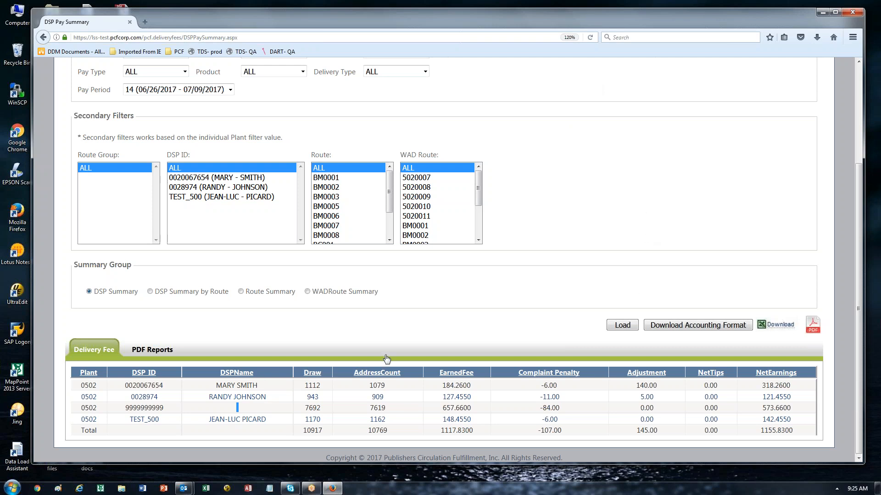
left_click_drag(126, 408, 172, 410)
left_click(463, 324)
left_click_drag(441, 385, 471, 386)
left_click(456, 329)
Step: Open the DSP Comp Results page and search active DSPs by the partial first name "ma"
scroll(615, 257, "up", 3)
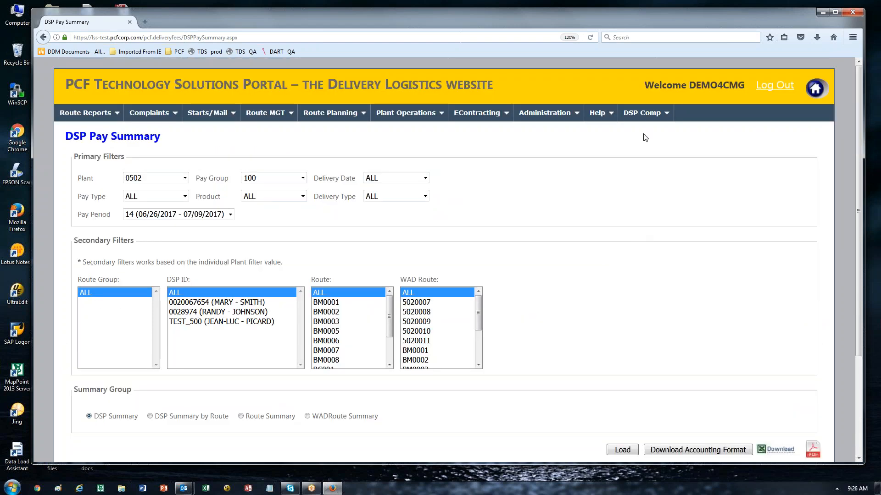
mouse_move(644, 114)
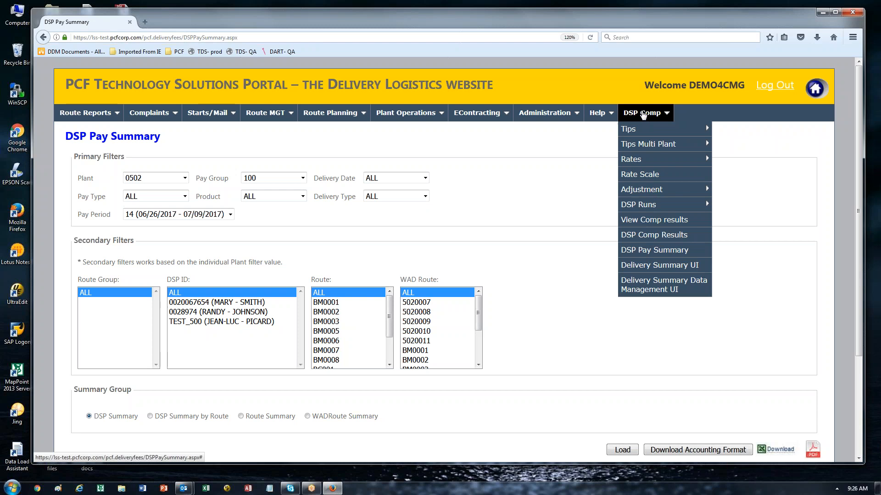
left_click(648, 235)
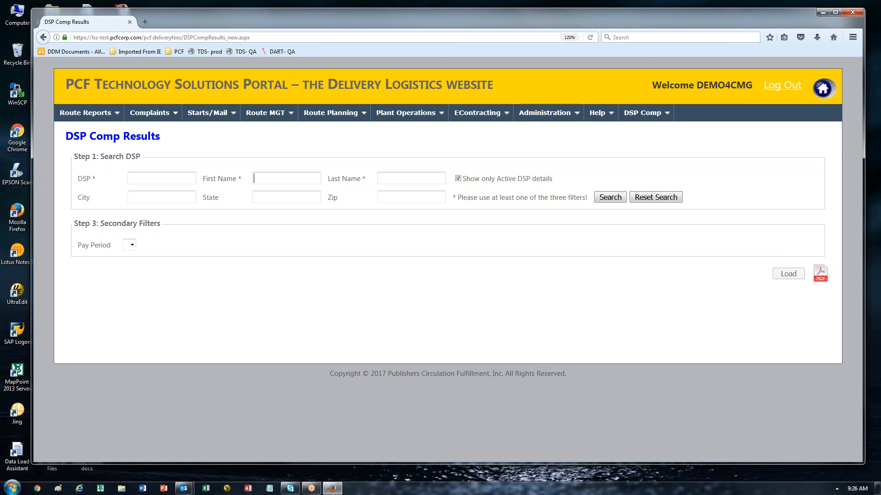
type("ma")
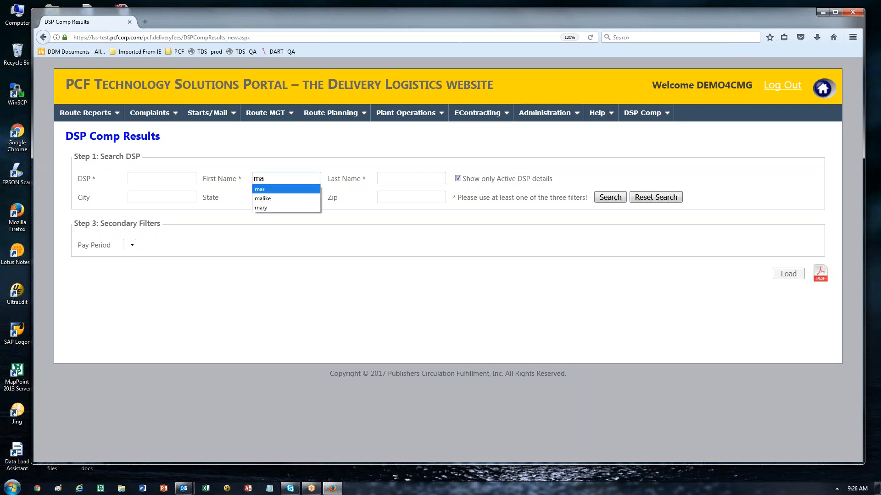
key("Escape")
left_click(610, 198)
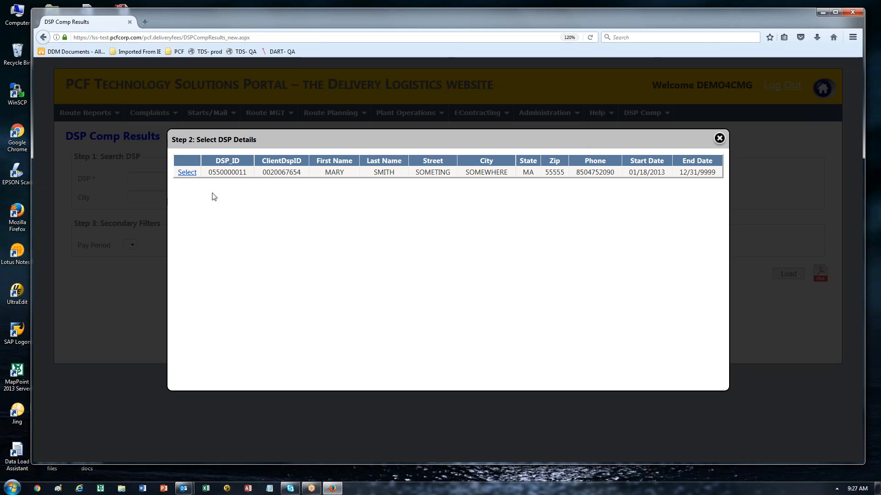
Step: Select the DSP found by the search and confirm the selection to load its compensation results
left_click(187, 172)
left_click(188, 174)
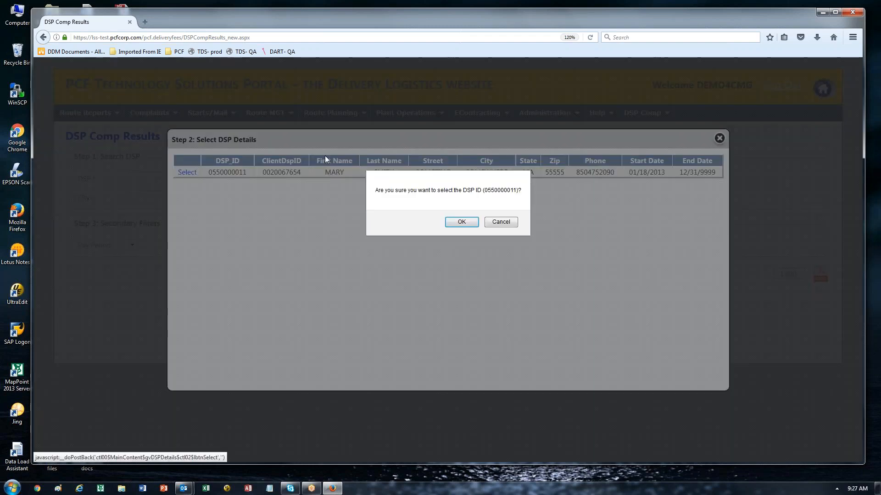
left_click(460, 224)
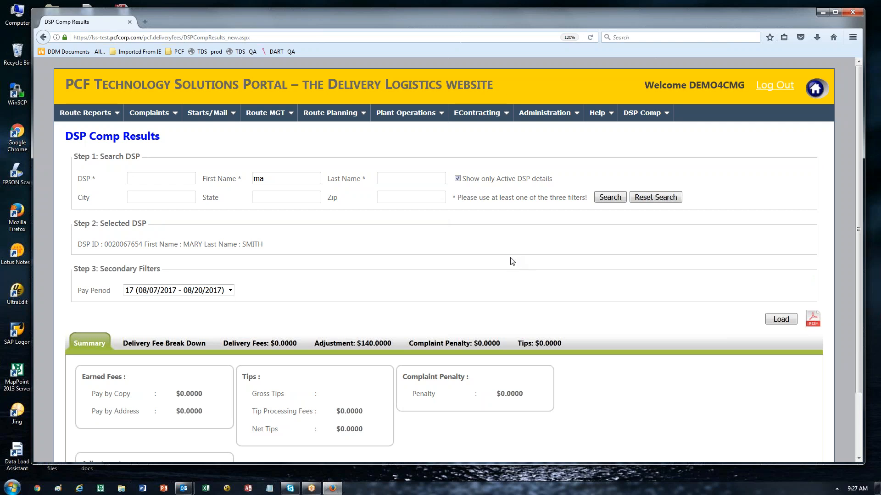
Step: Set the selected DSP's pay period to 14 (06/26/2017 - 07/09/2017)
scroll(396, 246, "down", 3)
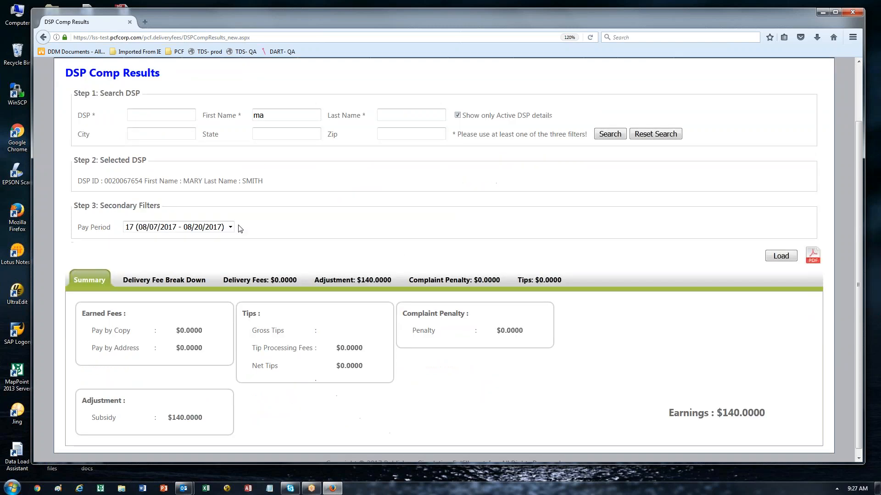
left_click(231, 228)
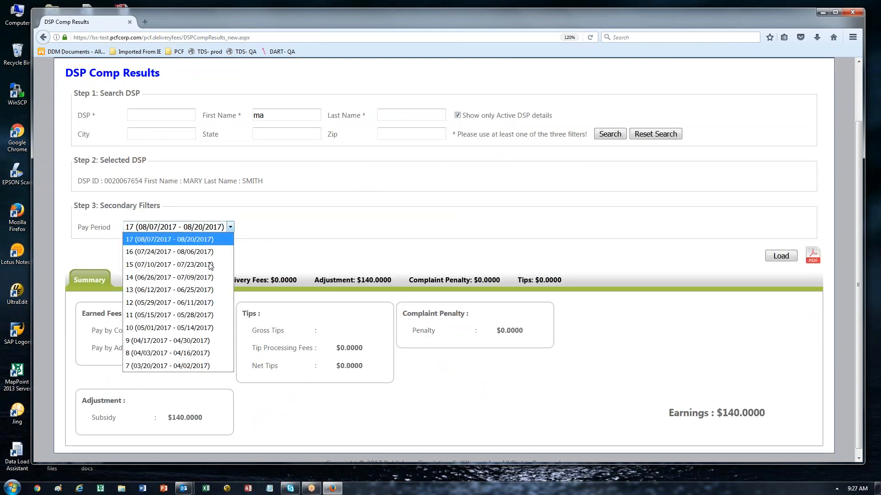
left_click(164, 278)
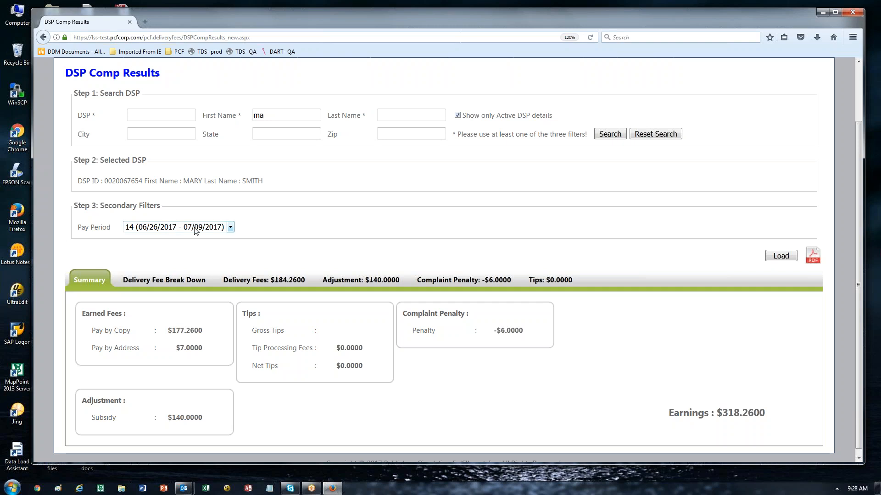
Step: Examine the summary's pay by copy, pay by address, subsidy, tip amounts and complaint penalty for pay period 14
scroll(316, 232, "down", 1)
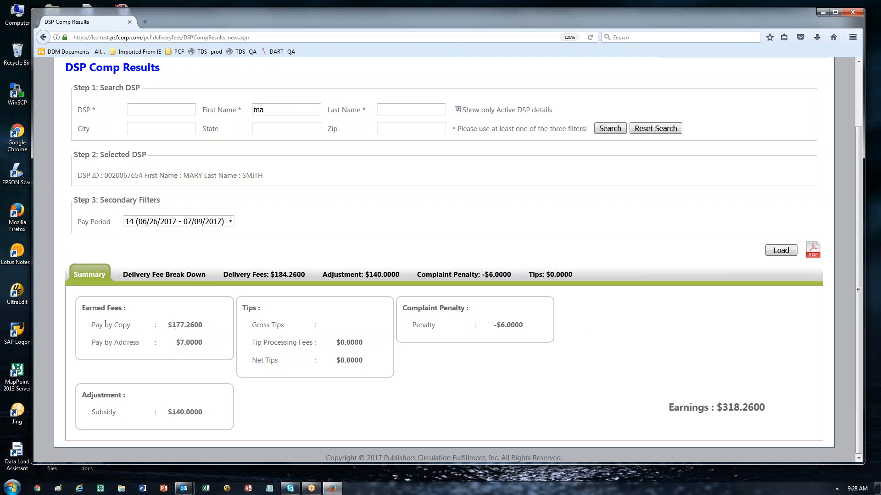
left_click_drag(172, 327, 209, 332)
left_click_drag(176, 343, 203, 346)
left_click_drag(169, 413, 202, 412)
left_click_drag(340, 343, 355, 361)
left_click_drag(511, 325, 532, 338)
Step: Open the complaint penalty details and examine the first complaint's client account number, complaint date, reason code and penalty
left_click(469, 276)
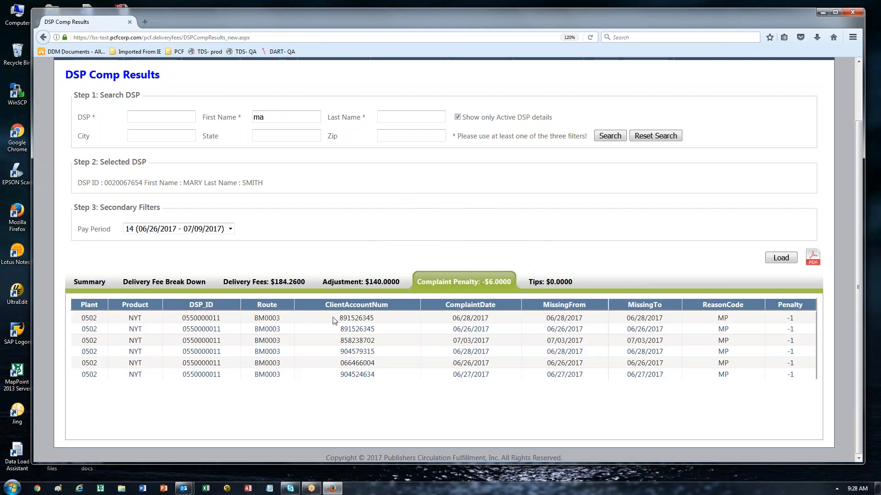
left_click_drag(339, 318, 358, 319)
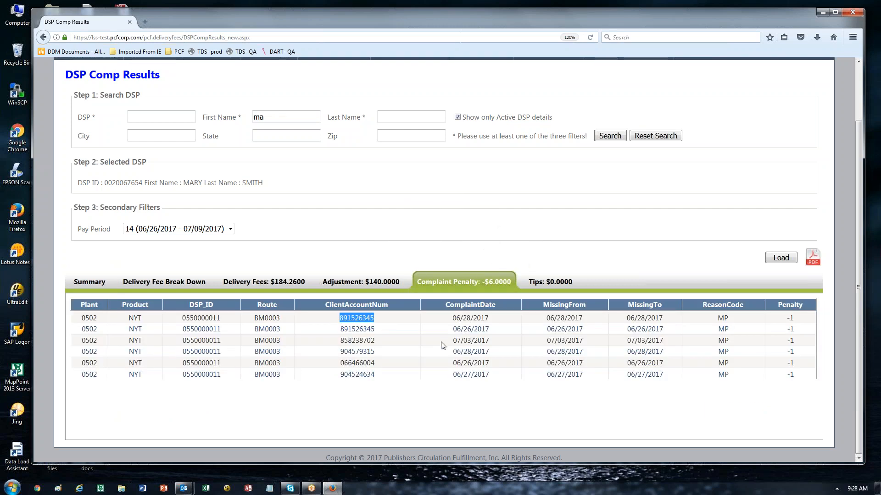
left_click_drag(452, 318, 489, 318)
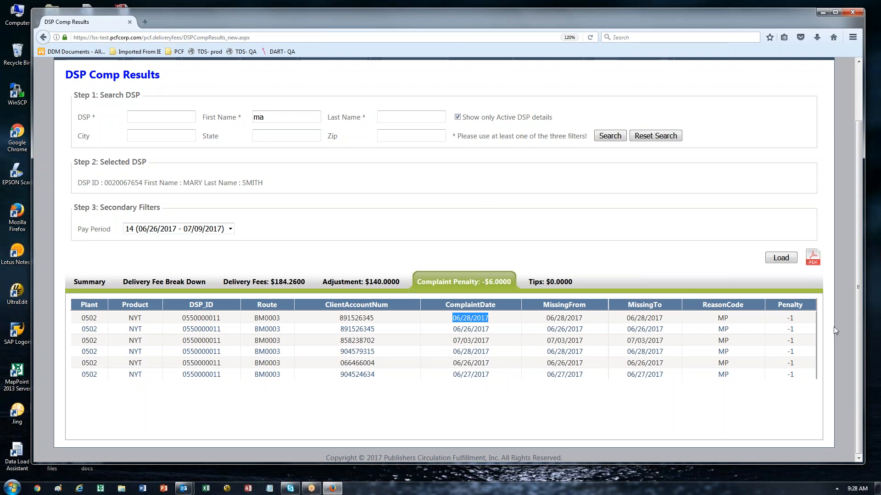
left_click_drag(717, 318, 728, 318)
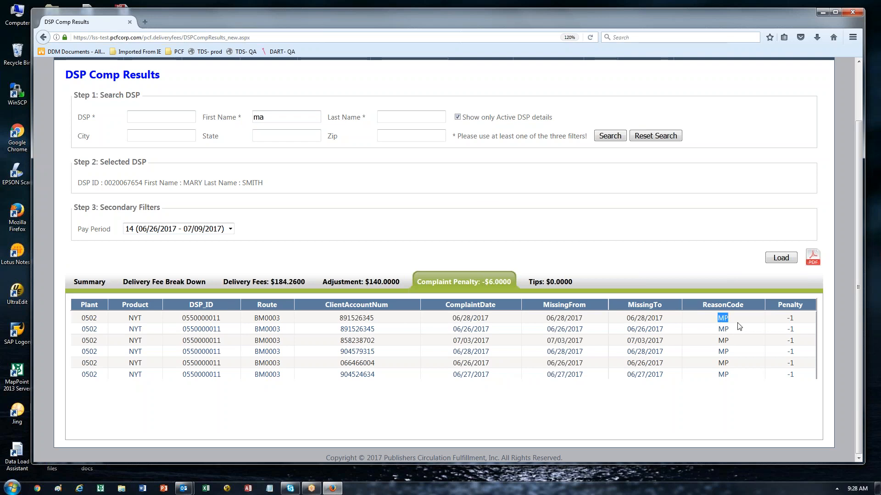
left_click_drag(786, 318, 794, 318)
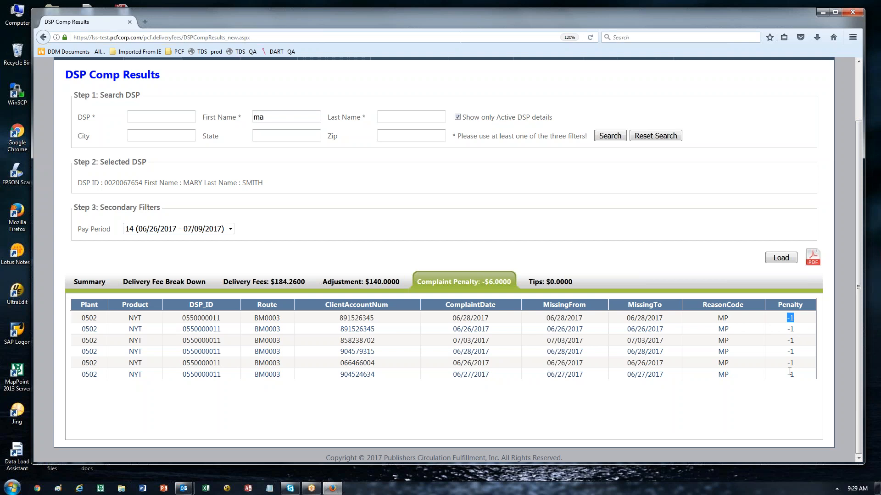
left_click_drag(339, 318, 376, 320)
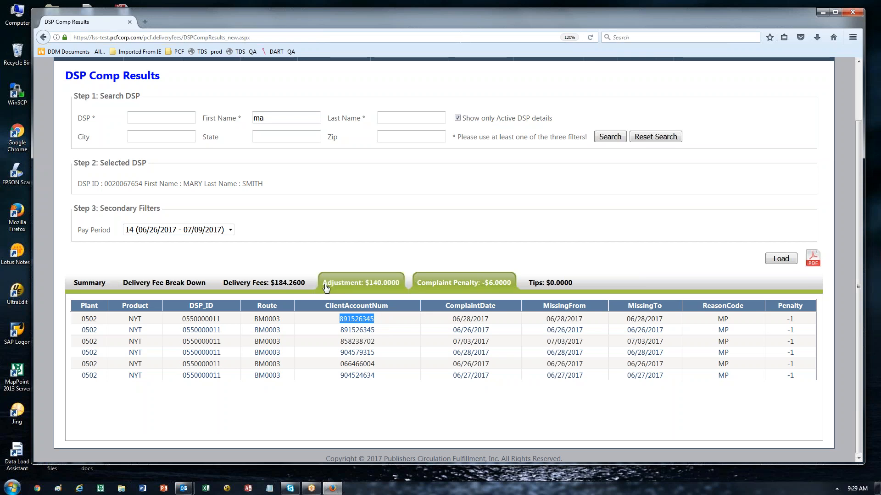
scroll(256, 206, "up", 3)
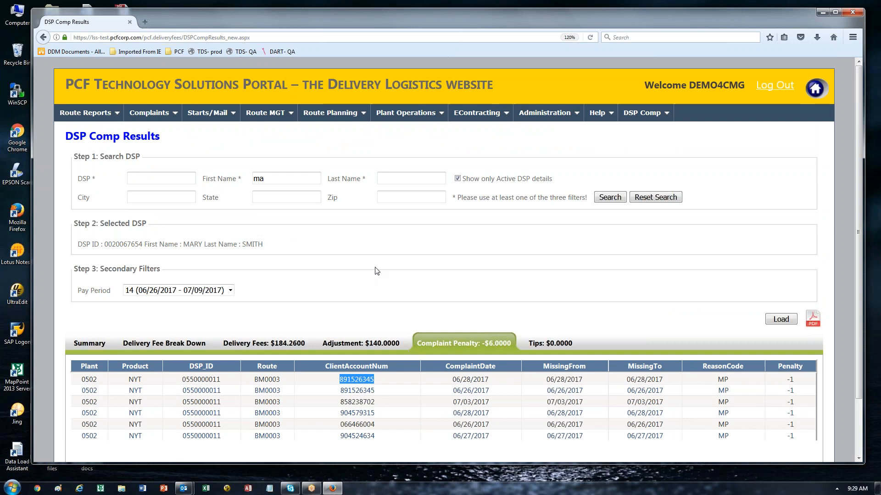
scroll(385, 261, "down", 3)
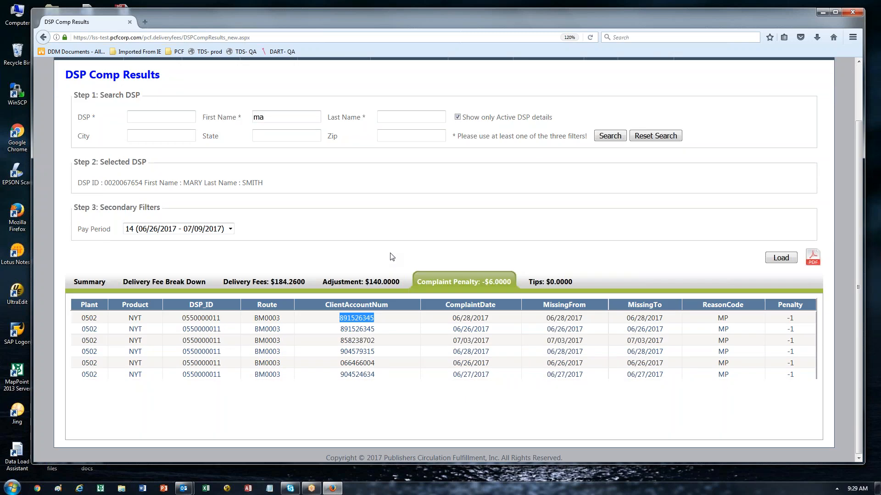
Step: Open the adjustment details and examine the first entry's frequency, reason code and date, and the amounts of the first four entries
left_click(359, 285)
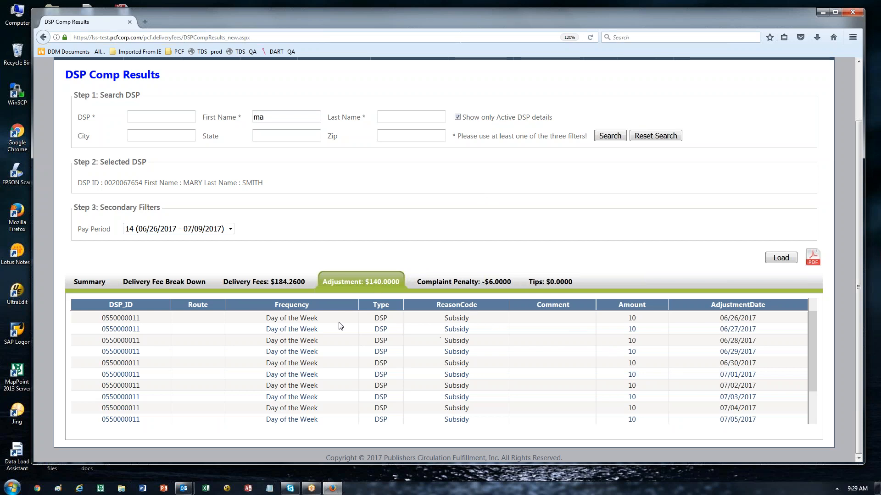
left_click_drag(274, 318, 307, 318)
double_click(456, 318)
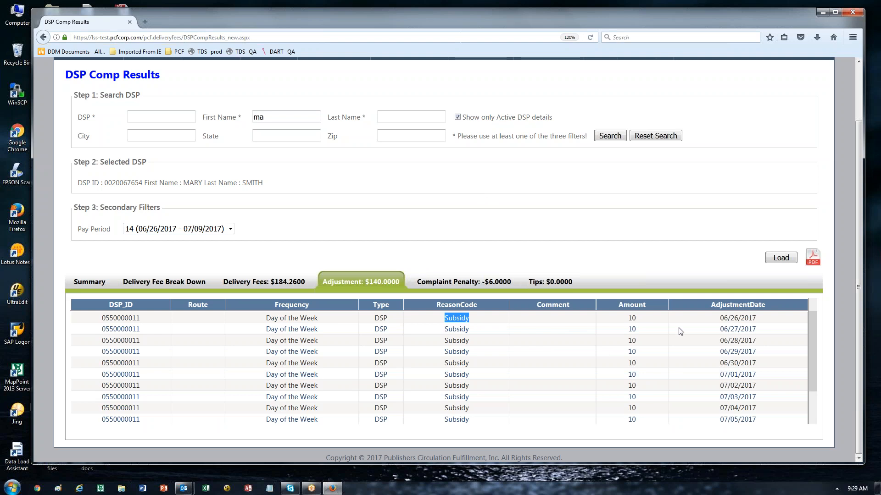
double_click(737, 318)
double_click(632, 318)
double_click(632, 329)
double_click(632, 341)
double_click(631, 352)
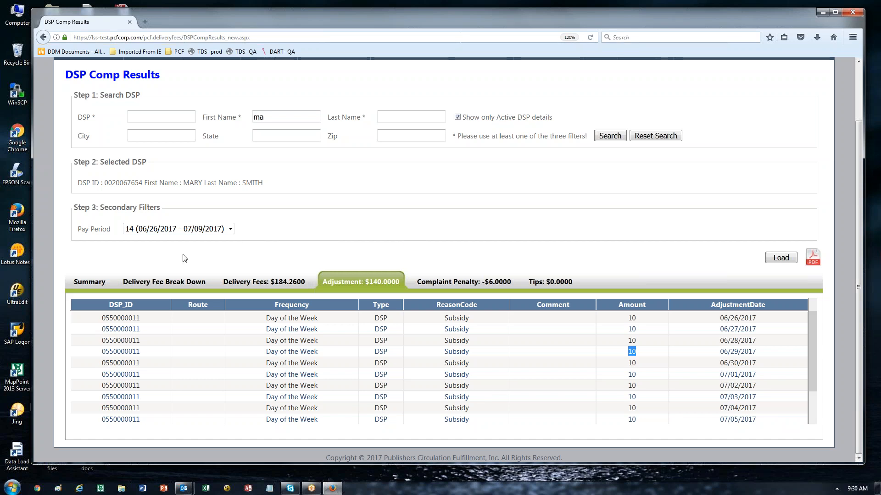
Step: Open the delivery fee breakdown and examine BOSG's daily quantities and total earned fee, then its delivery type Z1 figures
left_click(151, 286)
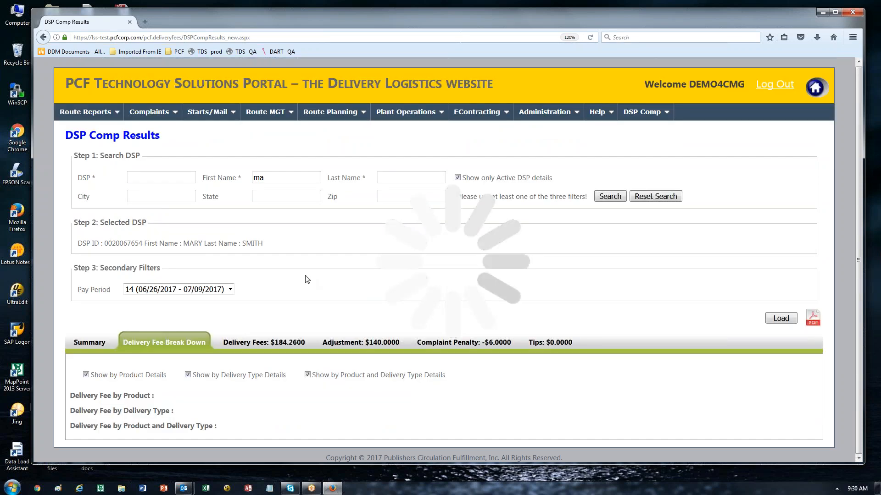
scroll(334, 263, "down", 4)
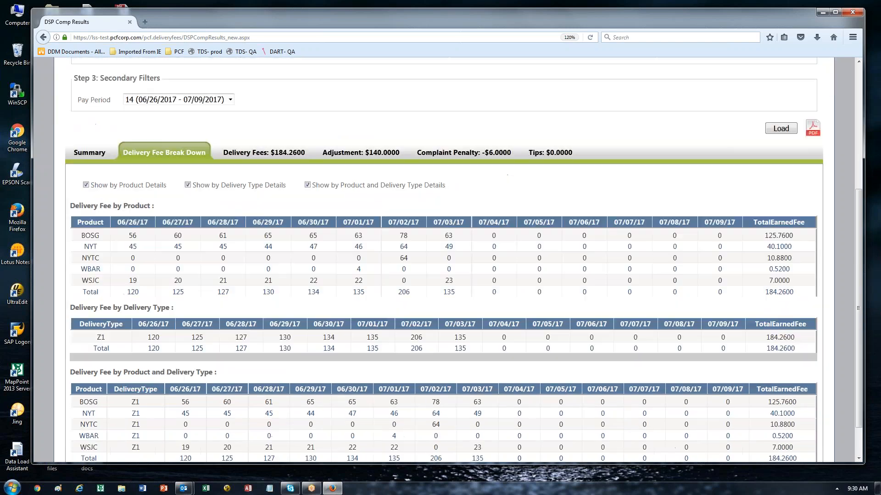
scroll(509, 183, "down", 1)
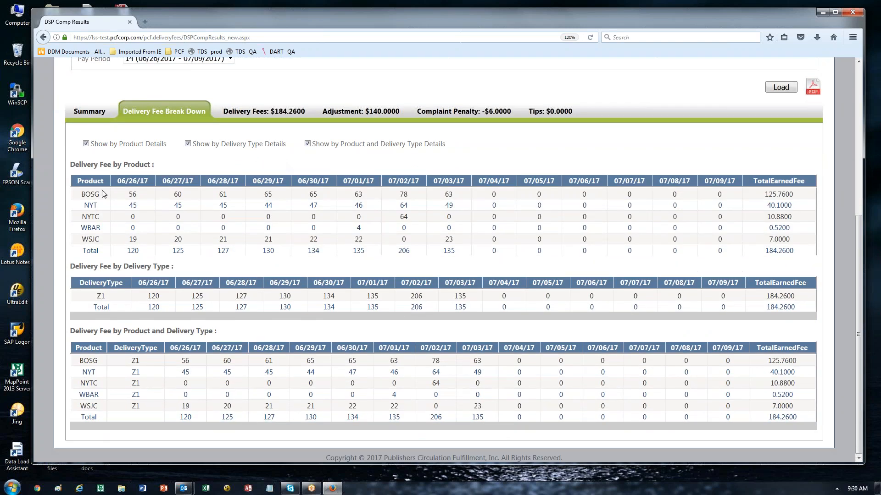
mouse_move(80, 196)
left_mouse_down()
mouse_move(93, 195)
mouse_move(94, 205)
left_mouse_up()
left_click_drag(128, 195, 274, 197)
left_click_drag(489, 195, 725, 195)
left_click_drag(764, 194, 789, 194)
left_click_drag(96, 295, 106, 296)
left_click_drag(80, 362, 140, 361)
Step: Examine the 07/03/17 quantities of BOSG, NYT and NYTC, that day's total, and BOSG's 07/04/17 quantity
double_click(449, 194)
double_click(449, 205)
left_click(450, 217)
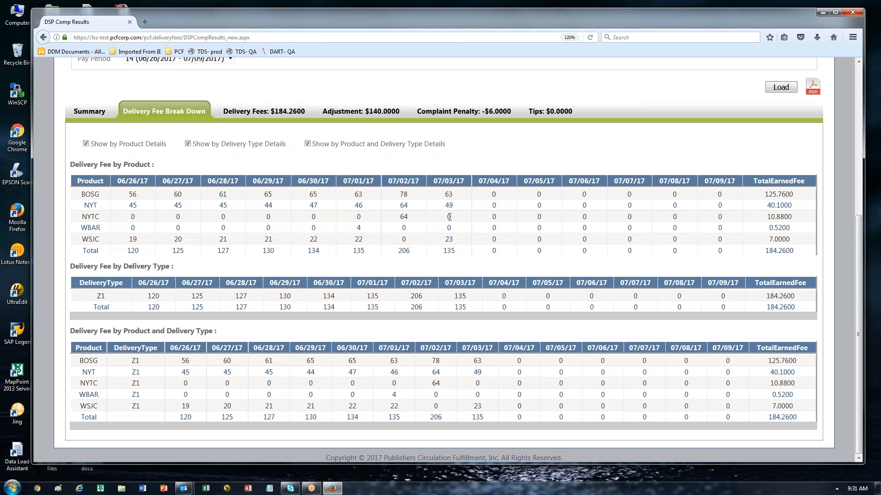
double_click(449, 251)
double_click(494, 194)
Step: Open the delivery fee details and examine the first 07/03/2017 WSJC row's date, route, product, delivery type, earned fee, rate and rate rule
left_click(266, 112)
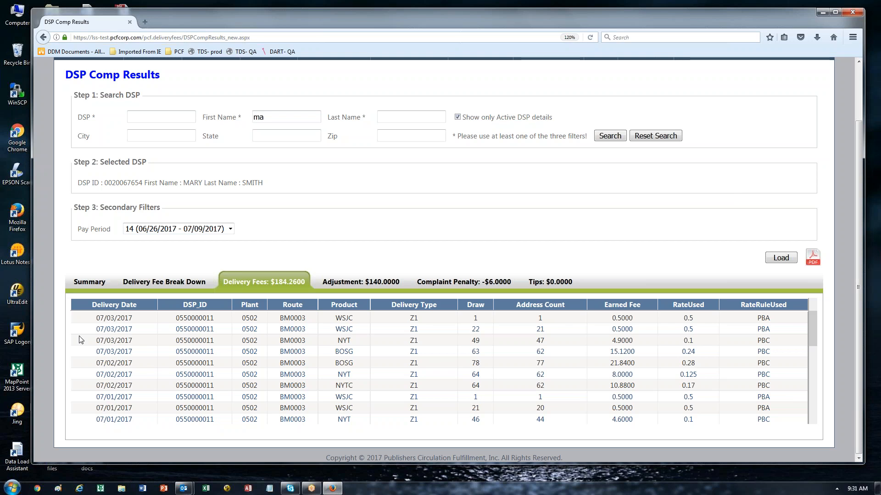
left_click_drag(96, 318, 120, 318)
left_click_drag(279, 318, 354, 318)
left_click(413, 317)
left_click_drag(610, 318, 633, 319)
double_click(687, 318)
double_click(762, 318)
double_click(682, 319)
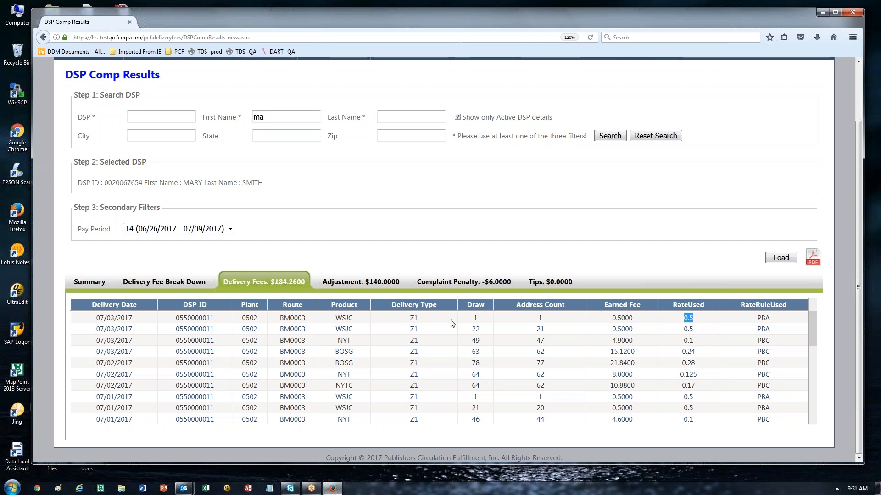
Step: Compare the first two WSJC rows' draw, rate and address count, and check other rows' delivery date and route
double_click(476, 318)
double_click(687, 330)
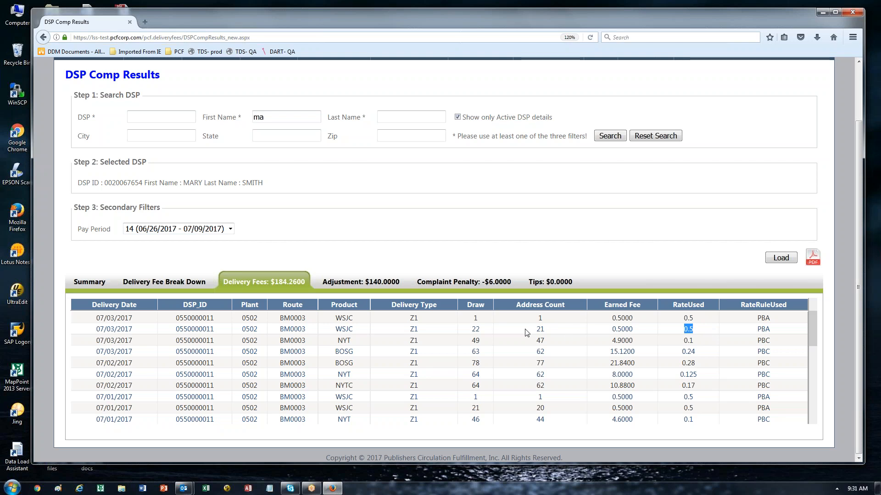
double_click(540, 330)
double_click(476, 329)
left_click_drag(100, 328, 106, 329)
left_click_drag(106, 397, 132, 398)
left_click_drag(284, 352, 302, 352)
Step: Examine the earlier delivery dates' fee rows, including the NYT earned fee and the rate rules PBA and PBC on 06/28/2017
scroll(350, 359, "down", 1)
scroll(350, 359, "down", 5)
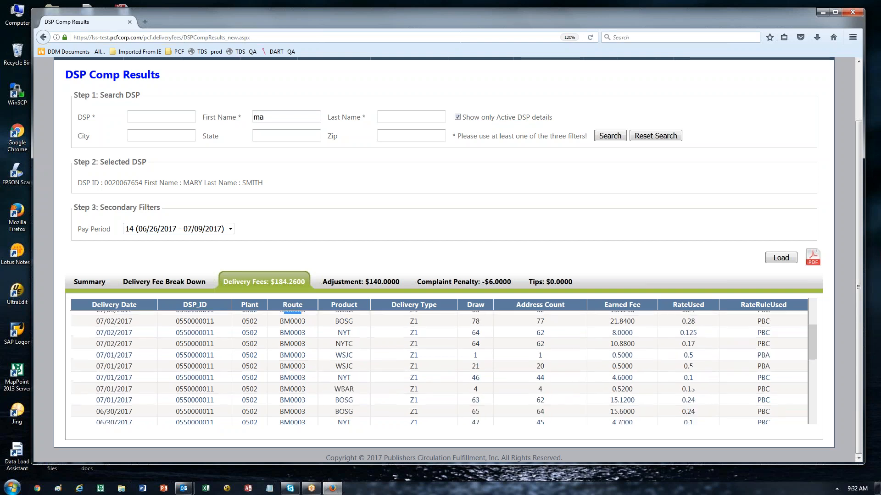
scroll(350, 359, "down", 4)
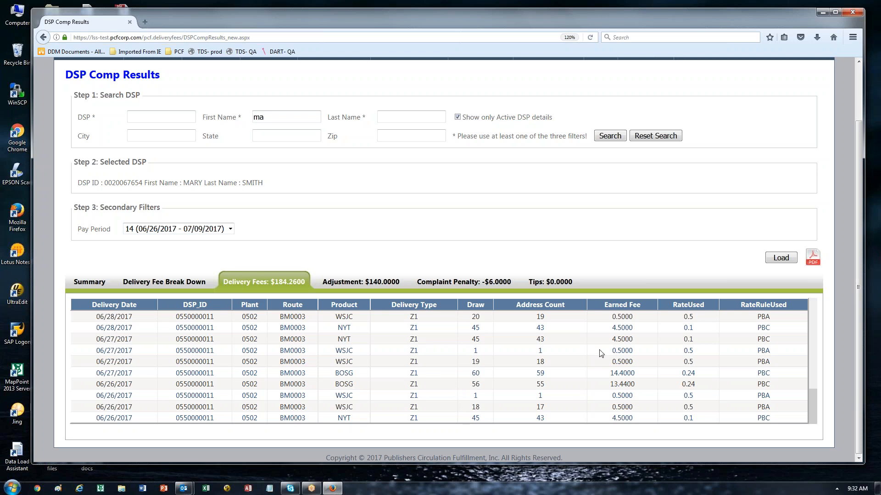
left_click_drag(345, 339, 351, 339)
double_click(612, 328)
scroll(688, 358, "up", 2)
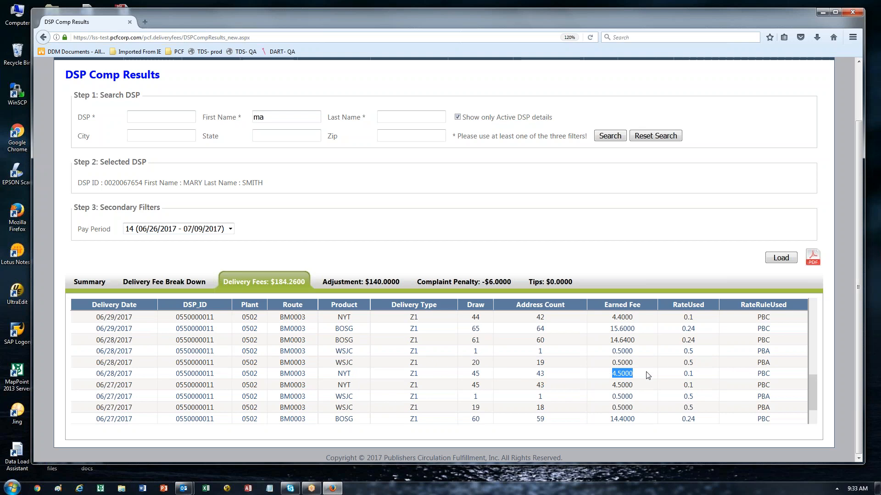
double_click(762, 362)
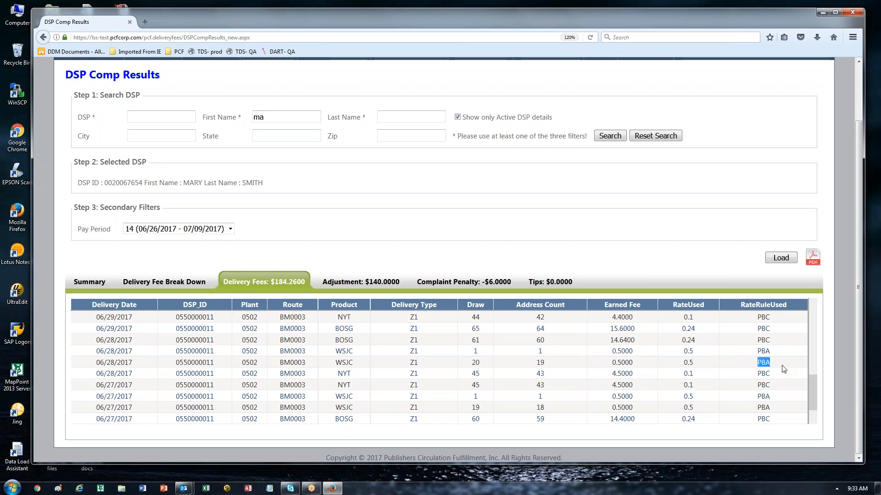
left_click_drag(761, 373, 771, 373)
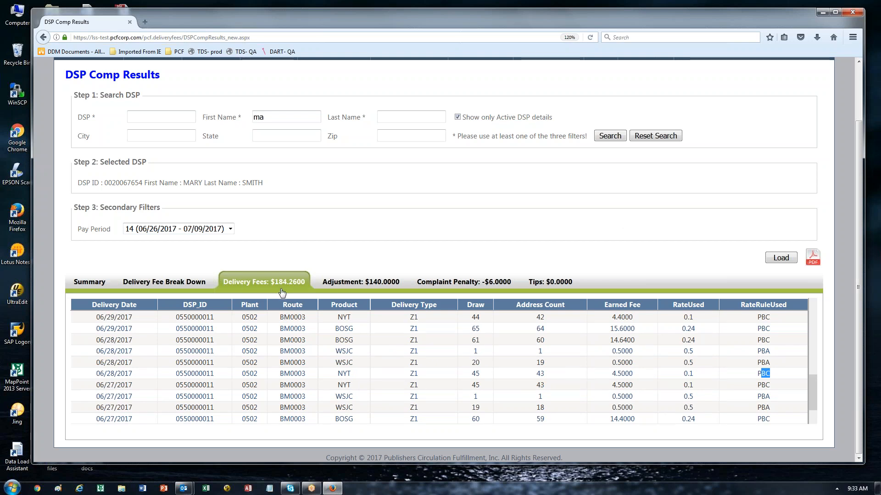
Step: Select the ten visible delivery fee rows from 07/03/2017 back to 07/01/2017 and copy them
scroll(716, 394, "up", 5)
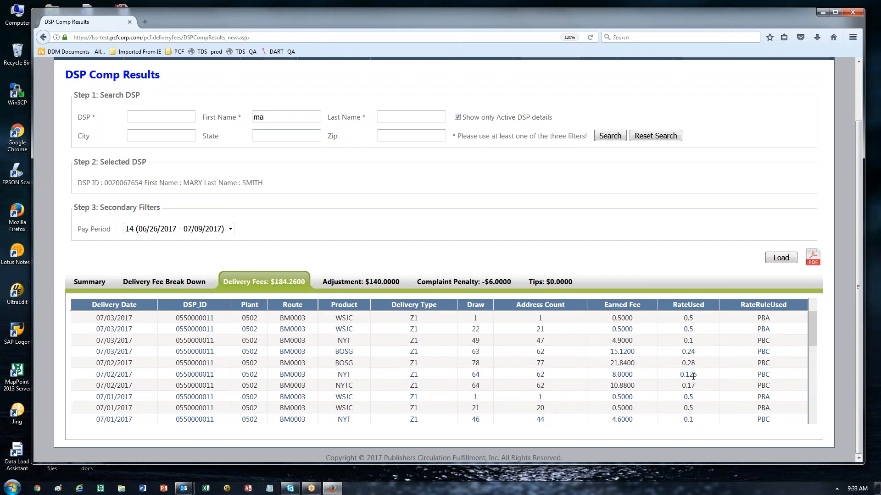
left_click_drag(90, 319, 786, 421)
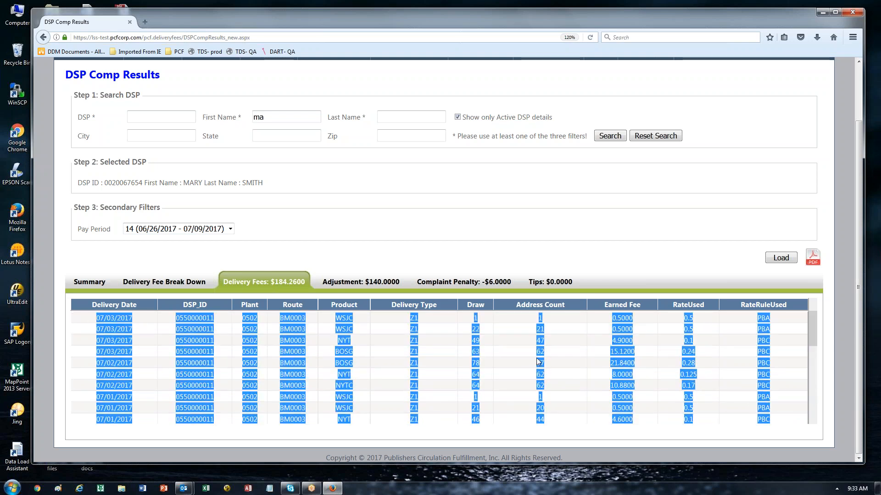
right_click(537, 361)
left_click(559, 370)
left_click(580, 345)
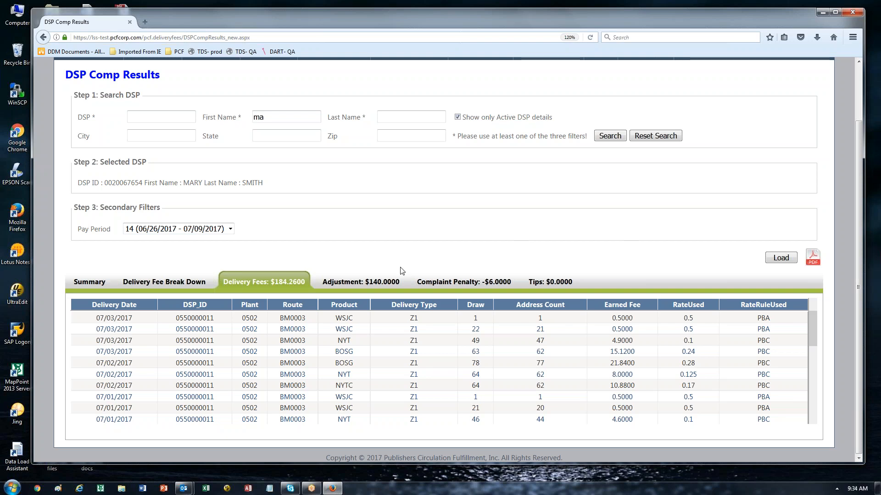
Step: Print the DSP's statement to PDF with all five sections included and save it to the Desktop under the suggested name
left_click(813, 259)
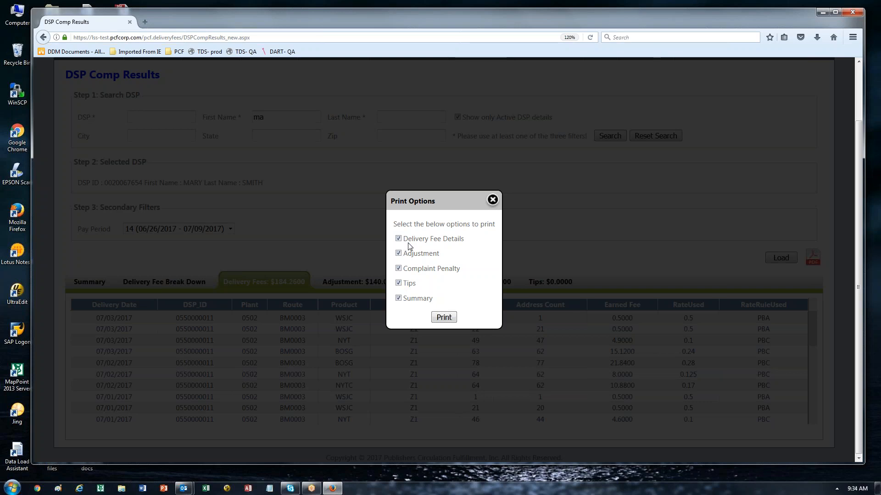
left_click(444, 319)
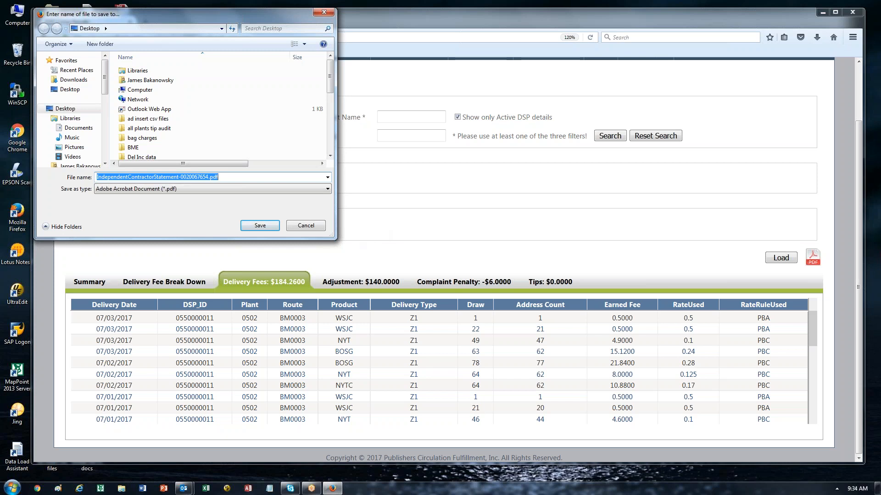
left_click(260, 231)
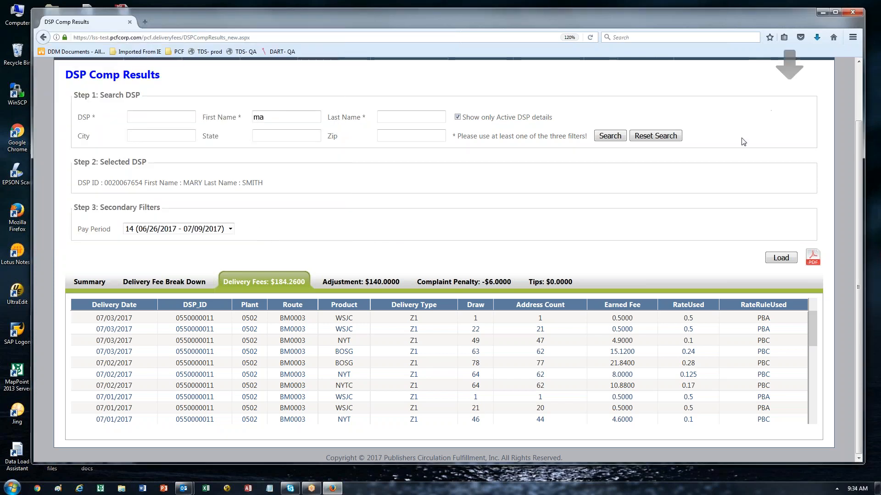
Step: Move the browser window aside, open the saved Independent Contractor Statement PDF from the Desktop and maximize it
left_click(817, 39)
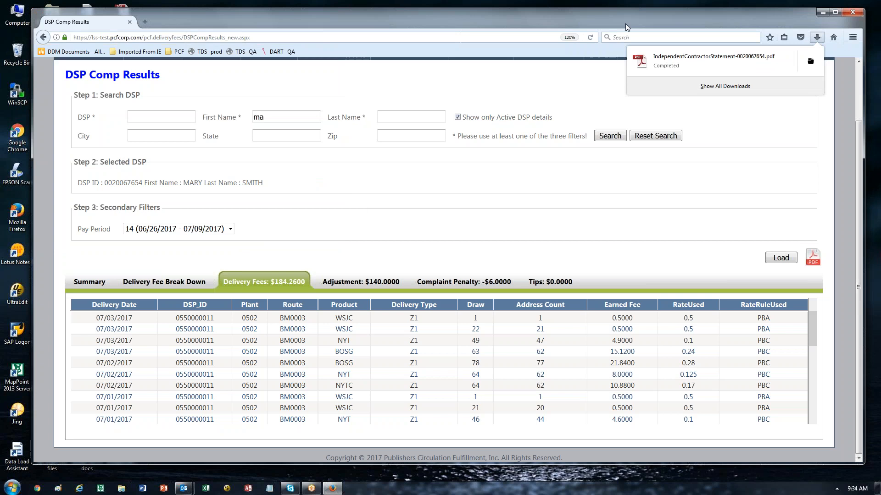
left_click_drag(583, 11, 749, 18)
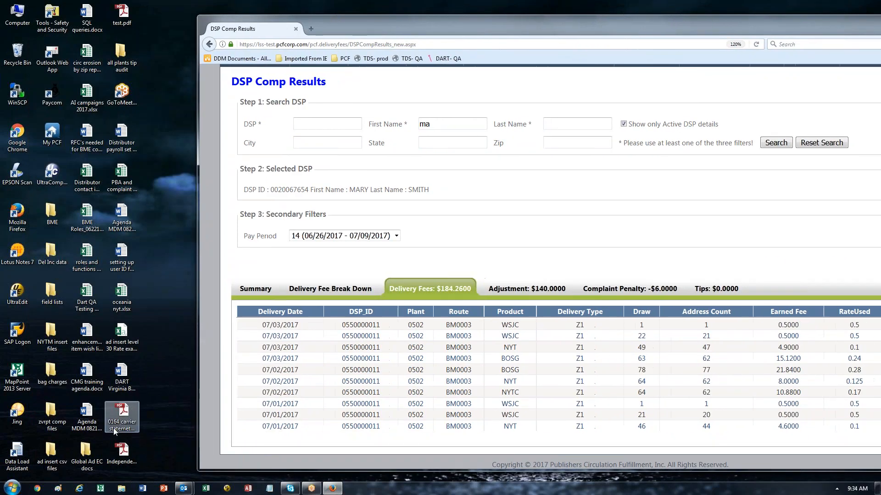
left_click(123, 452)
double_click(123, 452)
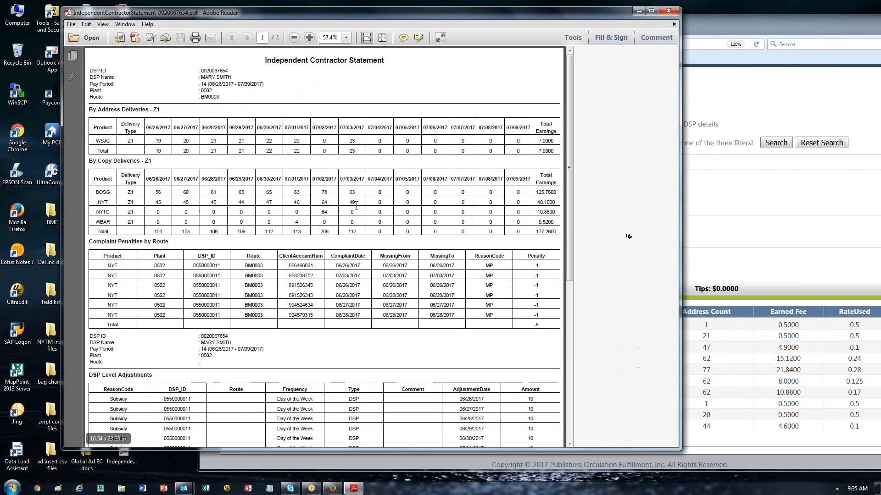
left_click(651, 10)
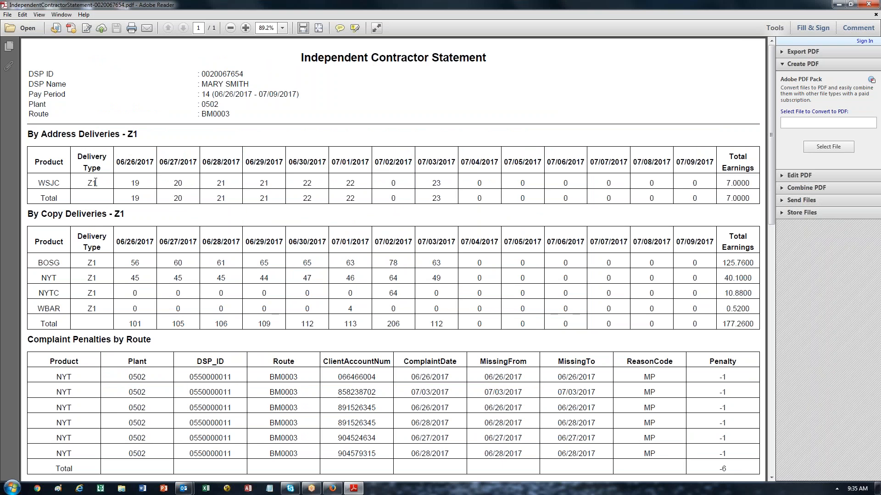
Step: Examine the WSJC by-address row and the BOSG by-copy row, including their daily counts and total earnings
left_click_drag(45, 183, 60, 183)
double_click(133, 183)
left_click(727, 183)
left_click_drag(124, 263, 446, 264)
left_click_drag(723, 262, 778, 265)
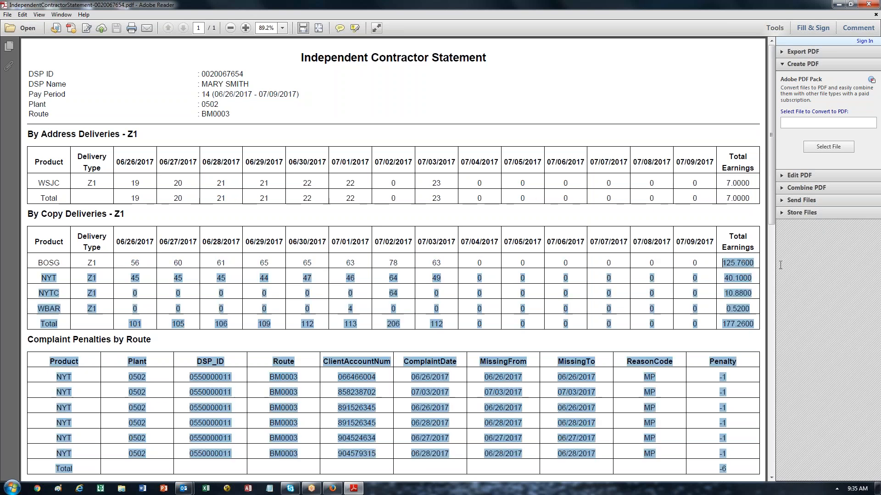
left_click(757, 261)
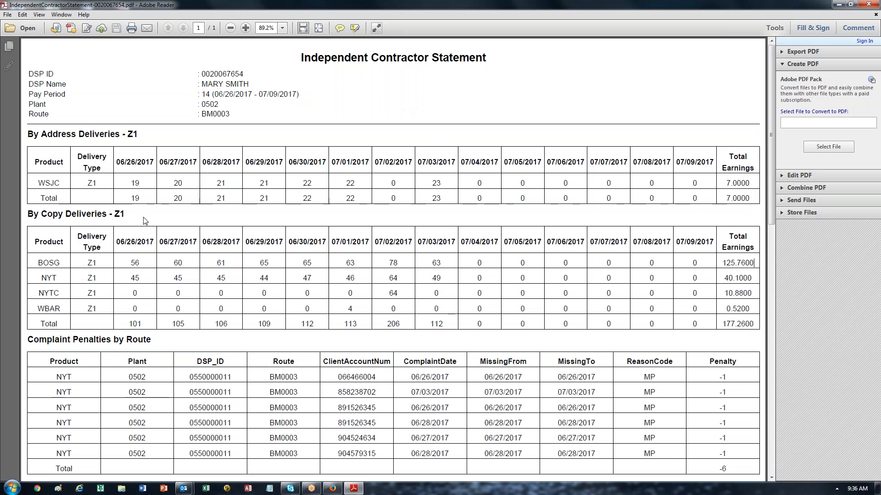
Step: Compare the By Address Deliveries and By Copy Deliveries sections through the WSJC and NYT rows' daily counts and total earnings
left_click_drag(26, 137, 139, 136)
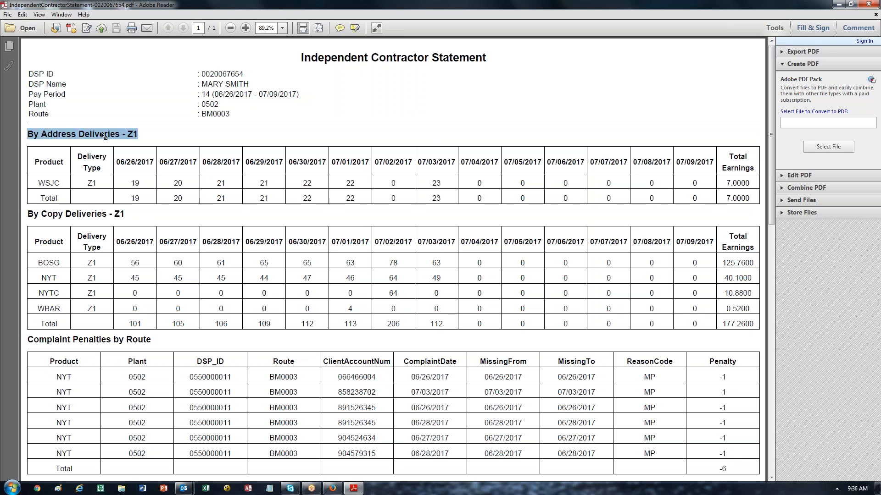
left_click_drag(133, 183, 210, 185)
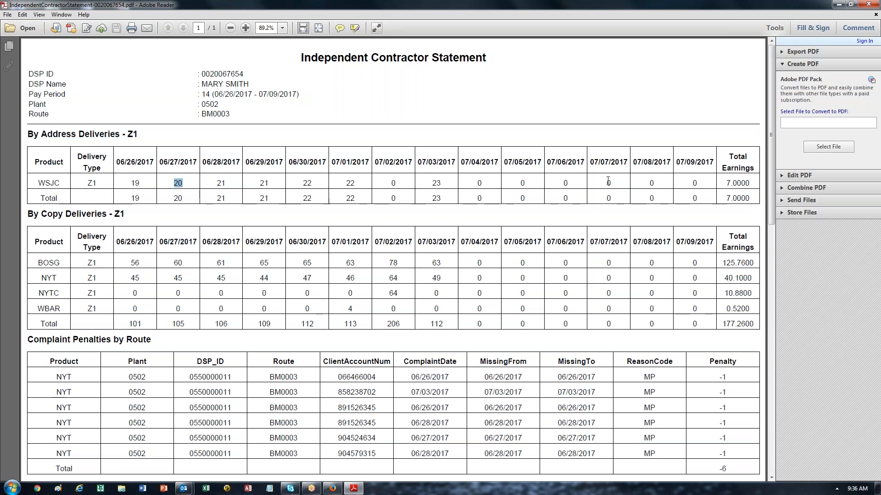
left_click_drag(727, 184, 755, 183)
left_click_drag(132, 278, 183, 278)
left_click_drag(722, 278, 759, 281)
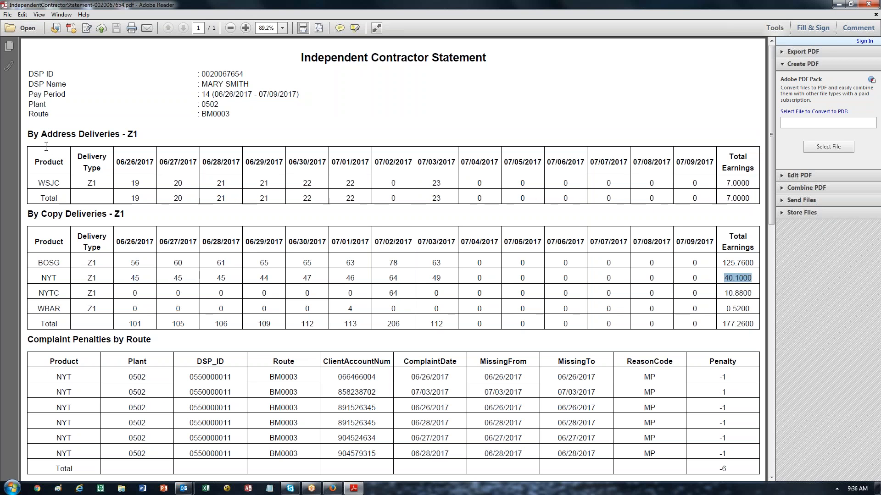
left_click_drag(30, 134, 139, 135)
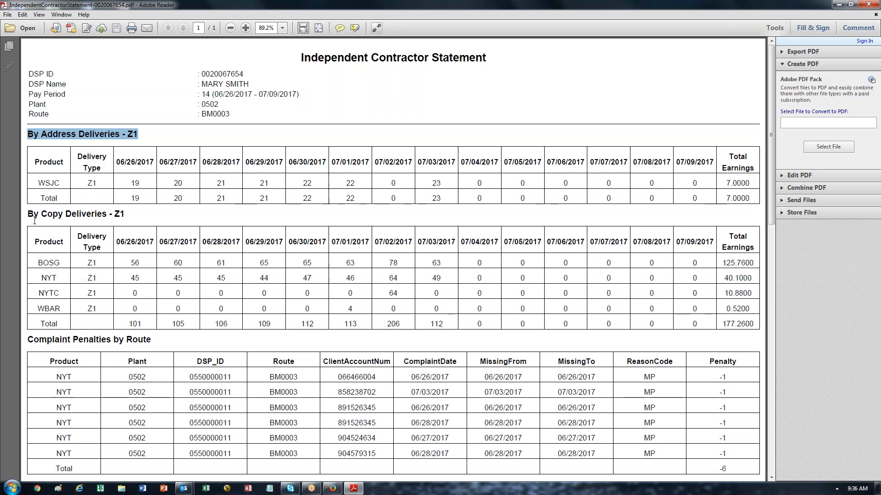
left_click_drag(27, 213, 144, 213)
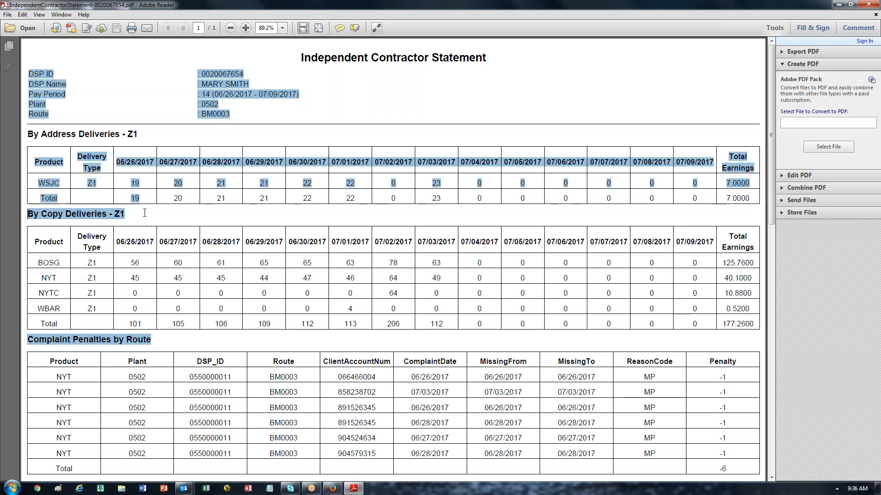
left_click(178, 284)
Step: Check the first complaint penalty's client account number and read through the DSP Level Adjustments down to the summary
scroll(29, 275, "down", 3)
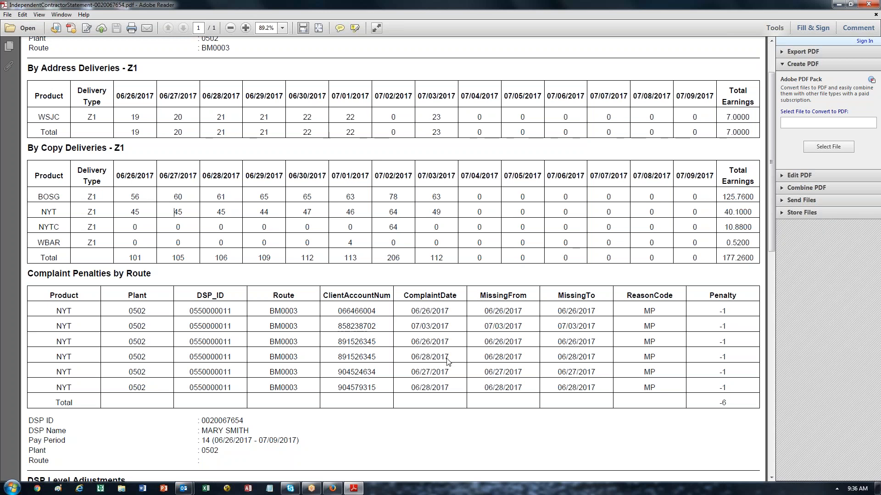
left_click_drag(334, 312, 386, 312)
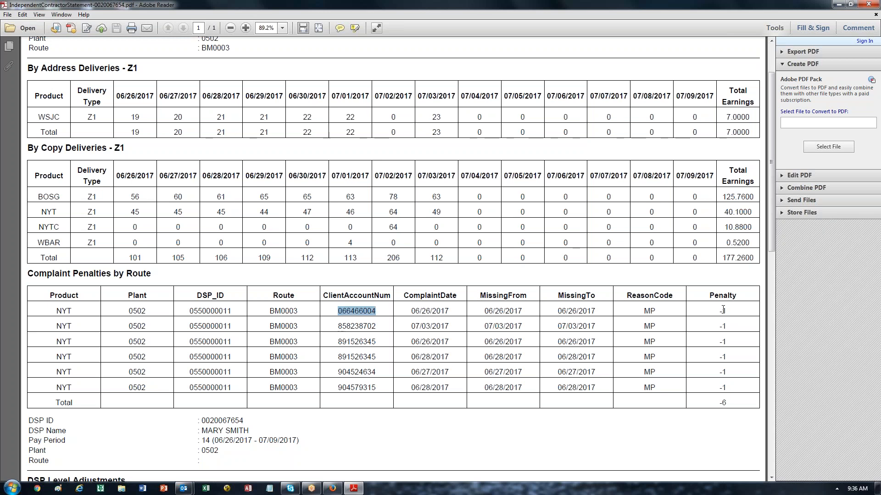
scroll(323, 343, "down", 9)
scroll(322, 343, "down", 6)
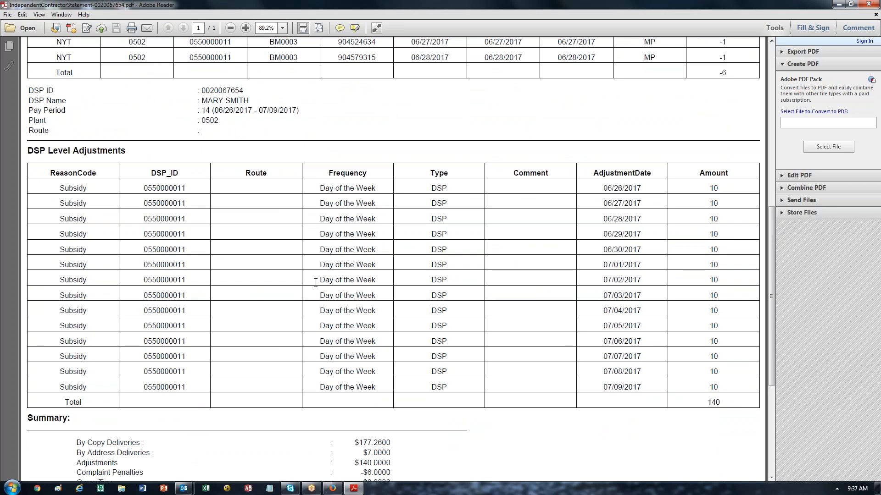
scroll(236, 327, "down", 2)
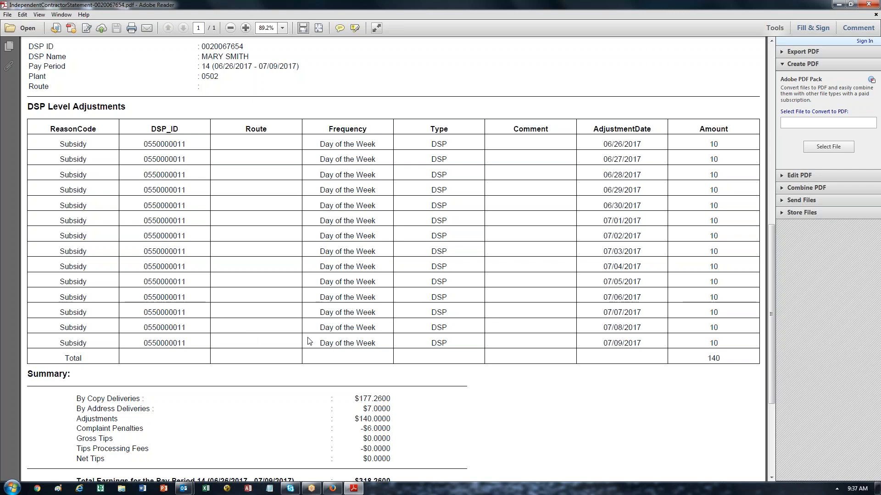
scroll(308, 341, "down", 3)
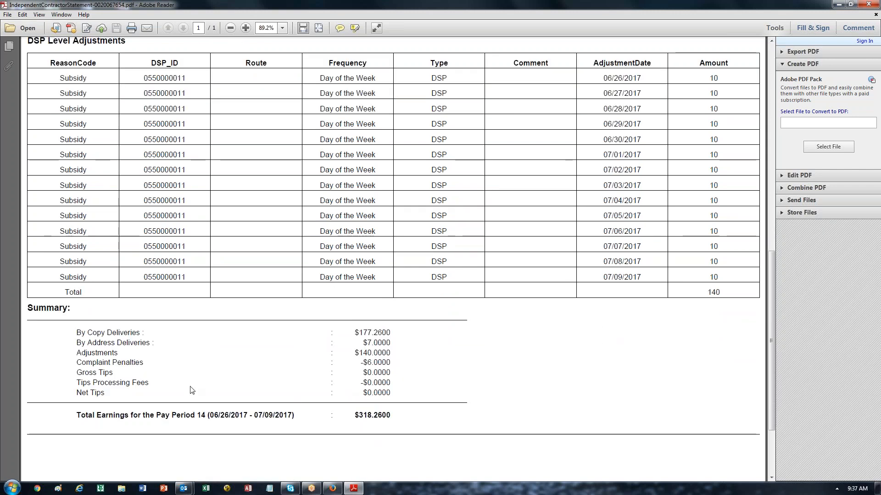
Step: Examine the summary's copy delivery, address delivery and adjustment amounts and the total earnings for pay period 14
left_click_drag(26, 305, 443, 382)
left_click(444, 365)
left_click(361, 331)
left_click(390, 331, "shift")
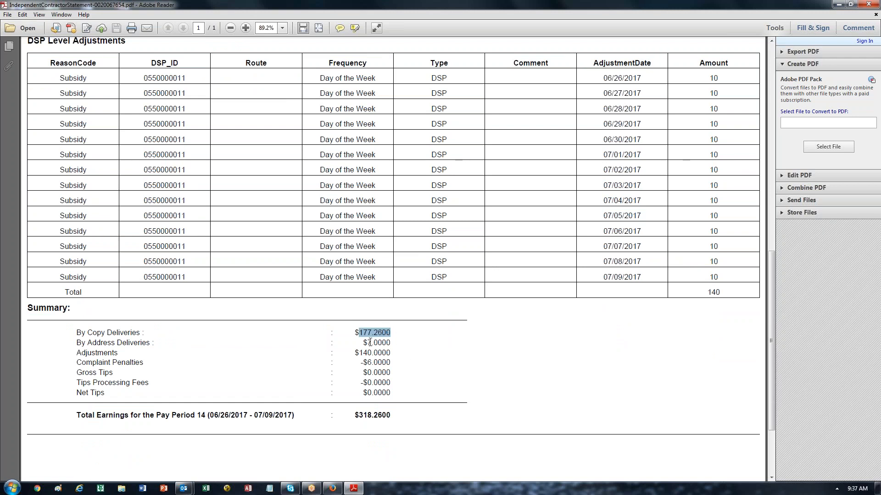
left_click(373, 344)
left_click(390, 342, "shift")
left_click_drag(355, 353, 395, 359)
left_click(432, 368)
left_click_drag(353, 416, 396, 417)
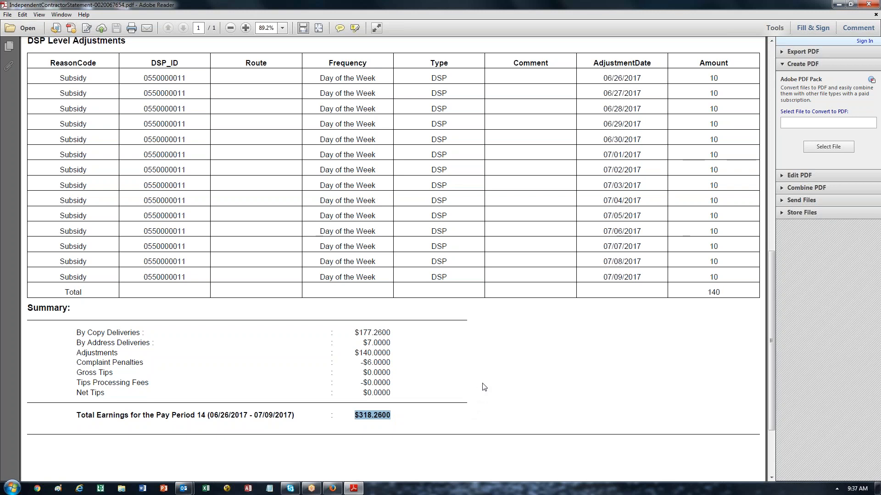
Step: Return to the Complaint Penalties by Route section and highlight its heading and the whole table through the total
scroll(482, 388, "up", 10)
scroll(508, 362, "up", 13)
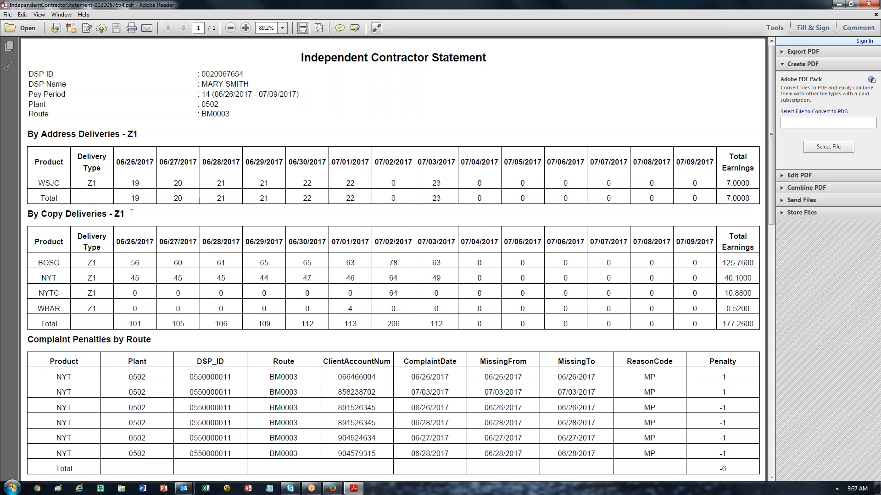
scroll(137, 229, "down", 4)
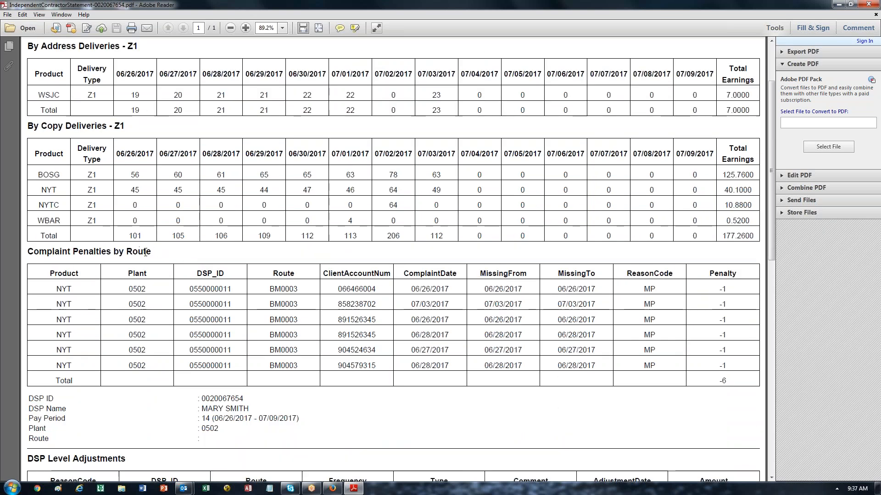
left_click_drag(146, 253, 28, 252)
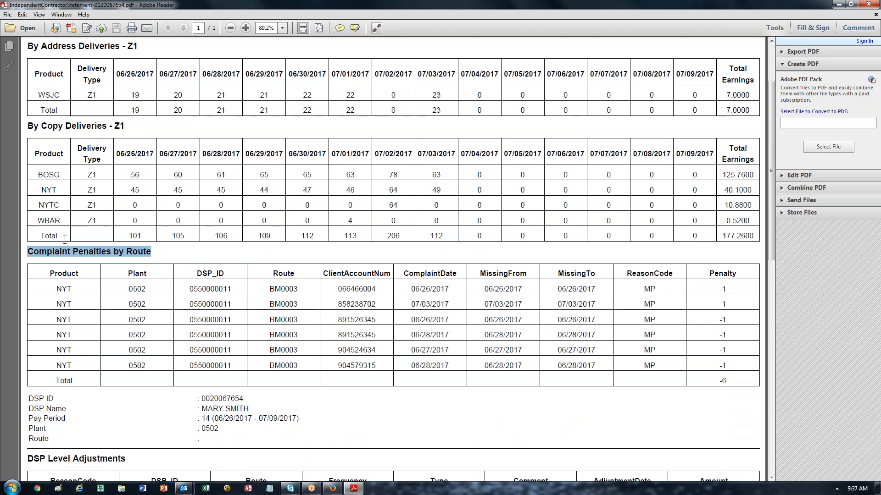
left_click(47, 277)
left_click_drag(47, 277, 720, 382)
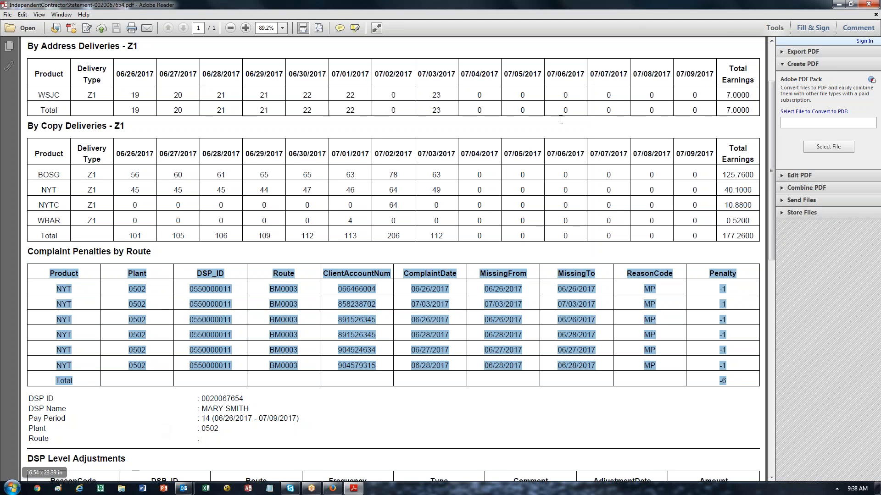
Step: Close this statement, open the 0164 carrier statements 7-24 to 8-6 PDF from the Desktop and go to page 2
left_click(873, 6)
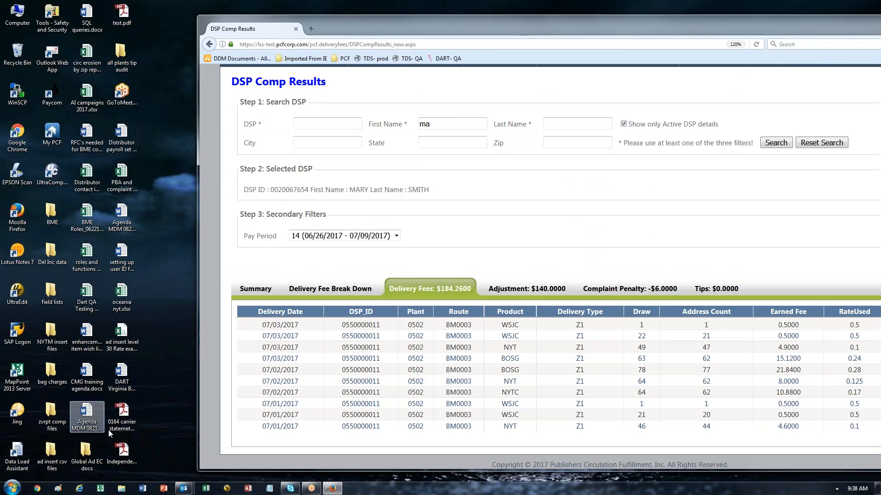
double_click(131, 414)
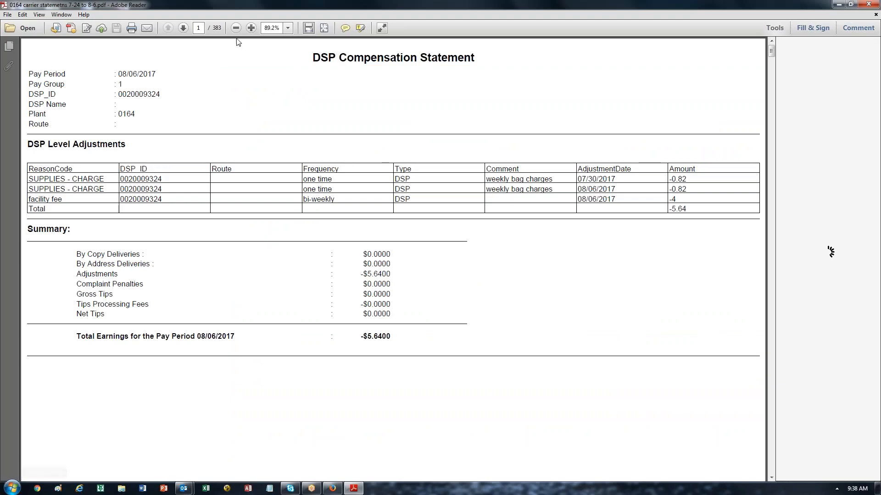
left_click(183, 28)
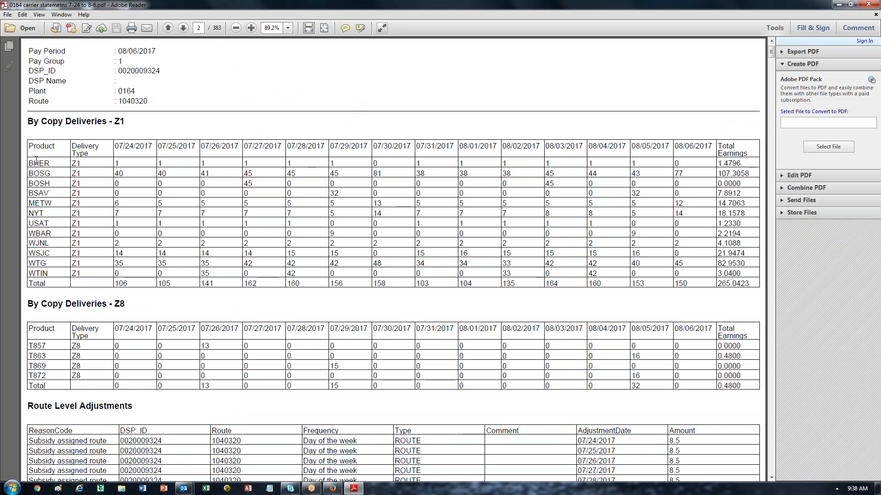
Step: Examine the products and total earnings in route 1040320's By Copy Deliveries - Z1 table
left_click_drag(35, 164, 43, 184)
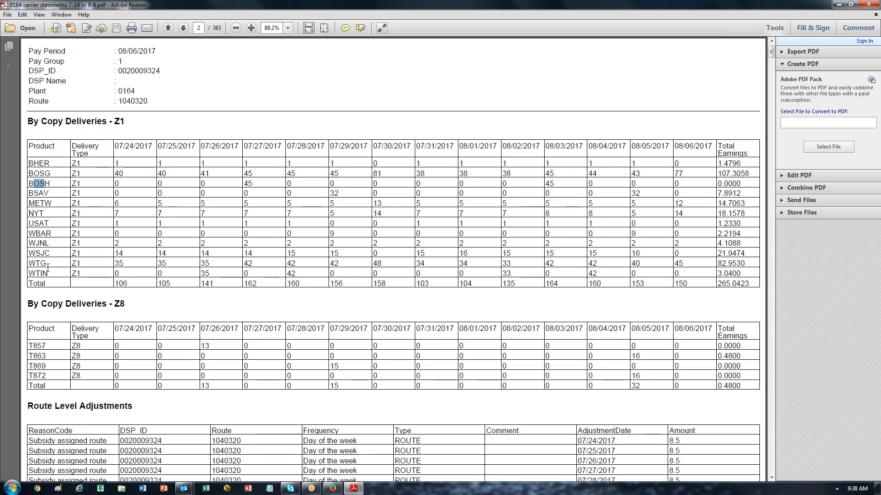
left_click_drag(114, 122, 125, 122)
left_click_drag(717, 283, 751, 286)
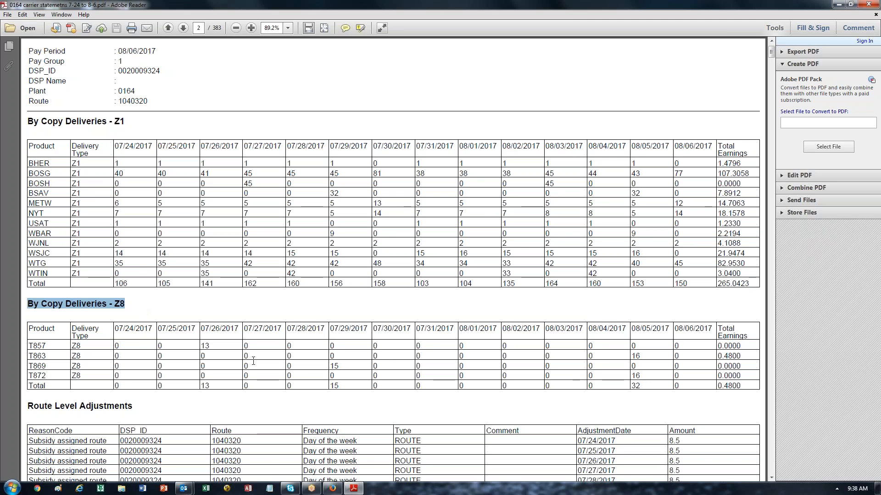
Step: Examine the By Copy Deliveries - Z8 table's T-coded products, their daily counts and the total earnings for T863
left_click_drag(212, 346, 200, 345)
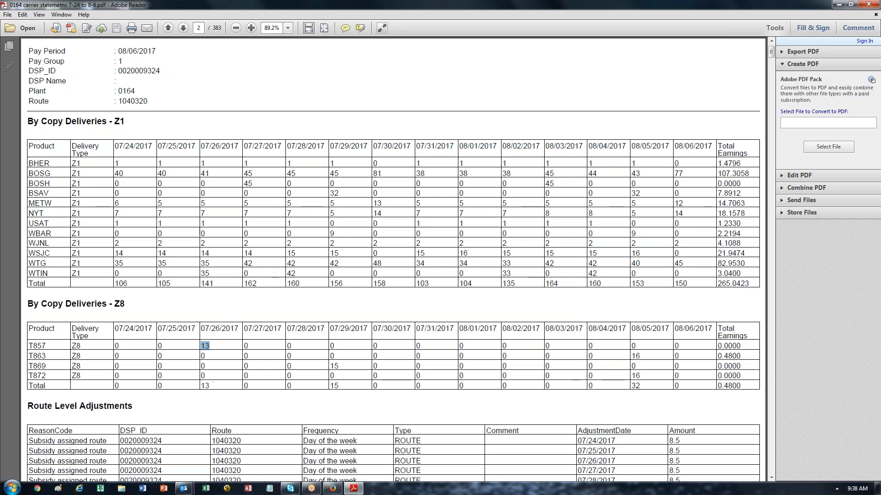
double_click(335, 366)
double_click(635, 375)
left_click_drag(742, 350, 717, 355)
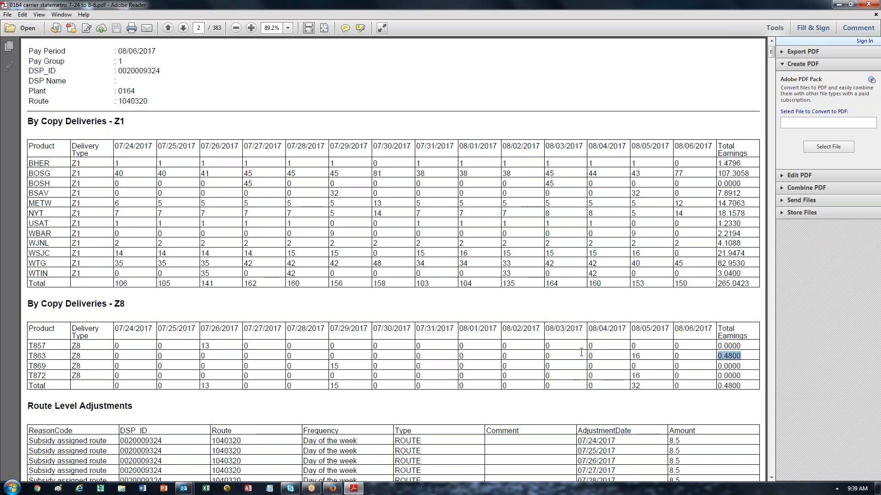
left_click(42, 345)
left_click_drag(46, 345, 22, 354)
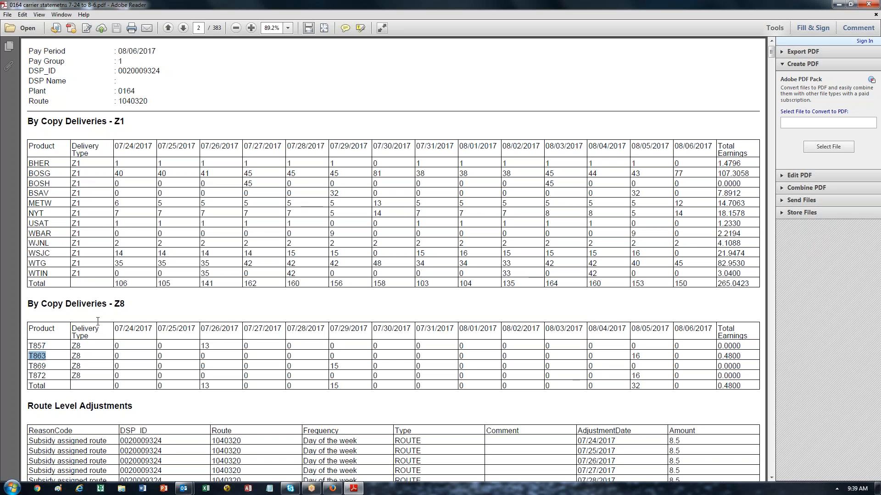
Step: Compare the assigned-route subsidy amounts for 07/24/2017, 07/29/2017 and 07/30/2017 in Route Level Adjustments
scroll(98, 321, "down", 9)
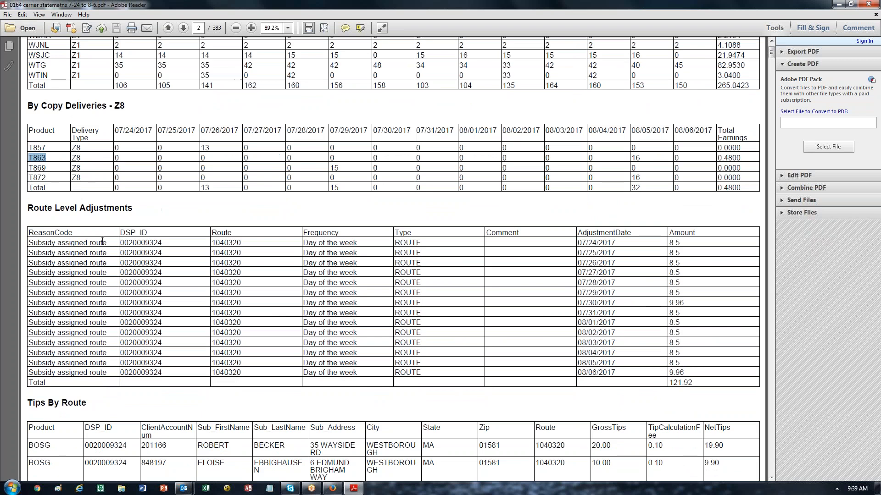
left_click_drag(680, 245, 671, 242)
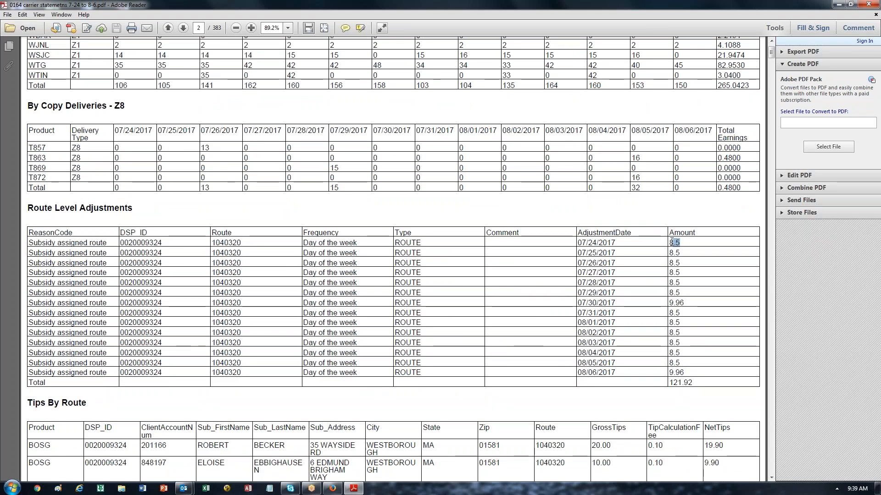
double_click(674, 292)
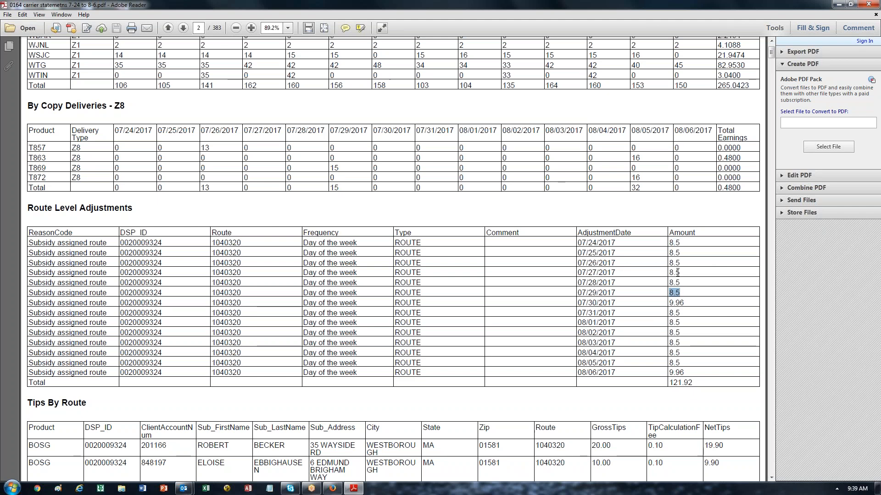
left_click(688, 302)
Step: Examine the first BOSG entry in Tips By Route, from its product and customer details through gross tips, calculation fee and net tips
scroll(410, 272, "down", 6)
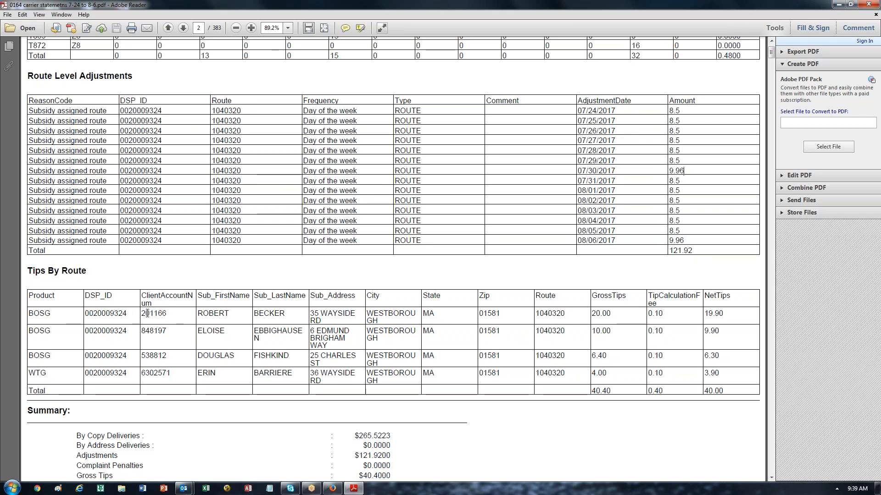
left_click_drag(56, 312, 28, 314)
left_click_drag(174, 313, 141, 314)
left_click_drag(195, 313, 415, 317)
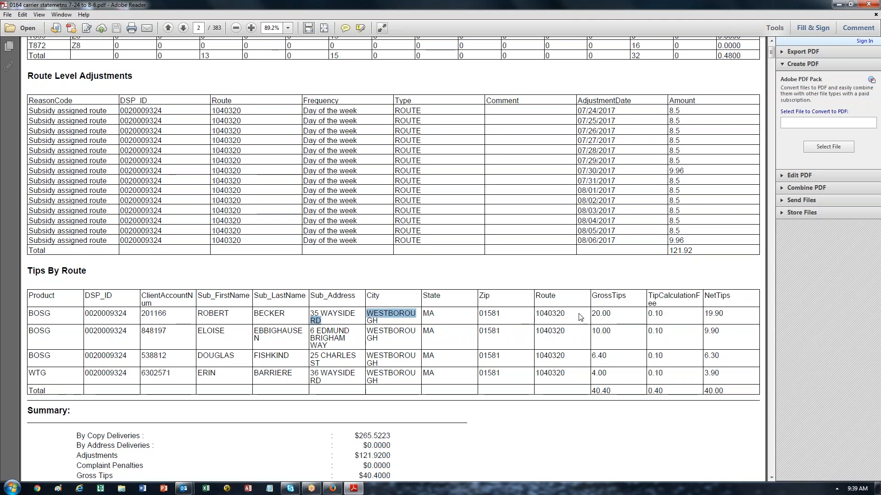
left_click_drag(592, 316, 614, 318)
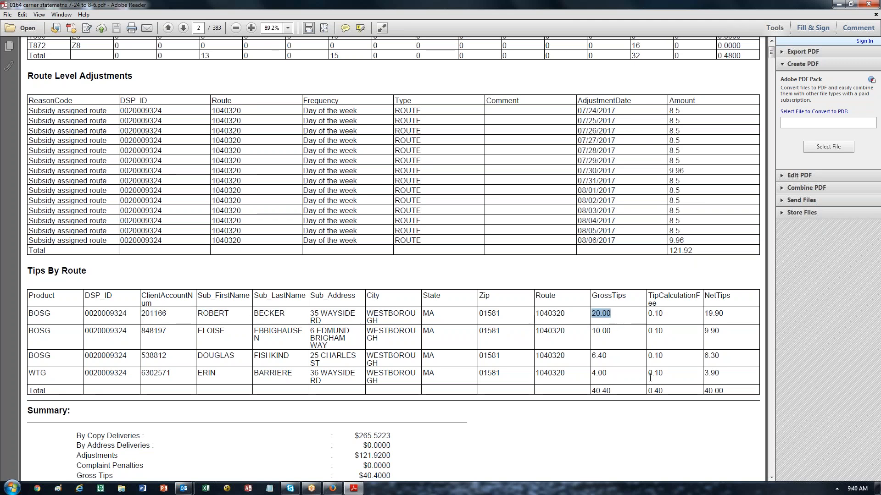
left_click_drag(666, 314, 645, 310)
left_click_drag(730, 314, 704, 310)
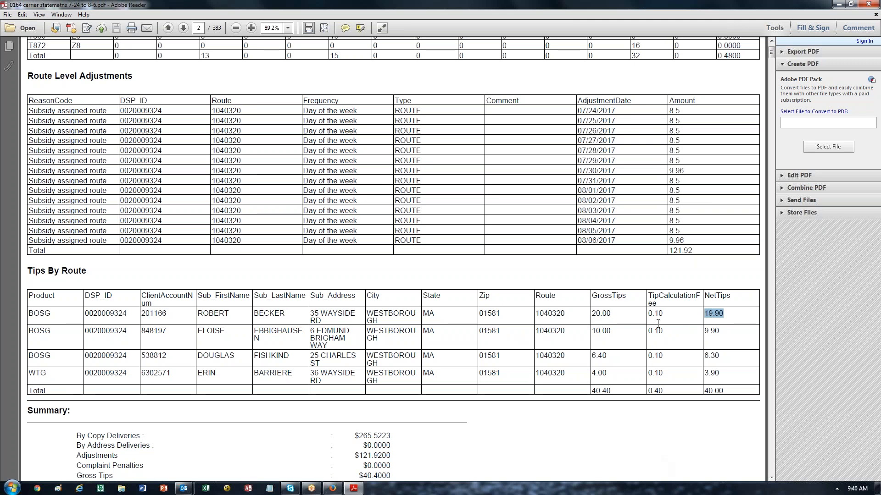
Step: Examine the tip calculation fees on each Tips By Route row and the totals for gross tips, fees and net tips
left_click_drag(670, 317, 669, 374)
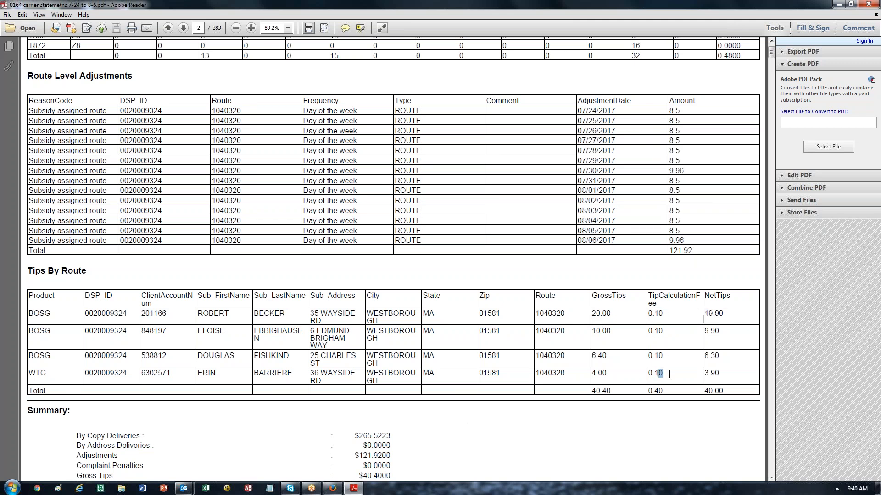
left_click(616, 393)
left_click_drag(666, 391, 646, 390)
left_click_drag(729, 391, 704, 391)
Step: Review route 1040320's Summary, covering copy and address deliveries, adjustments, tips and the total earnings for pay period 08/06/2017
scroll(483, 411, "down", 4)
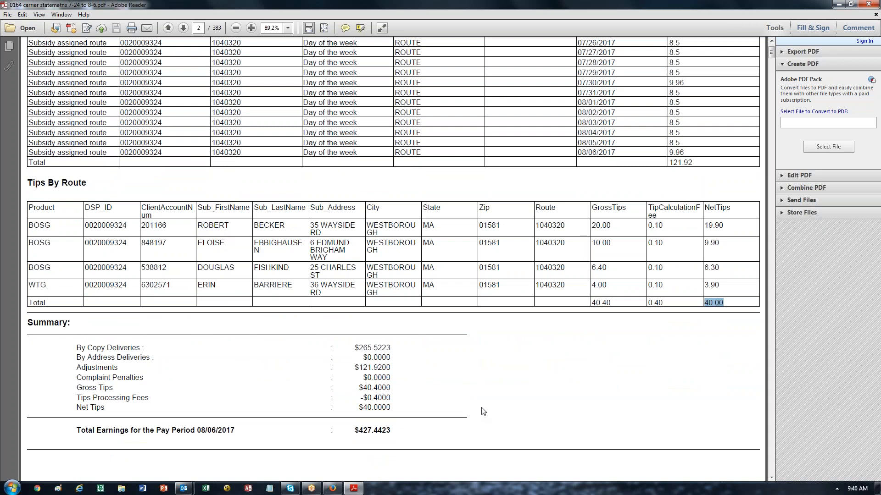
scroll(483, 412, "down", 2)
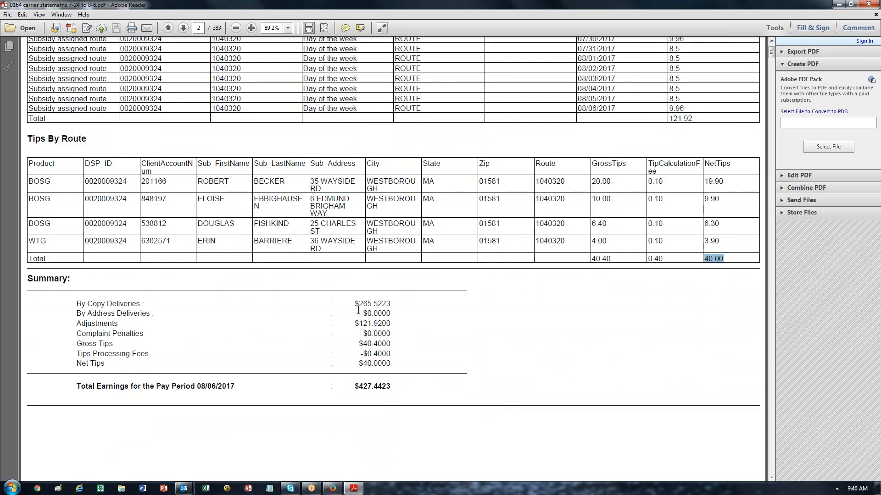
mouse_move(379, 305)
left_mouse_down()
mouse_move(366, 309)
mouse_move(387, 314)
left_mouse_up()
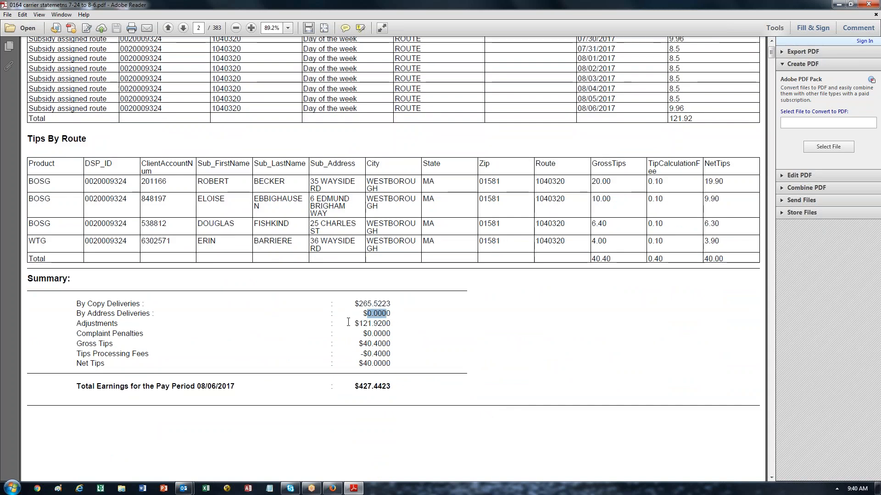
left_click_drag(360, 323, 371, 324)
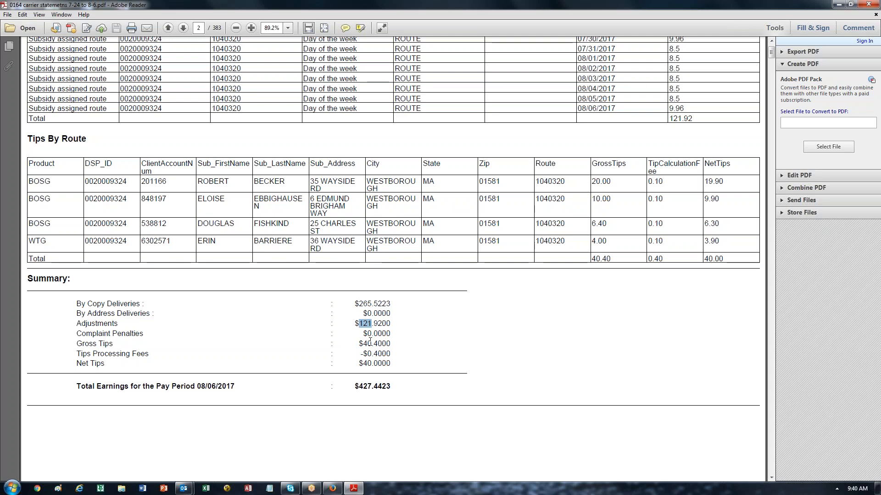
left_click_drag(363, 344, 409, 387)
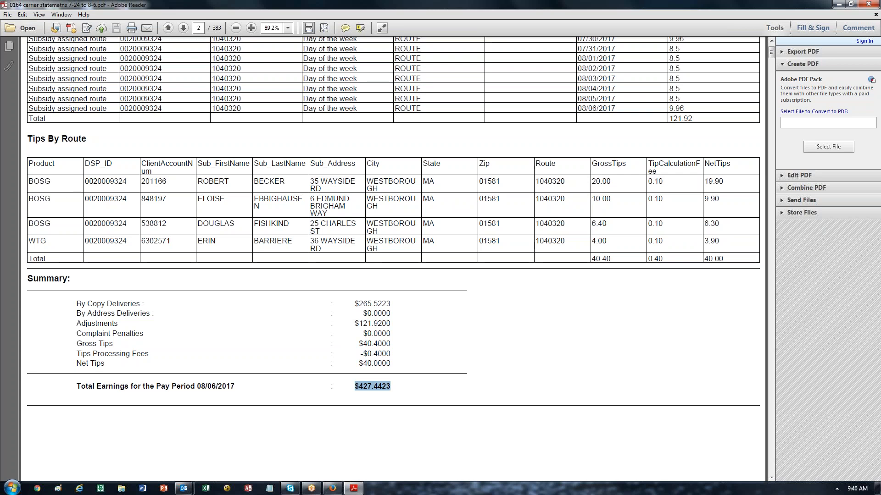
Step: Return to the top of route 1040320's statement and check its DSP ID, DSP name and route number
scroll(504, 344, "up", 5)
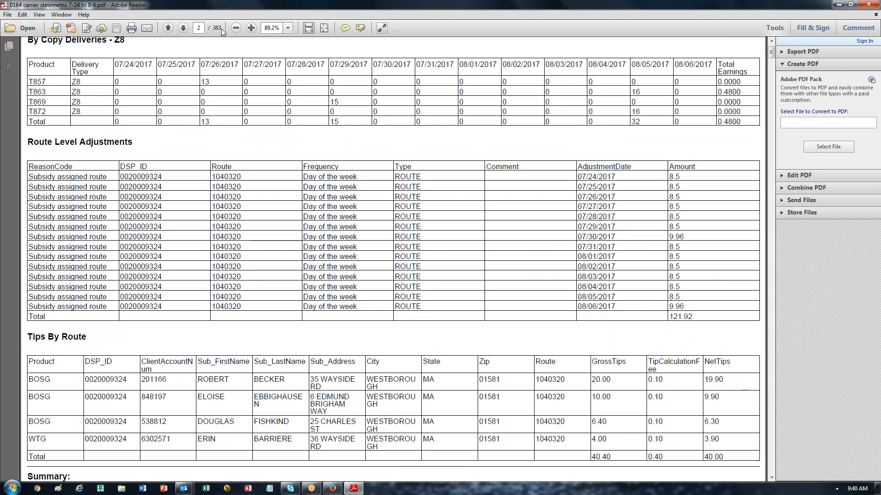
scroll(262, 248, "up", 3)
scroll(261, 249, "down", 4)
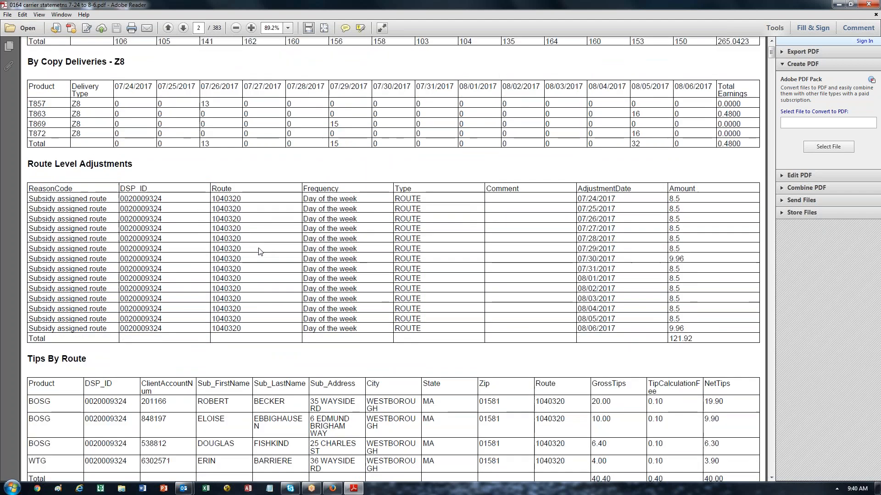
scroll(261, 250, "up", 7)
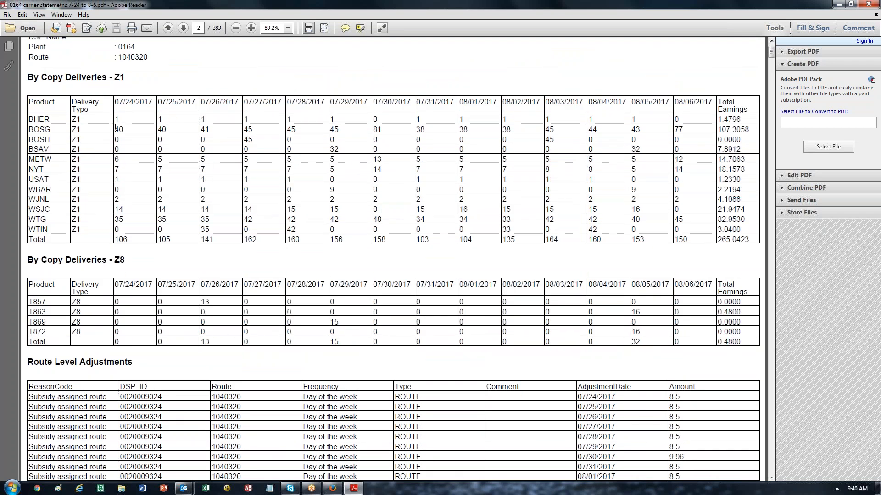
scroll(157, 124, "up", 2)
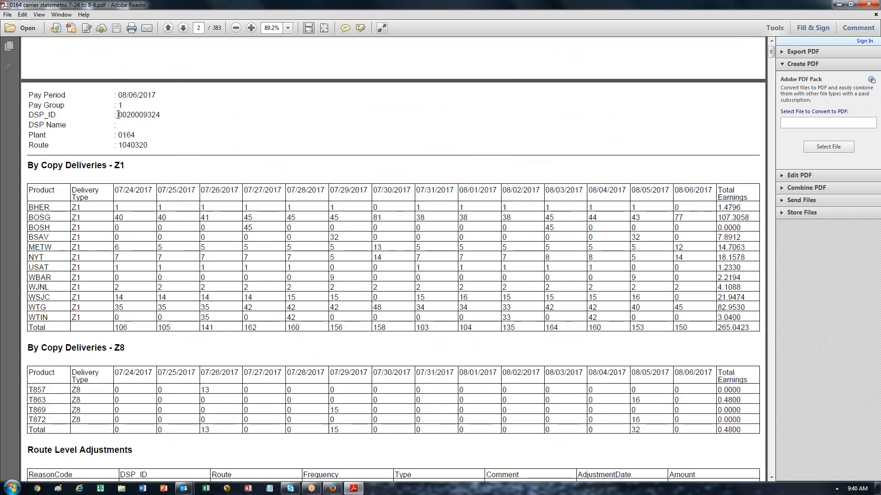
left_click_drag(118, 114, 165, 120)
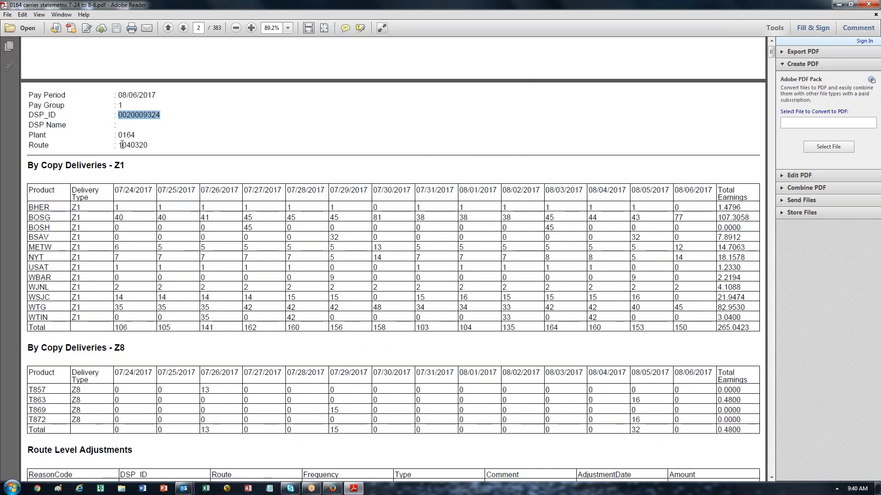
left_click(140, 121)
left_click_drag(122, 144, 155, 147)
Step: Go to the following statement's header and compare its DSP ID and route number with route 1040320's
scroll(370, 344, "down", 20)
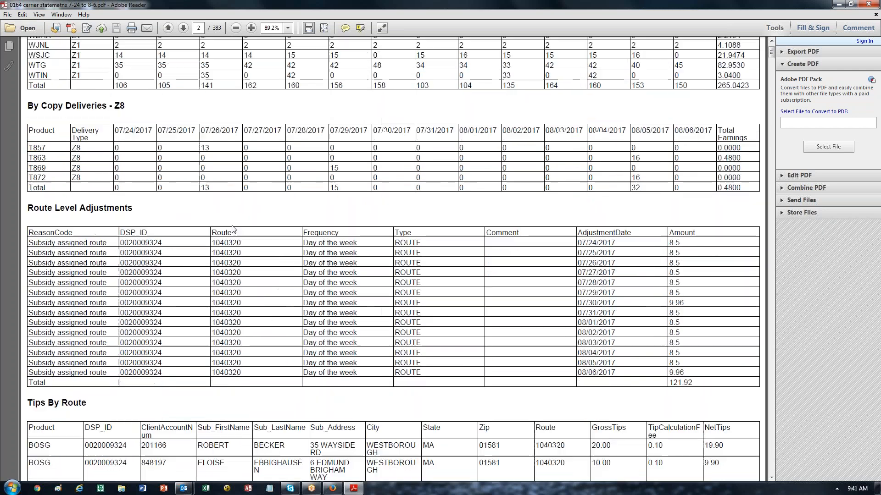
scroll(370, 344, "down", 10)
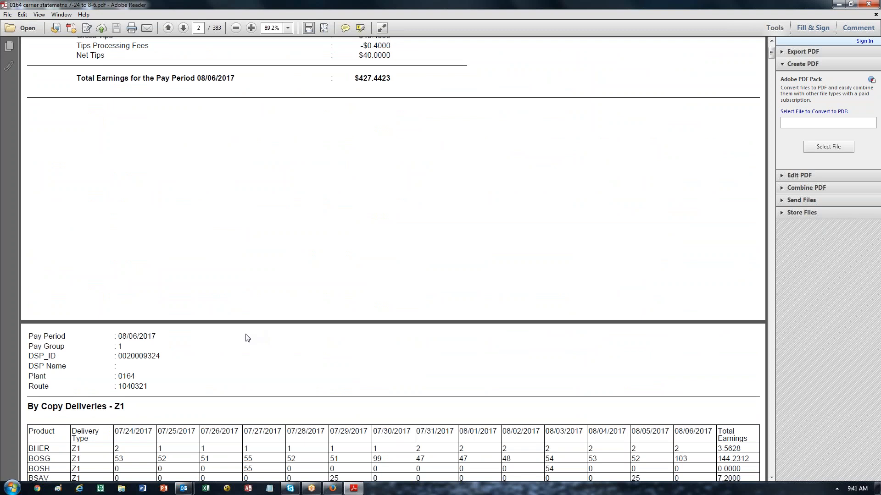
left_click_drag(125, 357, 156, 357)
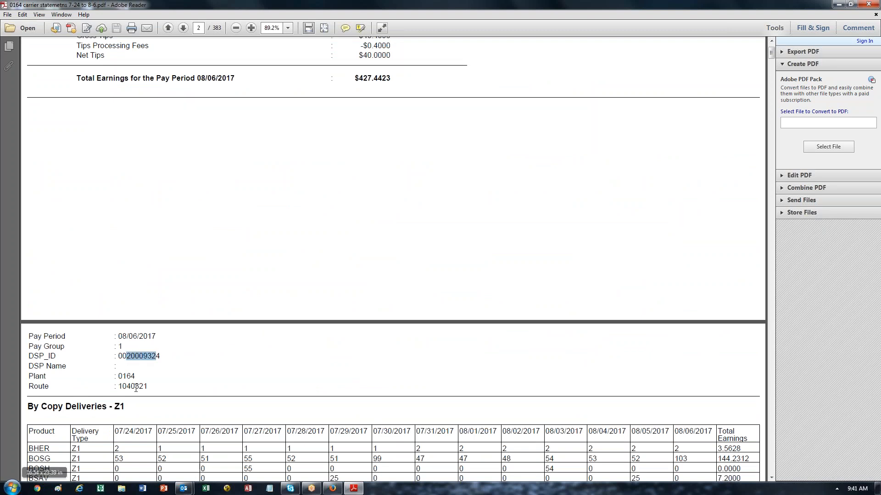
left_click_drag(117, 387, 153, 387)
Step: Review route 1040321's deliveries, route adjustments and tips down to its total earnings for pay period 08/06/2017
scroll(155, 388, "down", 3)
scroll(393, 275, "down", 4)
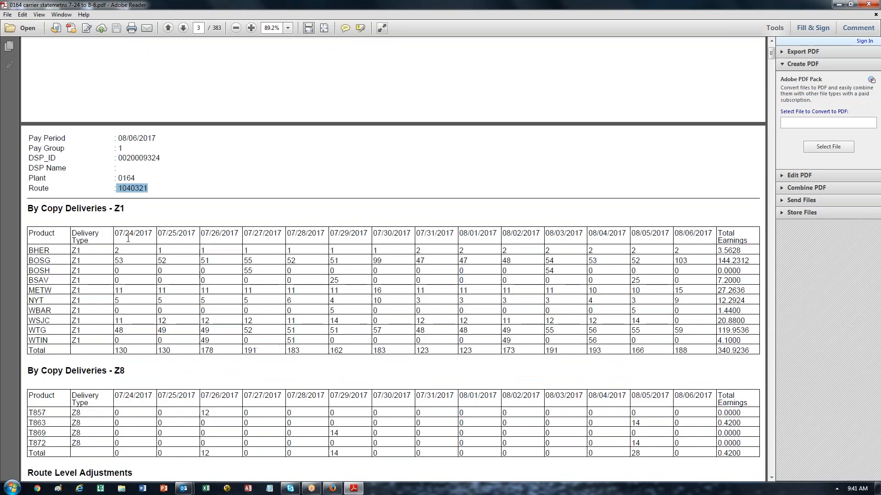
scroll(194, 275, "down", 9)
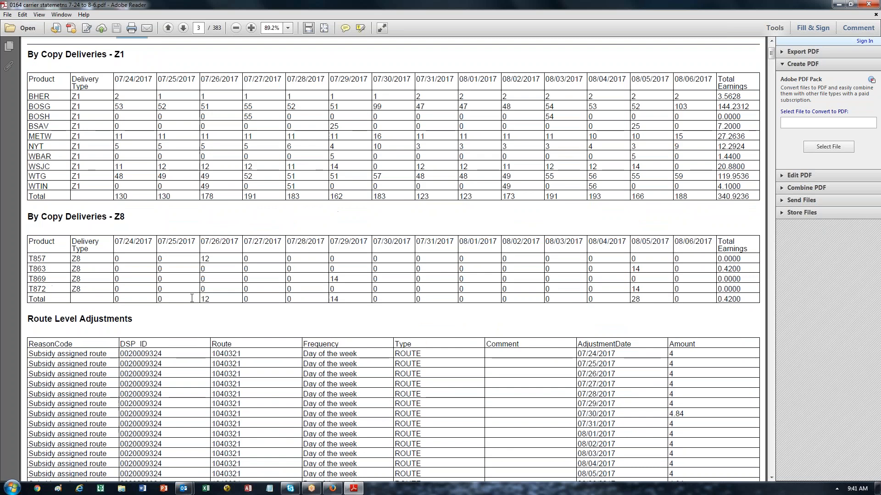
scroll(480, 252, "down", 6)
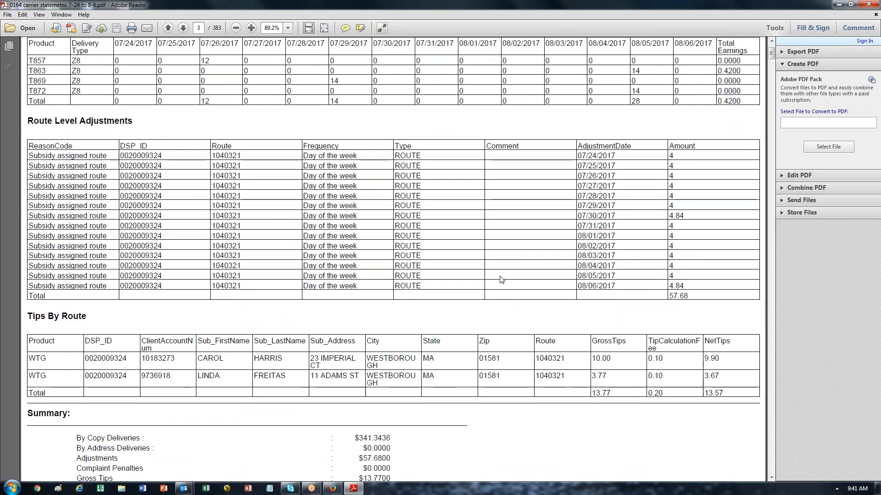
scroll(409, 336, "down", 4)
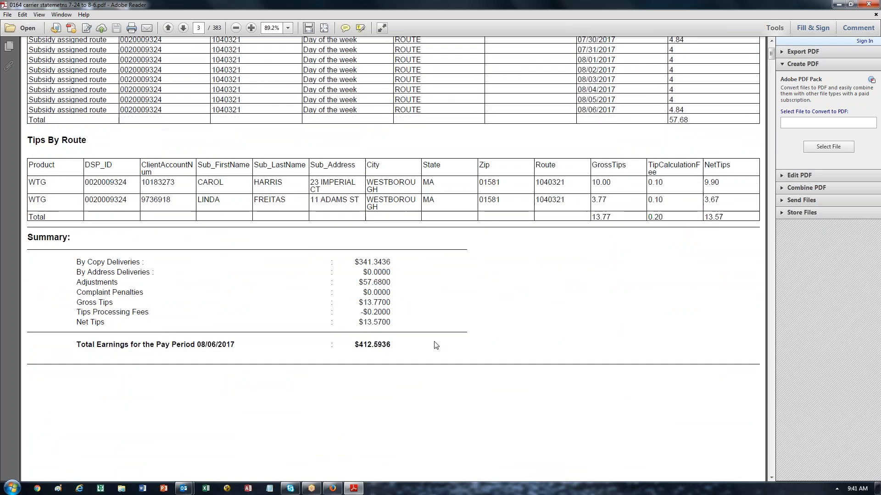
double_click(364, 344)
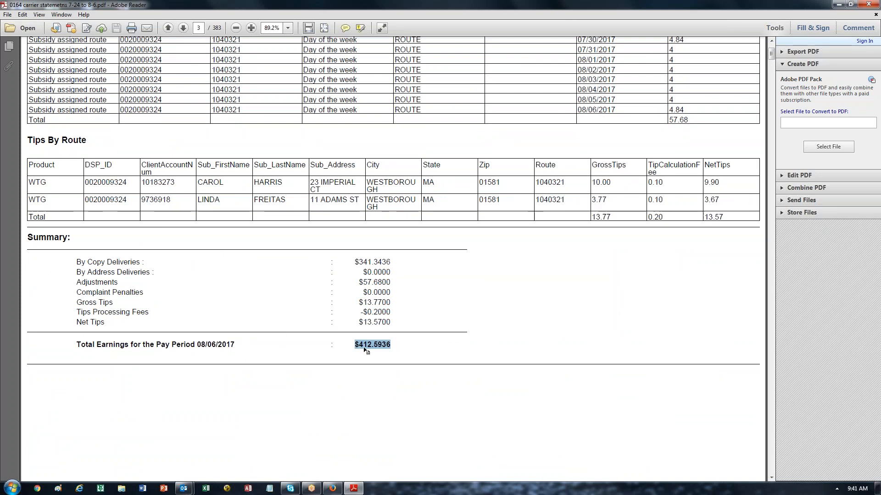
Step: Compare the total earnings of route 1040320 on page 2 with those of route 1040321 on page 3
scroll(371, 329, "up", 5)
scroll(371, 330, "up", 20)
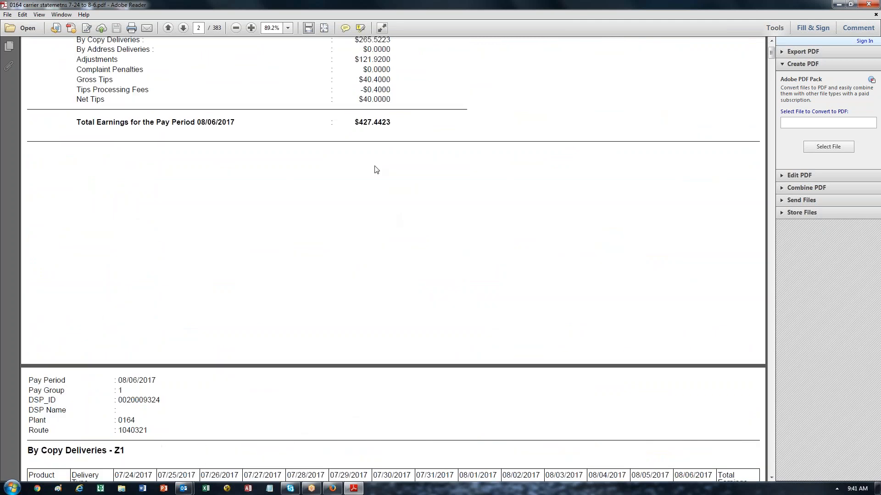
left_click_drag(357, 123, 397, 122)
scroll(380, 171, "down", 9)
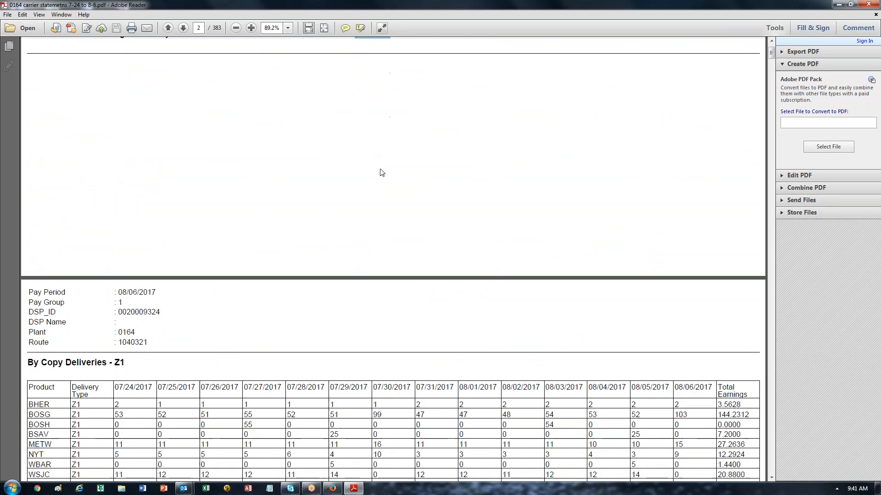
scroll(406, 170, "down", 8)
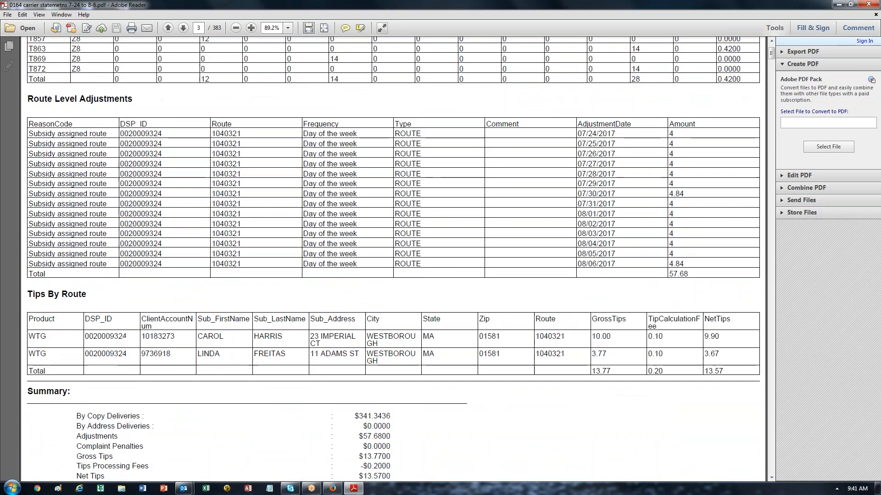
scroll(407, 170, "up", 5)
scroll(407, 170, "up", 12)
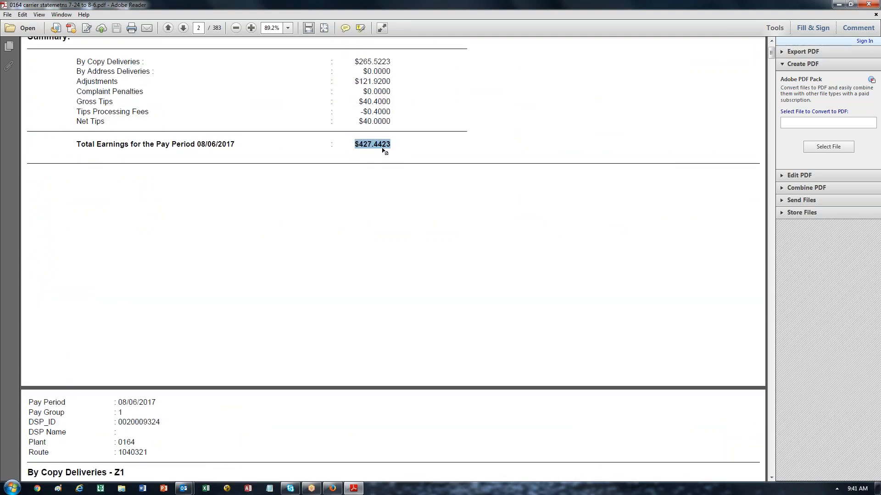
scroll(391, 156, "down", 9)
scroll(356, 370, "down", 8)
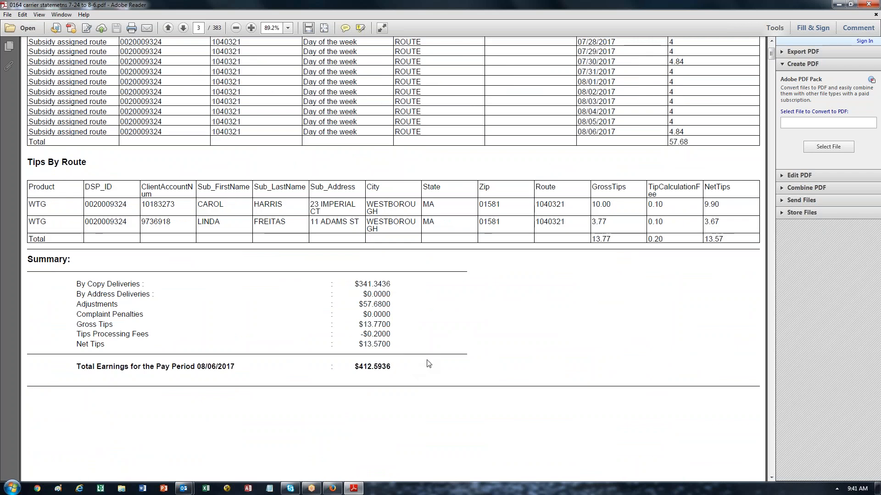
Step: Close the carrier statements PDF and open the View Comp results page in the Firefox PCF portal
left_click_drag(785, 7, 557, 40)
scroll(409, 167, "up", 10)
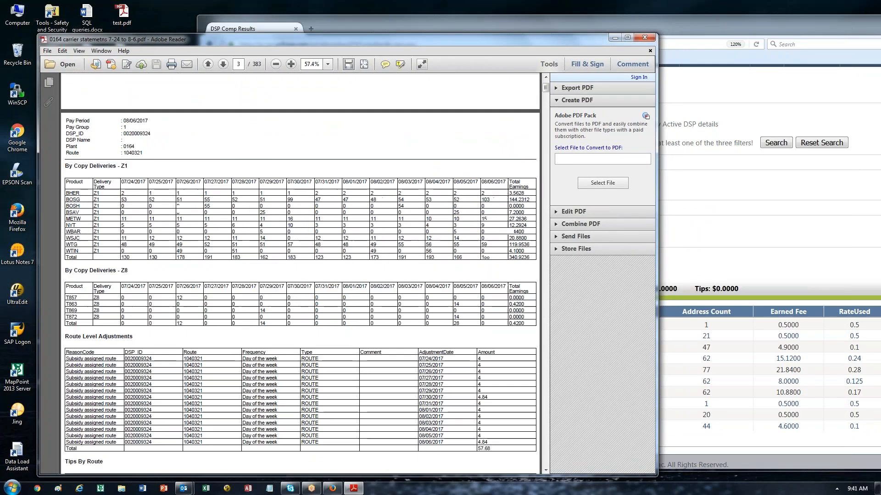
left_click(644, 37)
left_click_drag(643, 31, 461, 32)
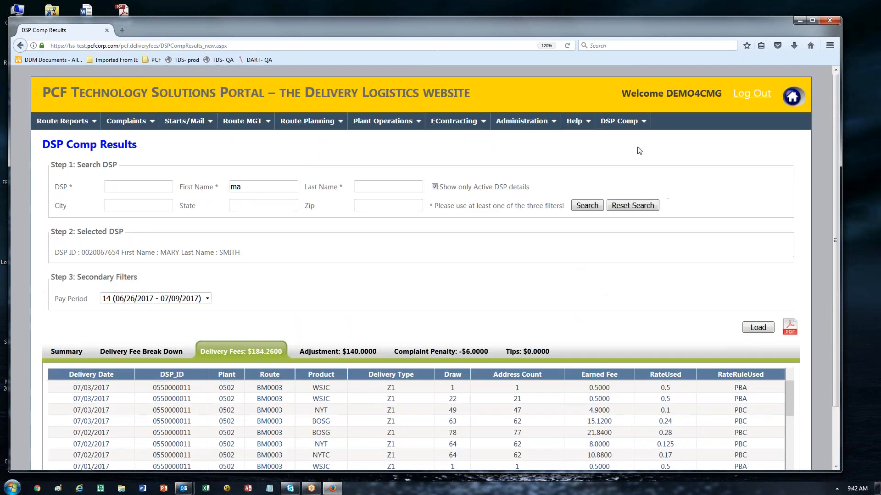
left_click(619, 123)
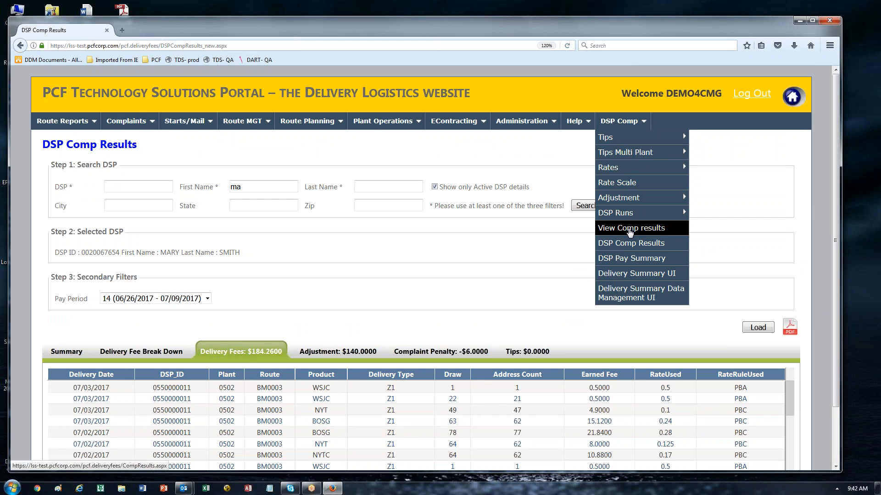
left_click(629, 231)
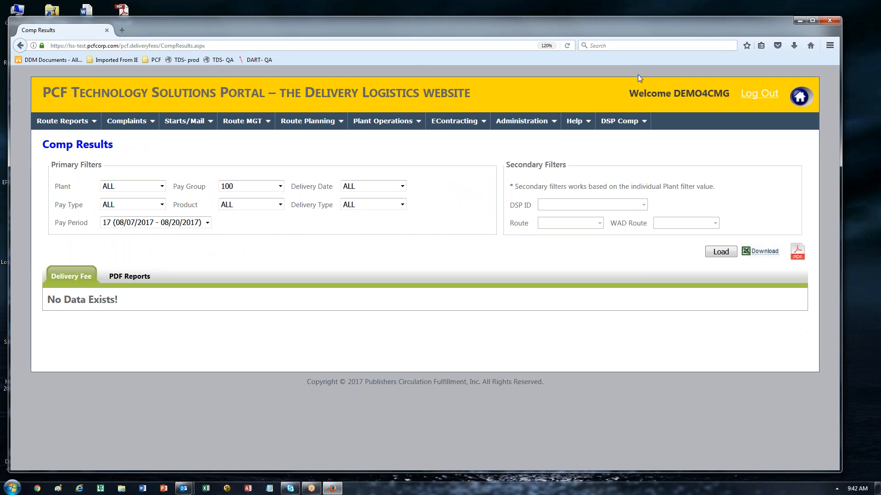
Step: Load the Comp Results for plant 0502 in pay period 14 (06/26/2017 - 07/09/2017) and check the available DSP ID choices
left_click(162, 186)
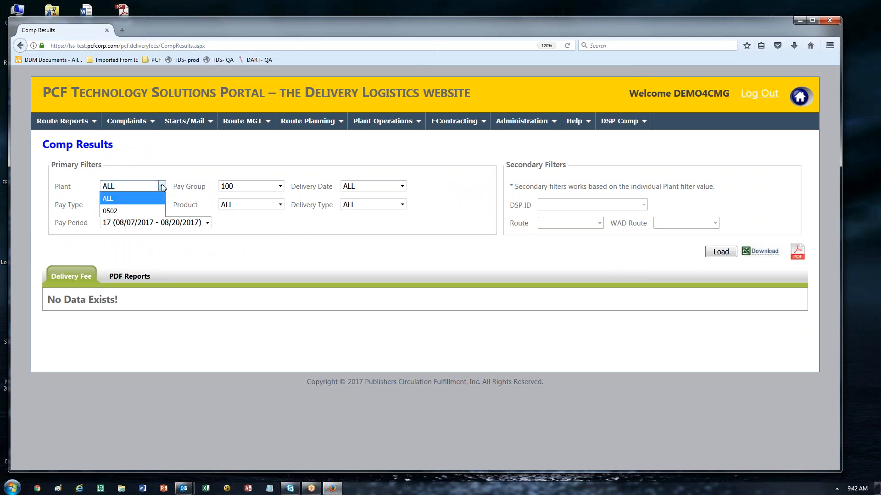
left_click(119, 210)
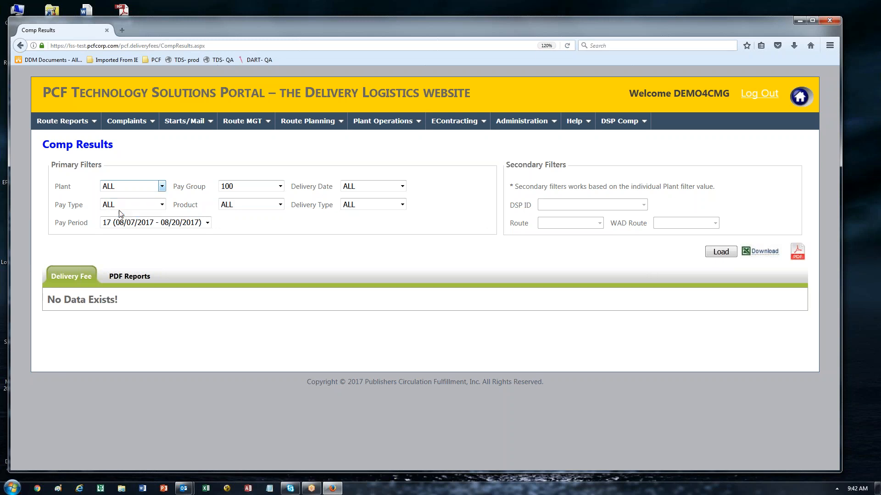
left_click(208, 223)
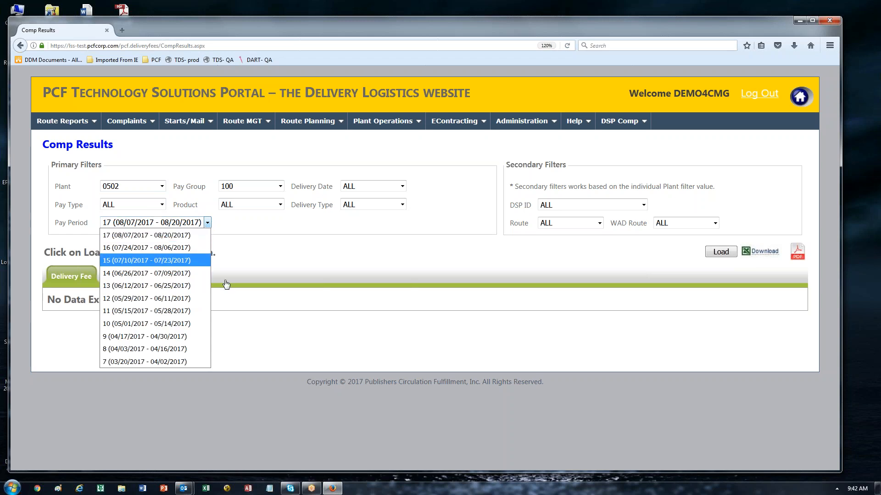
left_click(138, 274)
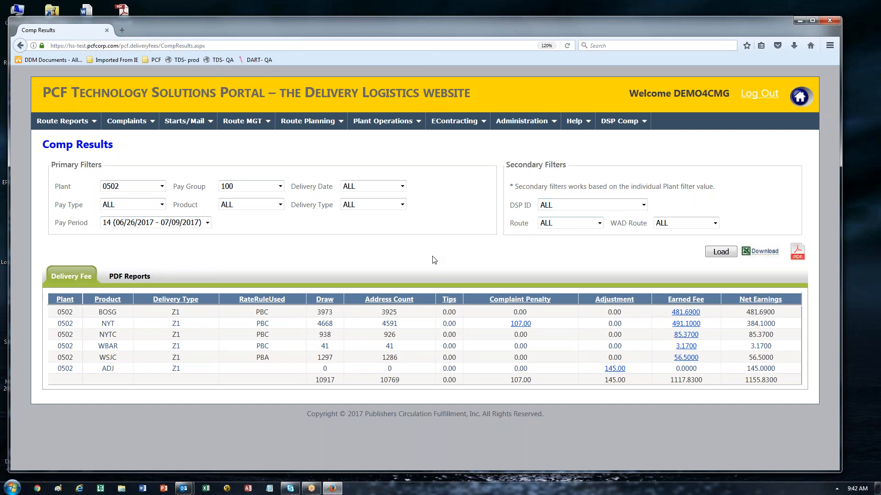
left_click(643, 206)
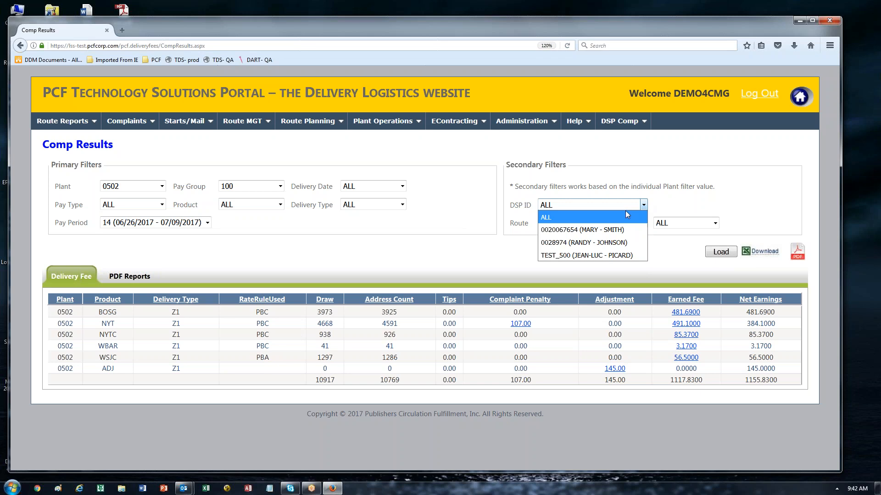
left_click(675, 237)
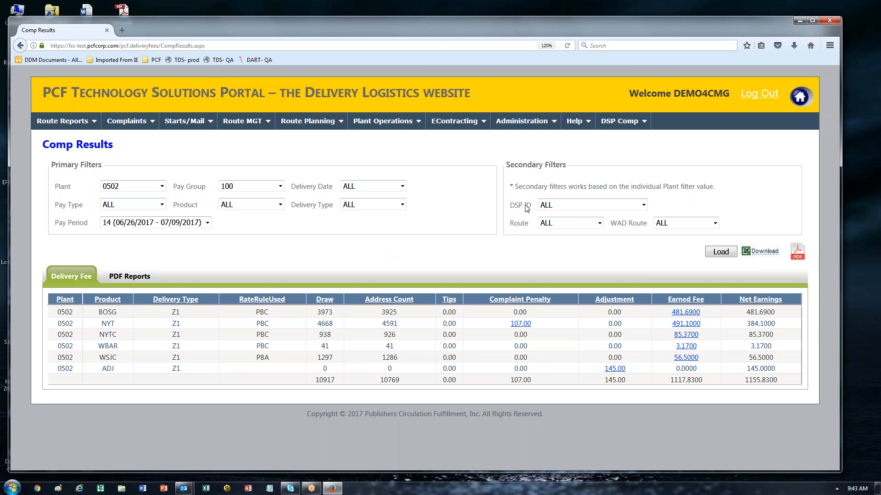
Step: Generate the DSP compensation statement PDF with delivery fee details, adjustment, complaint penalty, tips and summary included
left_click(798, 254)
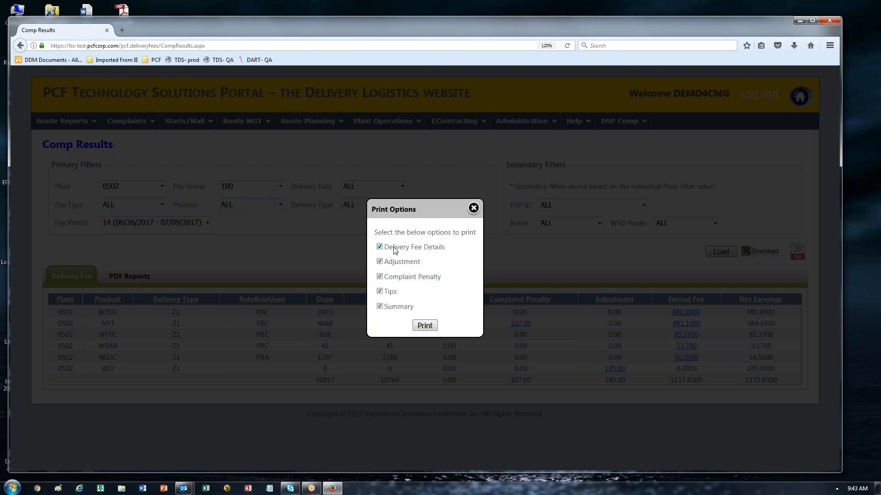
left_click(426, 326)
left_click_drag(430, 208, 431, 191)
left_click(438, 204)
left_click(425, 326)
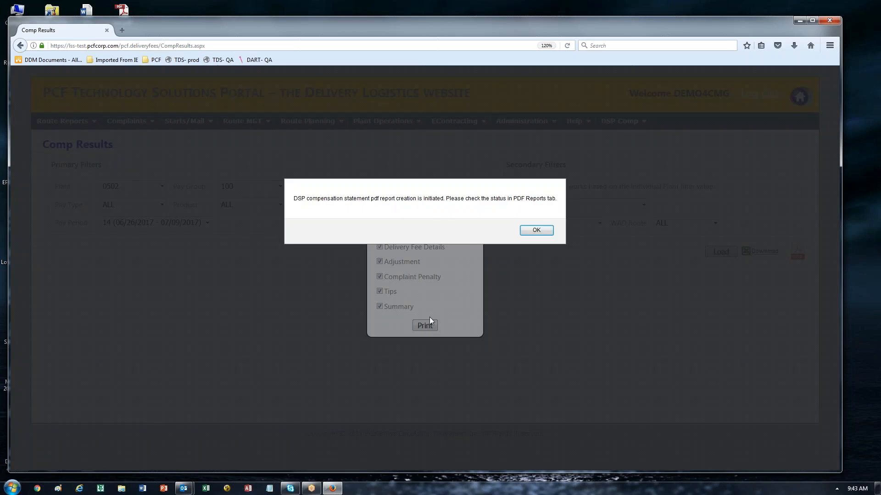
left_click(536, 231)
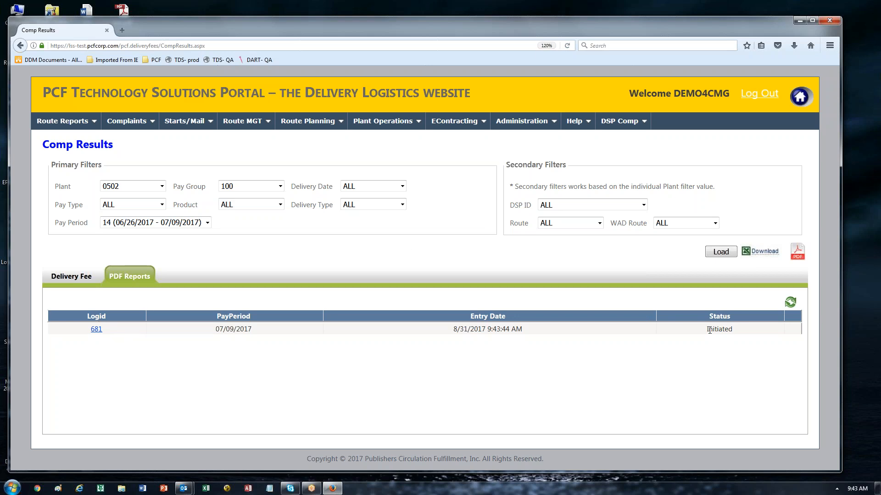
Step: Refresh the PDF reports list and check the processing status of the report for pay period 07/09/2017
double_click(739, 338)
left_click(693, 381)
left_click(790, 302)
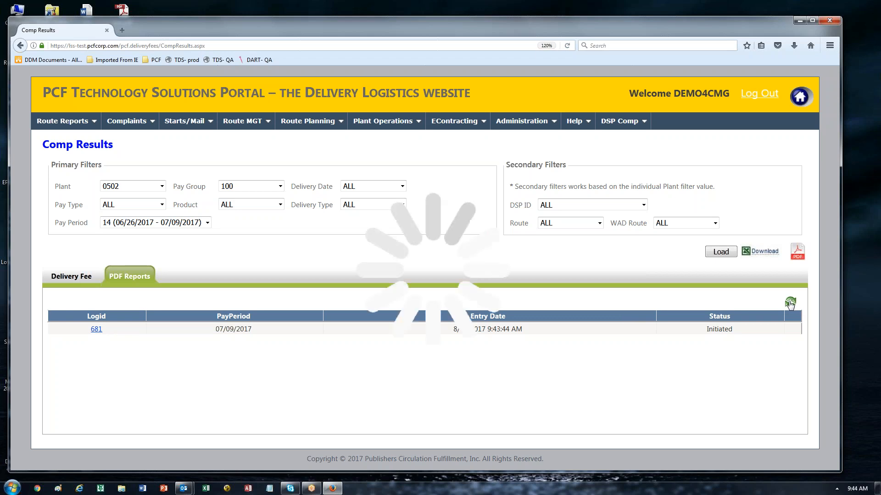
triple_click(687, 330)
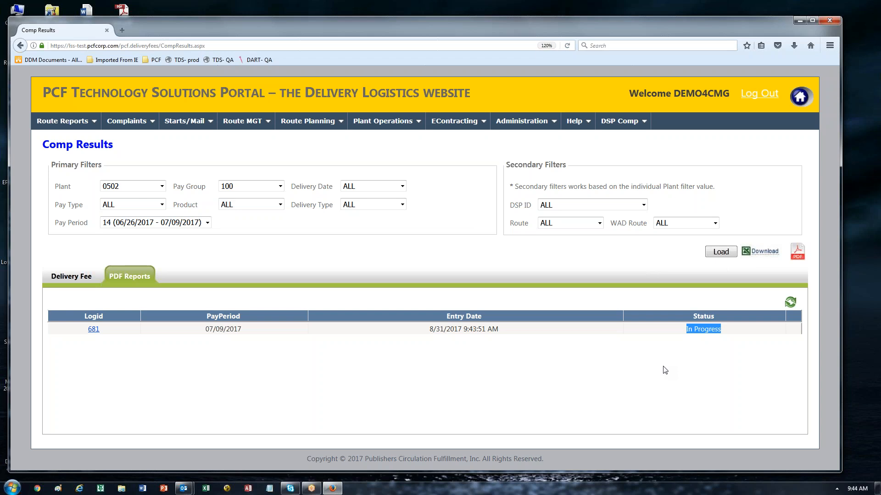
left_click(793, 304)
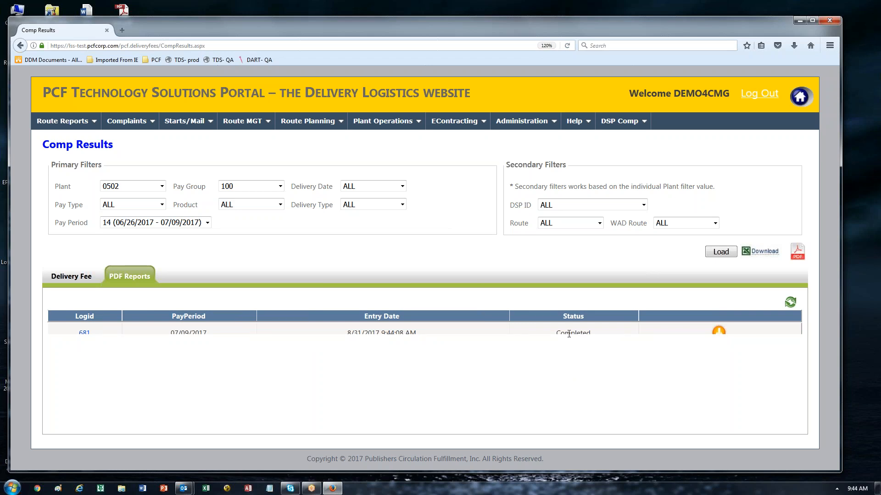
left_click_drag(553, 334, 588, 333)
Step: Save the generated DSP statement PDF to the desktop, separate its file from the other desktop files and open it
left_click(718, 334)
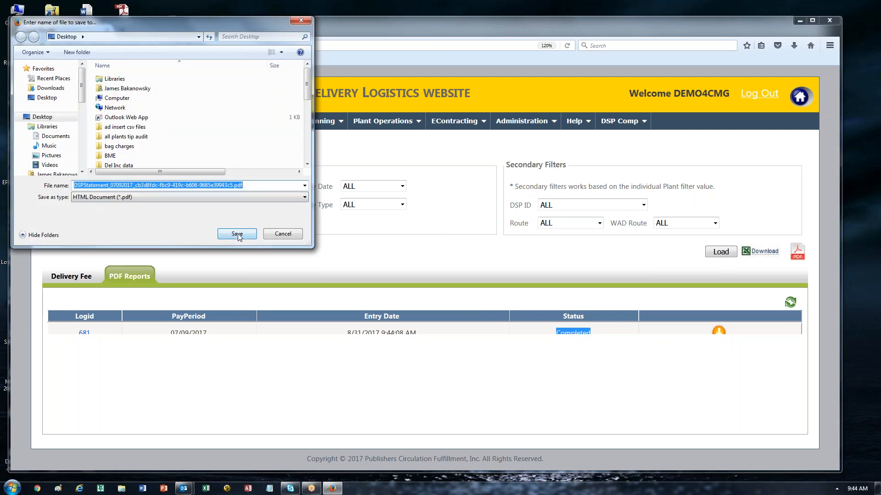
left_click(237, 235)
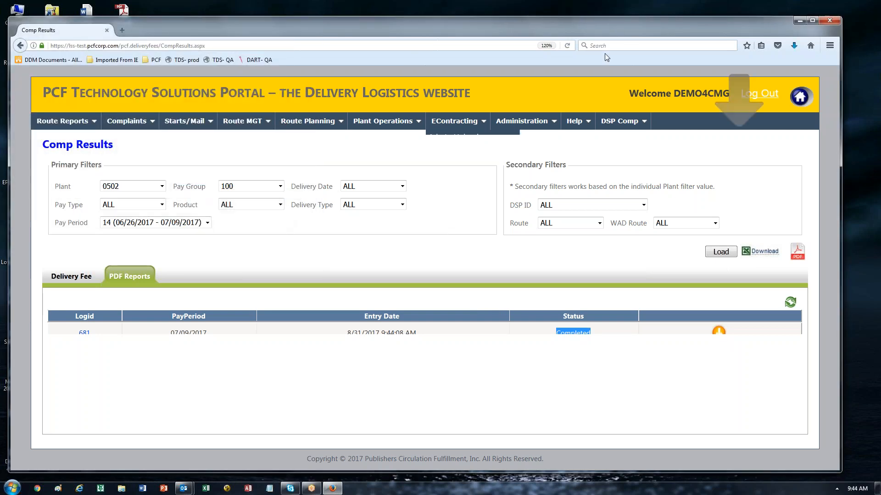
left_click(800, 21)
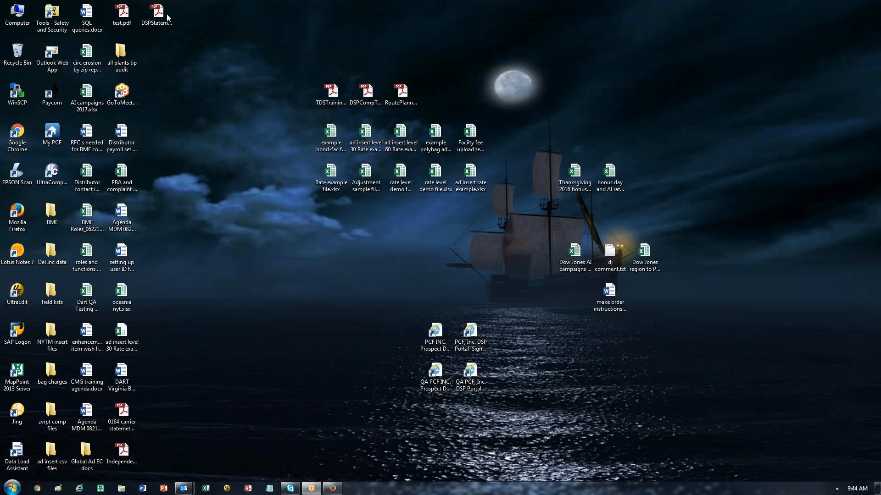
left_click_drag(161, 23, 173, 133)
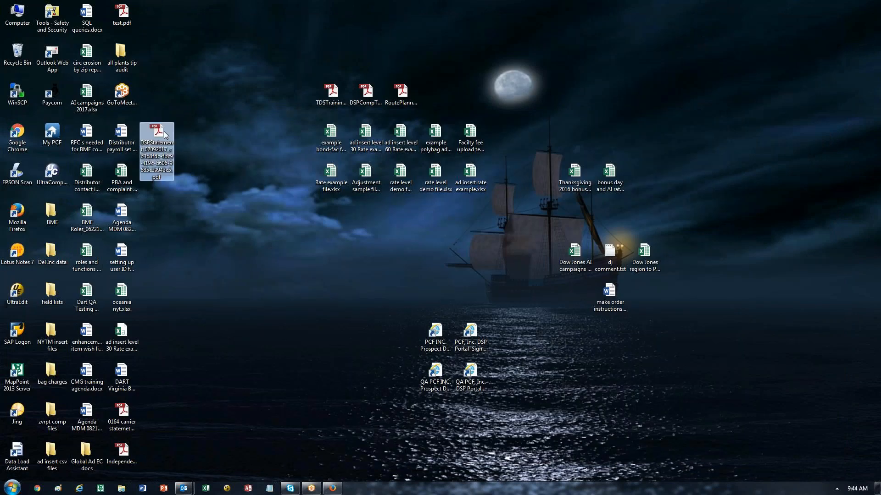
double_click(164, 134)
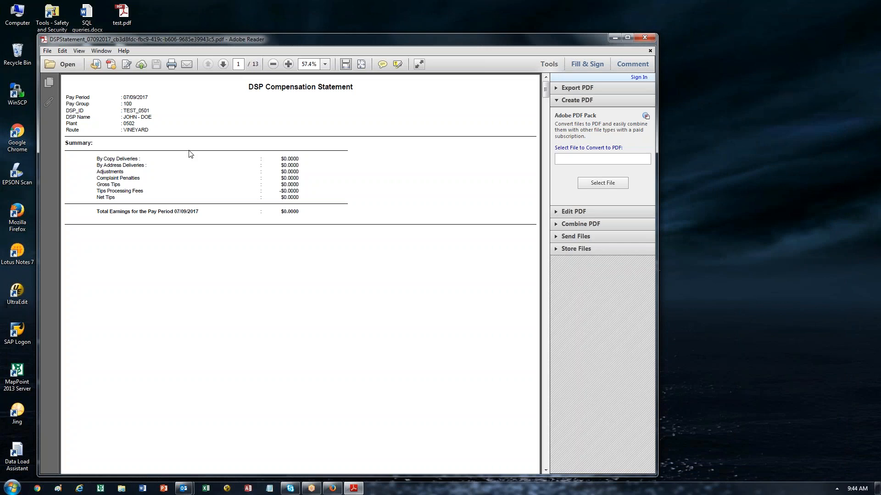
Step: Page through the DSP compensation statements up to page 4 and return to the DSP level adjustments on page 2
left_click(223, 64)
left_click(223, 65)
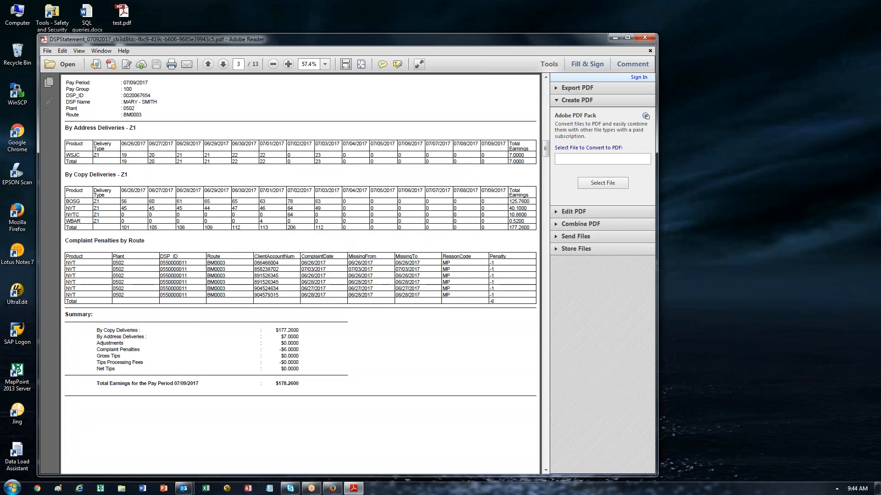
left_click(223, 65)
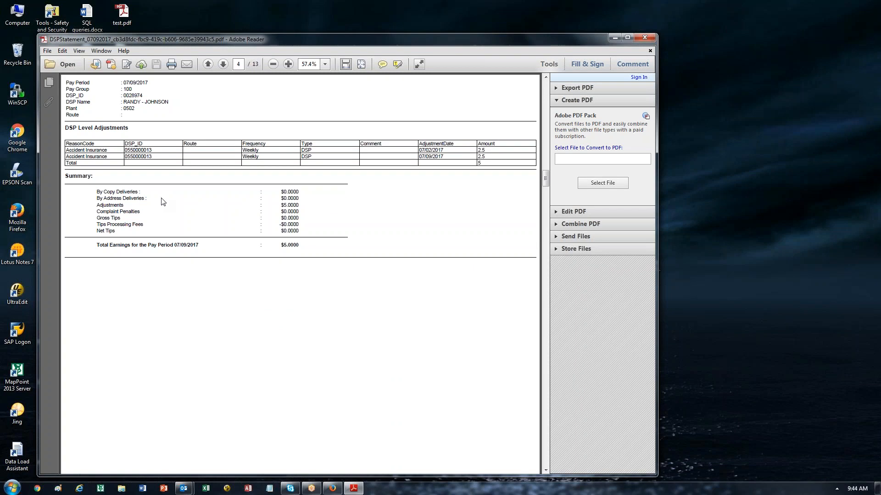
left_click(207, 64)
left_click(207, 65)
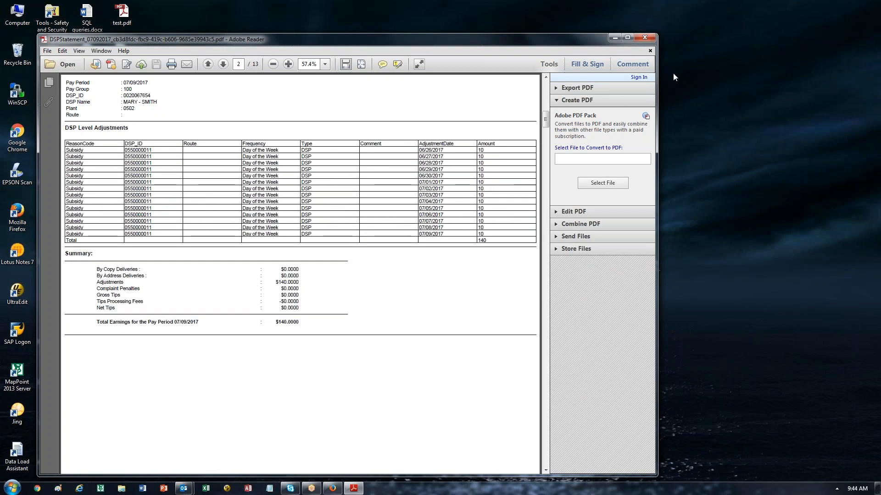
Step: Close the statement PDF, switch back to Firefox and reload plant 0502's delivery fee results for all DSP IDs
left_click(644, 37)
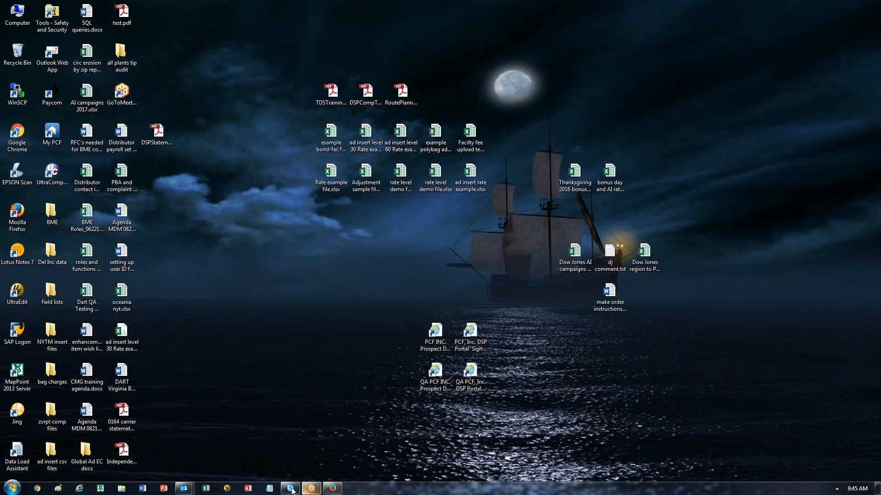
left_click(333, 490)
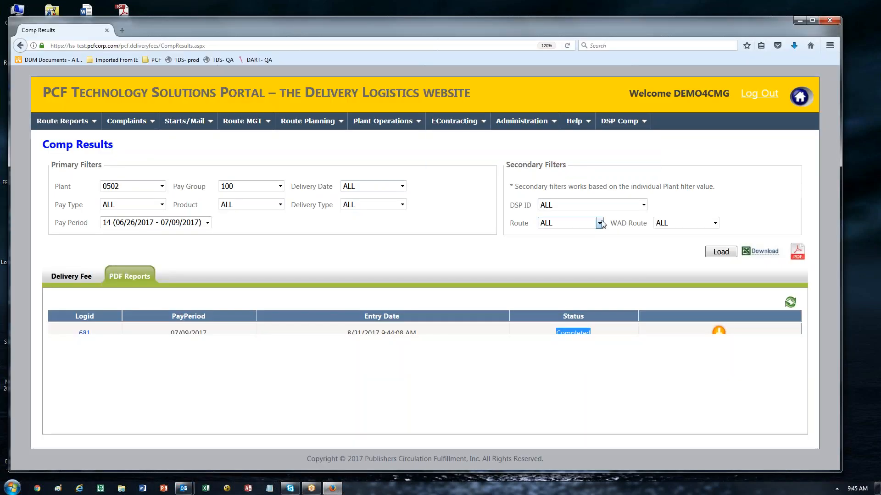
left_click(644, 205)
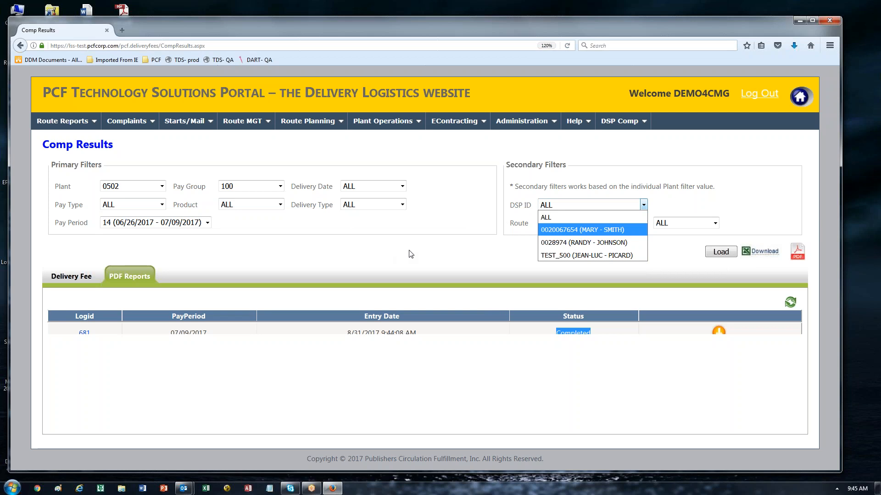
left_click(480, 270)
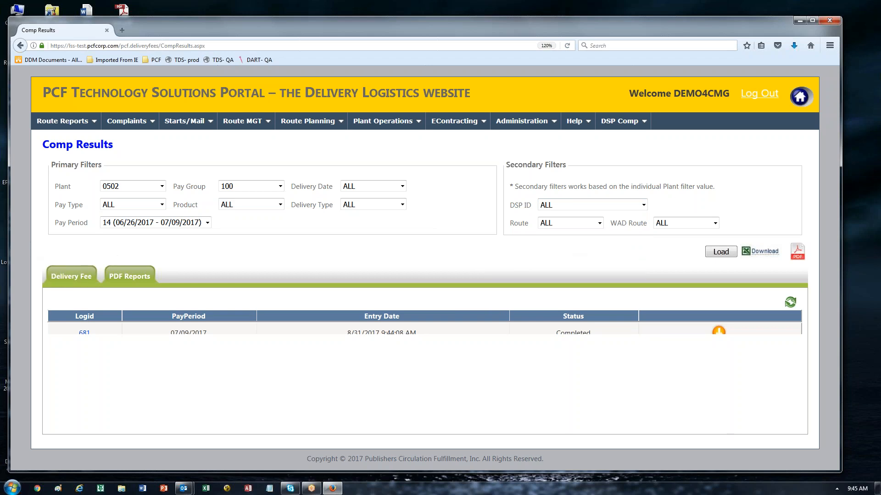
left_click(64, 278)
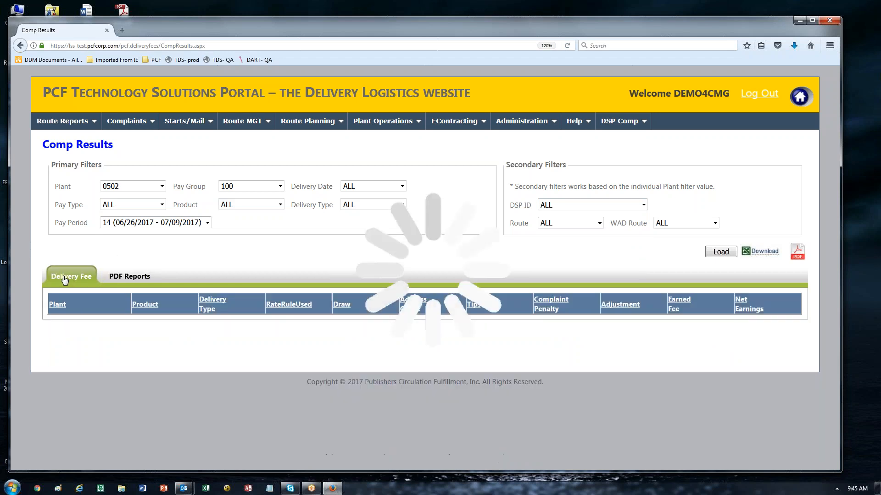
left_click(720, 253)
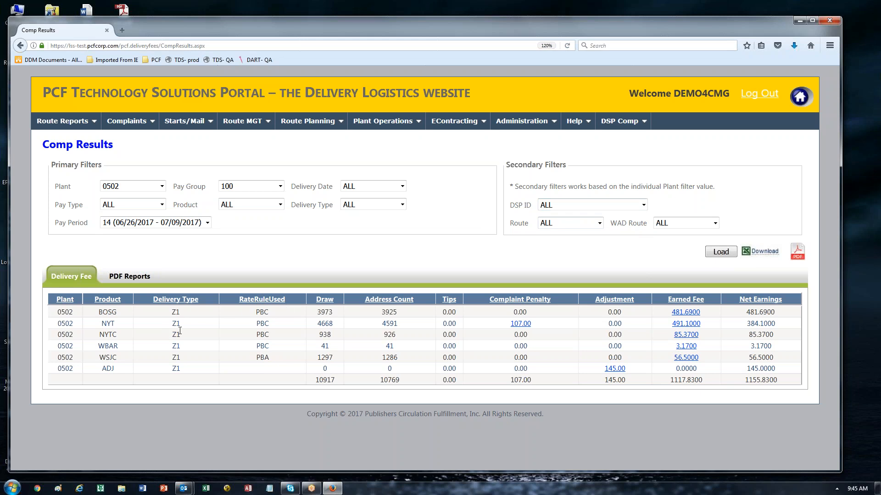
Step: Examine the BOSG row's product, delivery type, draw, address count, tips and complaint penalty
double_click(102, 314)
left_click_drag(170, 314, 176, 313)
double_click(322, 314)
left_click(383, 315)
double_click(383, 316)
left_click_drag(446, 314, 456, 314)
left_click_drag(442, 315, 457, 315)
left_click_drag(508, 314, 528, 316)
Step: Recheck the NYT and BOSG product codes along with BOSG's delivery type and draw
left_click_drag(99, 323, 123, 325)
left_click_drag(99, 312, 111, 313)
left_click_drag(316, 312, 333, 312)
left_click_drag(318, 312, 329, 312)
double_click(171, 312)
double_click(323, 312)
left_click(416, 255)
Step: Open the delivery fee details behind BOSG's earned fee and compare the first row's WAD route with its route
left_click(685, 314)
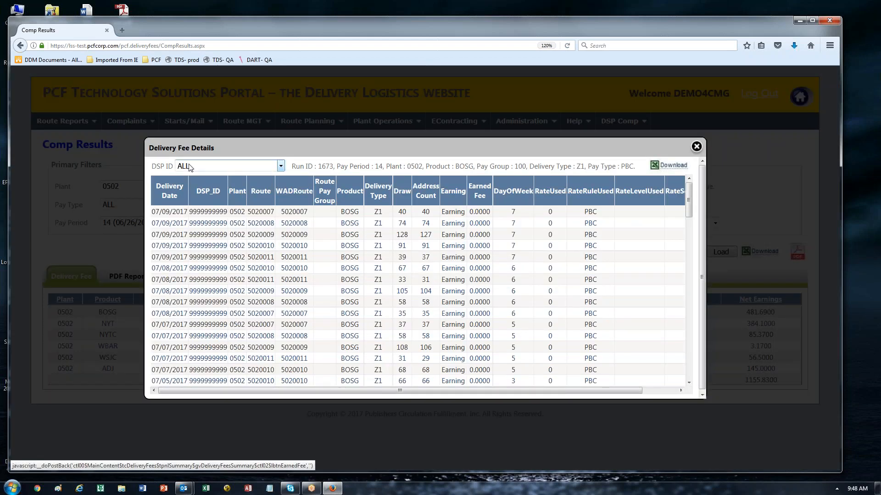
left_click(281, 168)
left_click(280, 149)
left_click_drag(281, 212, 303, 212)
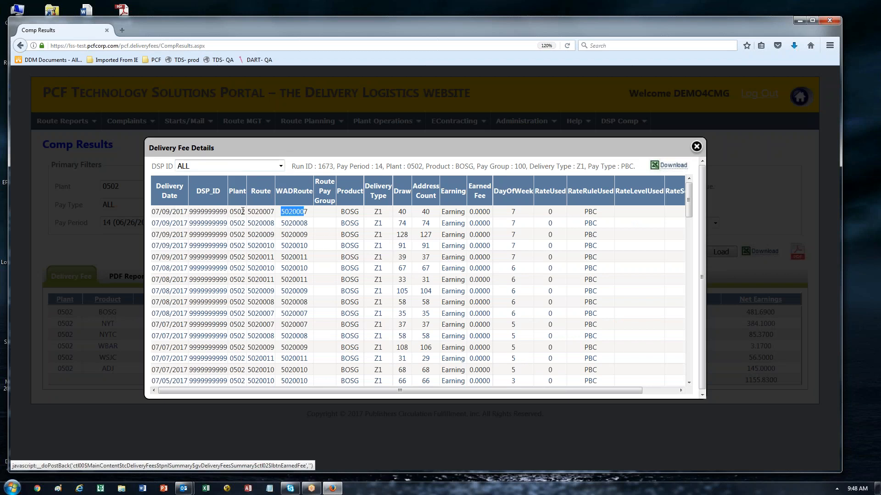
double_click(249, 212)
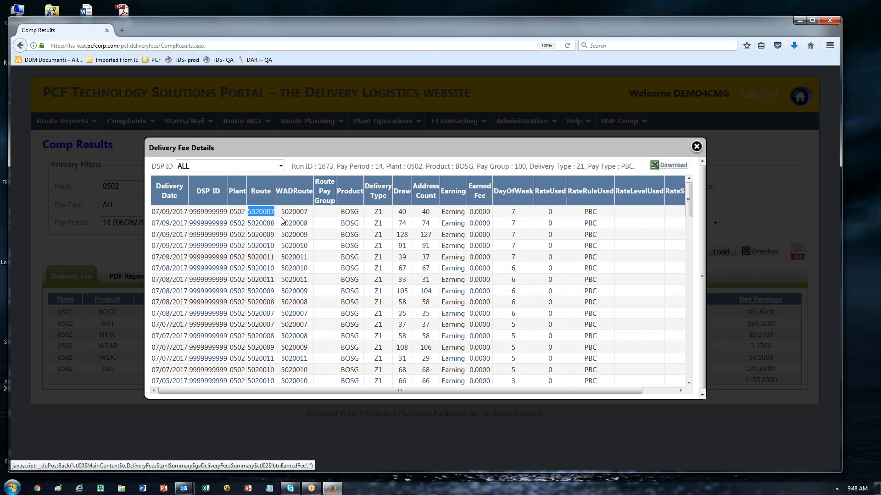
Step: Review the first detail row's product, draw, address count, earned fee and rate rule, and find route BM0006's rate level
mouse_move(354, 212)
left_mouse_down()
mouse_move(345, 212)
mouse_move(422, 212)
left_mouse_up()
left_click_drag(473, 212, 482, 212)
left_click_drag(584, 212, 597, 212)
left_click_drag(607, 391, 707, 358)
left_click_drag(688, 210, 682, 254)
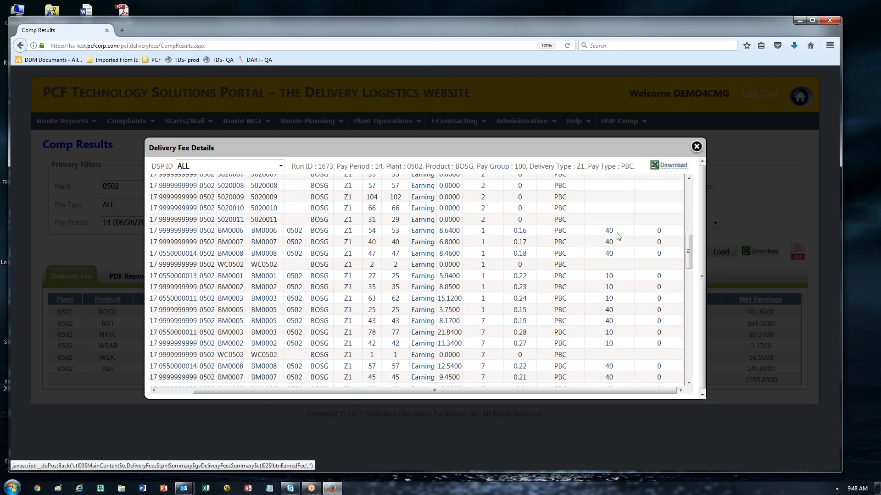
left_click_drag(611, 232, 618, 238)
left_click_drag(689, 259, 690, 205)
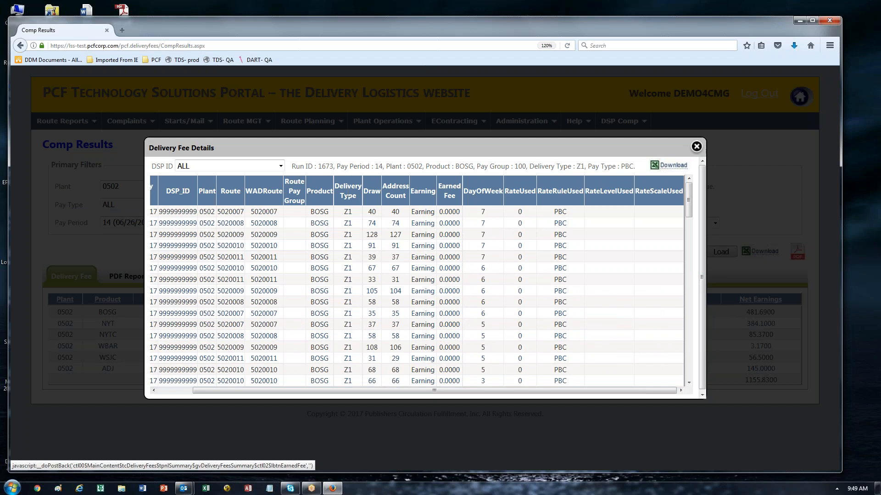
Step: Compare route BM0006's rate used and draw with its earned fee in the BOSG details
left_click_drag(689, 205, 690, 241)
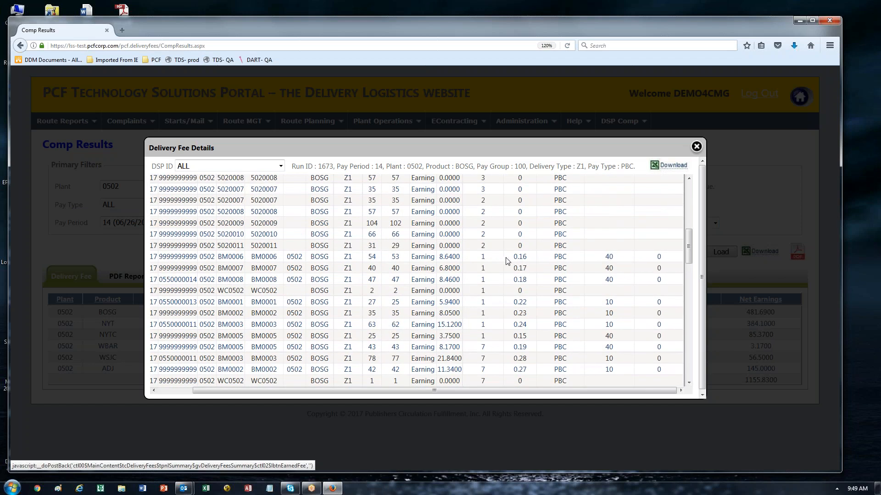
double_click(522, 256)
double_click(372, 257)
left_click_drag(439, 257, 460, 257)
Step: Check the rate rule used in the first detail row and compare the rate levels of routes BM0008 and BM0001
scroll(539, 285, "up", 5)
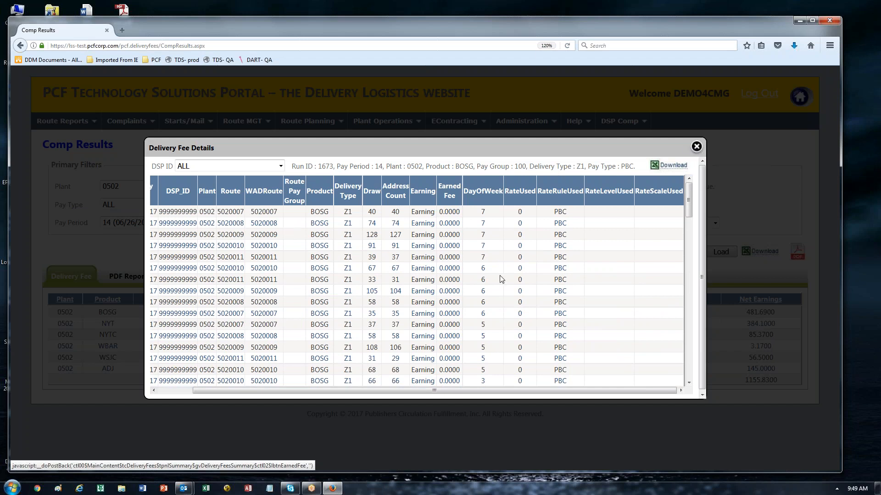
left_click_drag(547, 214, 574, 213)
scroll(491, 265, "down", 5)
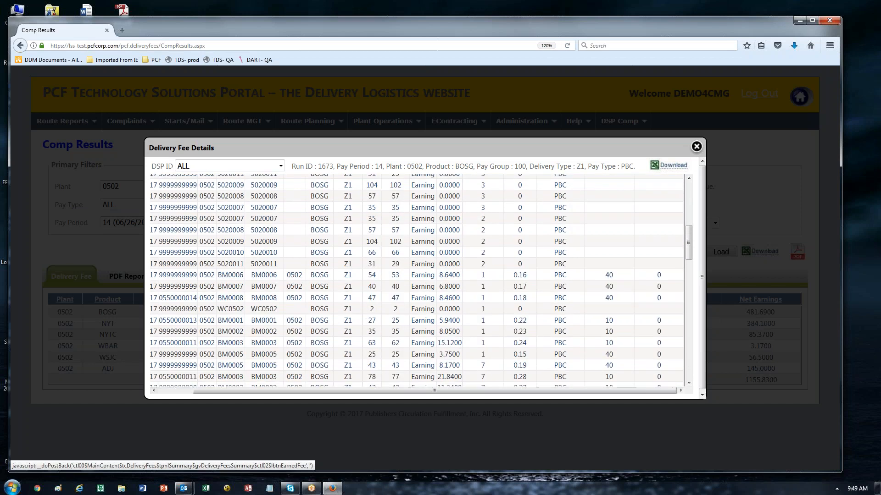
scroll(603, 228, "down", 2)
double_click(608, 228)
double_click(608, 251)
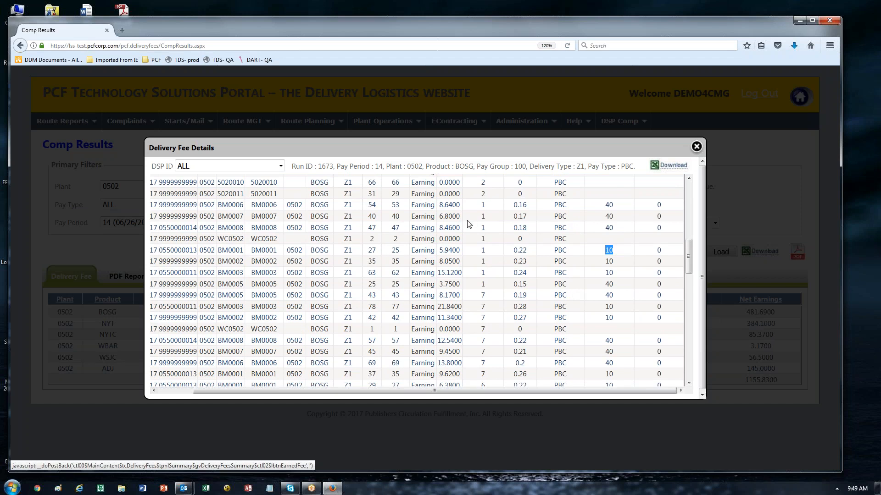
Step: Compare route BM0001's rate level with its rate used, and briefly reopen BOSG's delivery fee details before returning to the results
left_click(603, 252)
double_click(605, 251)
double_click(520, 250)
left_click(696, 147)
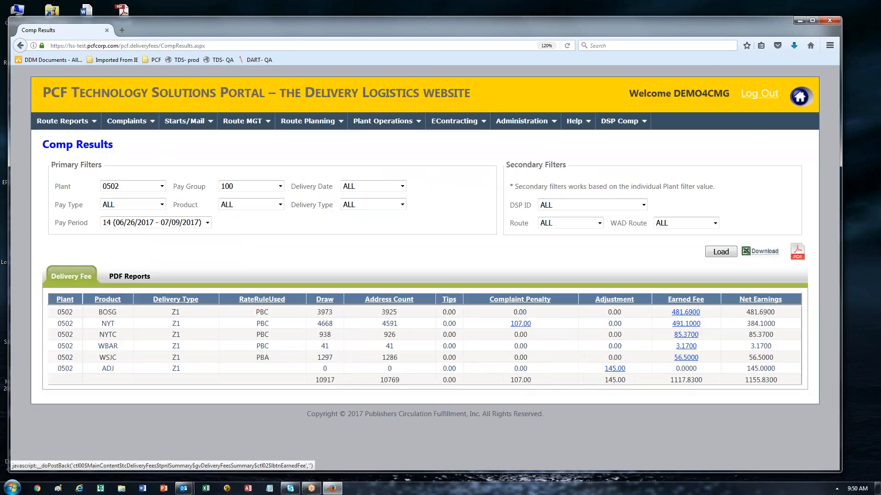
left_click(687, 312)
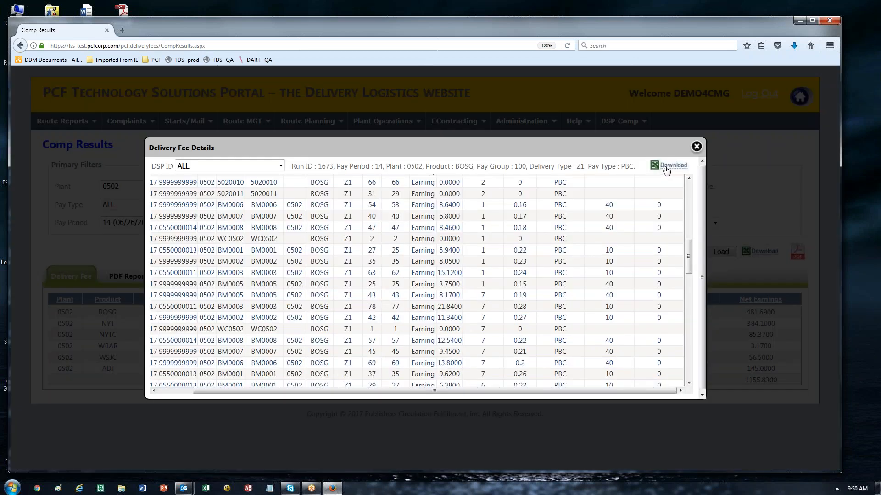
left_click(697, 146)
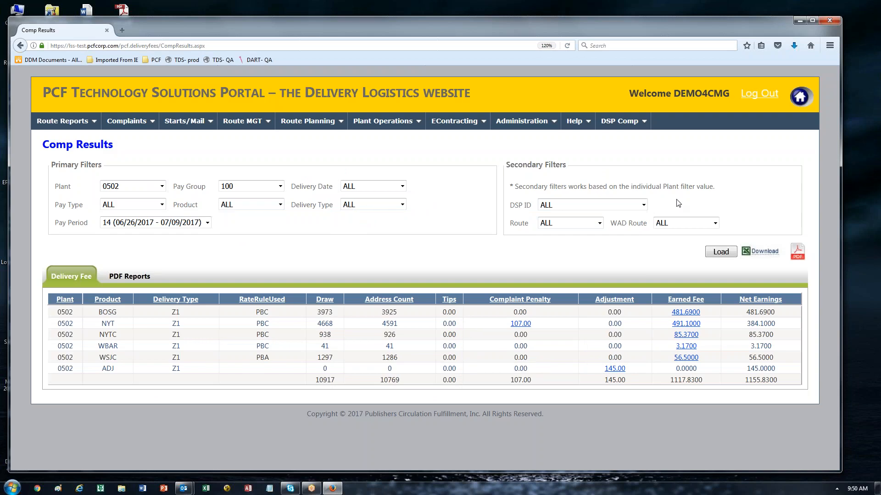
Step: Open NYT's complaint penalty details and review the first row's route, client account, complaint date, reason code and penalty
left_click(521, 324)
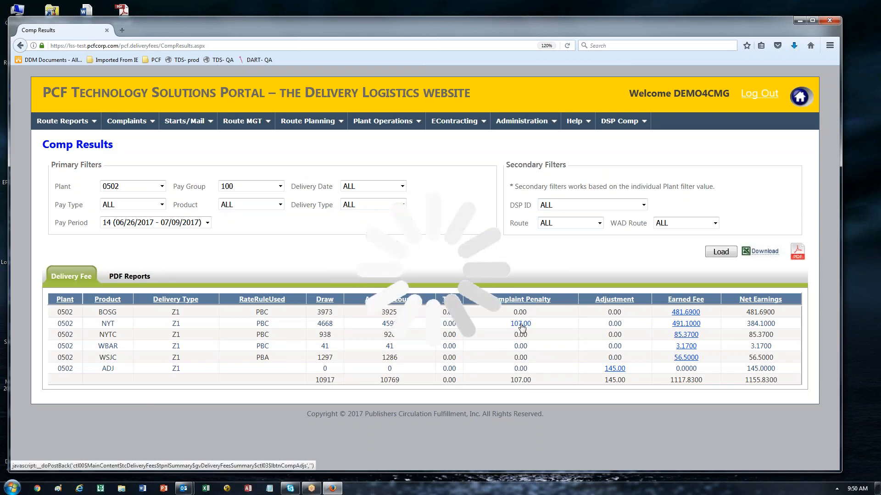
scroll(323, 253, "up", 10)
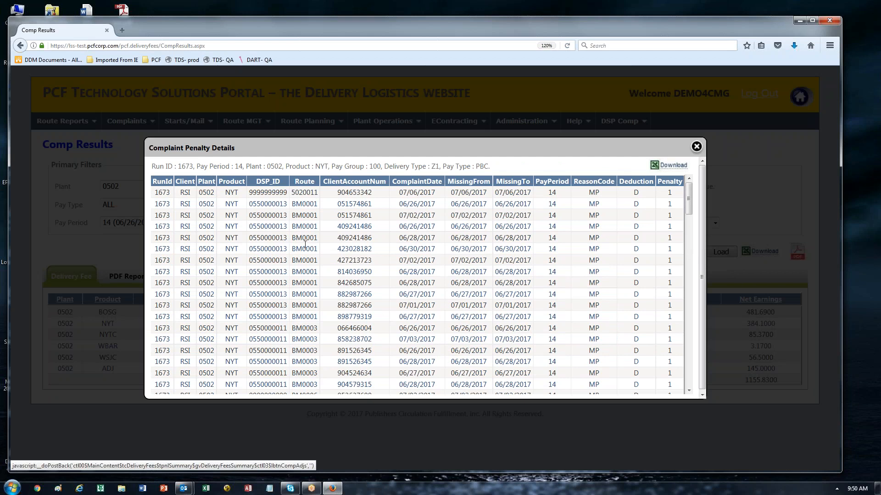
left_click_drag(295, 195, 428, 191)
left_click(591, 207)
double_click(668, 193)
Step: Relate the first row's complaint date and penalty to its route and DSP ID, and close the complaint penalty details
left_click_drag(399, 193, 435, 193)
left_click_drag(399, 193, 428, 193)
double_click(668, 194)
left_click_drag(295, 194, 315, 194)
left_click_drag(249, 195, 285, 196)
left_click(696, 146)
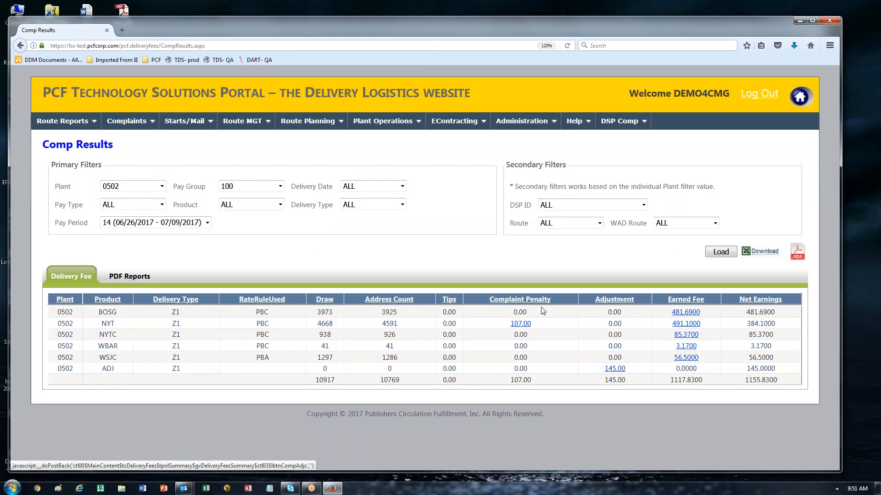
Step: Open the adjustment details for product ADJ, check their header line, and close them
left_click(615, 369)
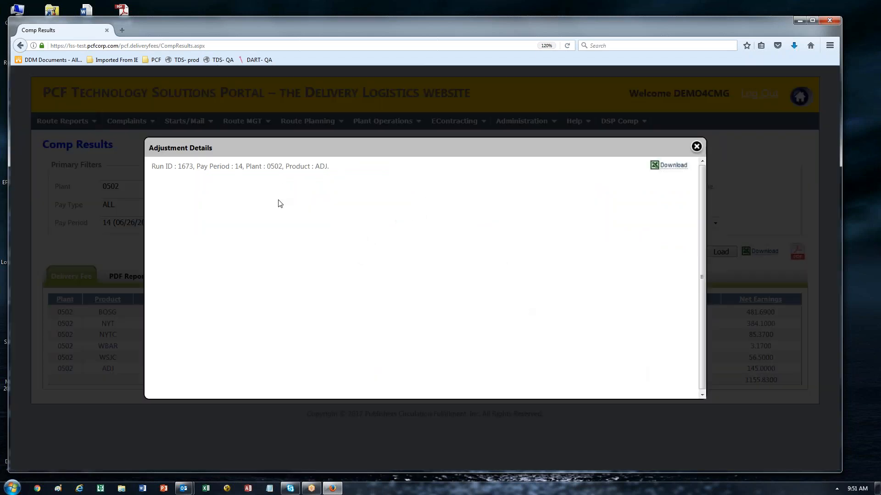
triple_click(511, 163)
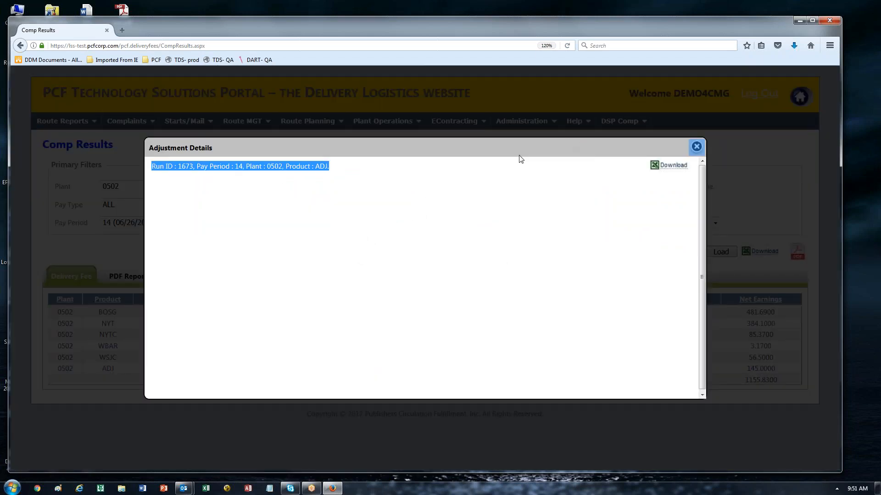
left_click(696, 148)
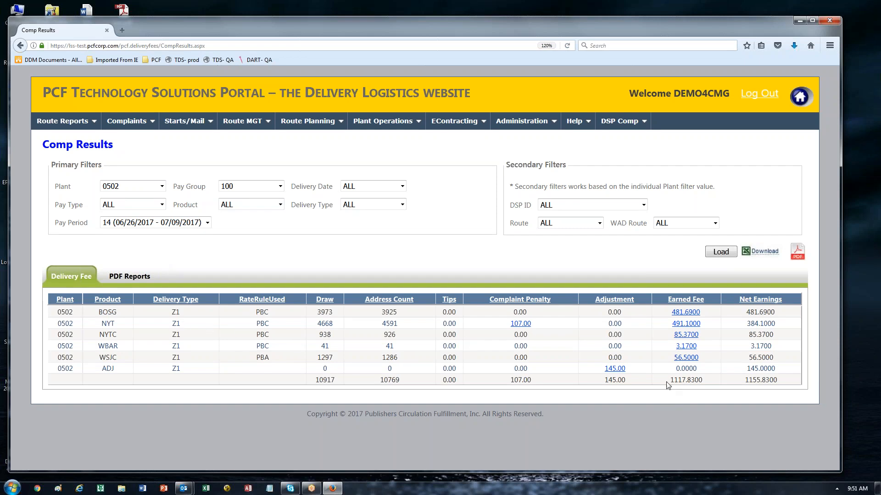
Step: Review the earned fee, net earnings and draw totals for the pay period
left_click_drag(669, 381, 795, 386)
double_click(322, 381)
left_click(428, 227)
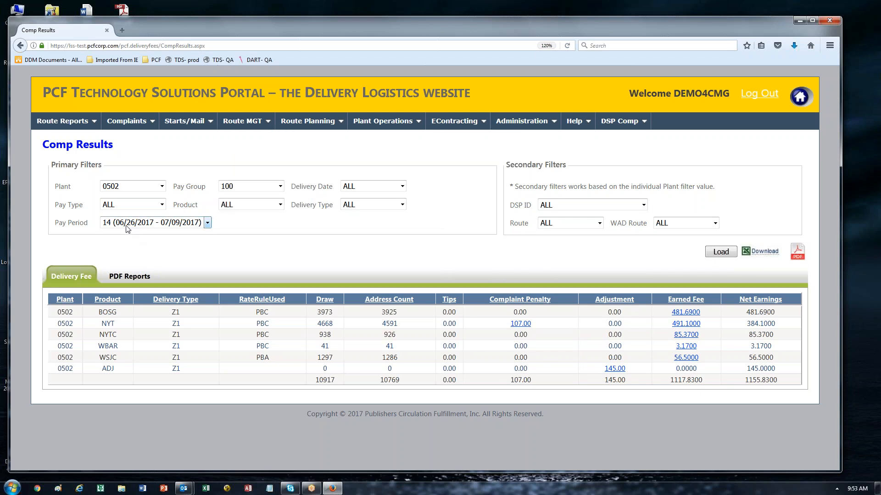
Step: Re-run the delivery fee calculation for pay group 100, pay period 17, with the comment "test"
mouse_move(620, 122)
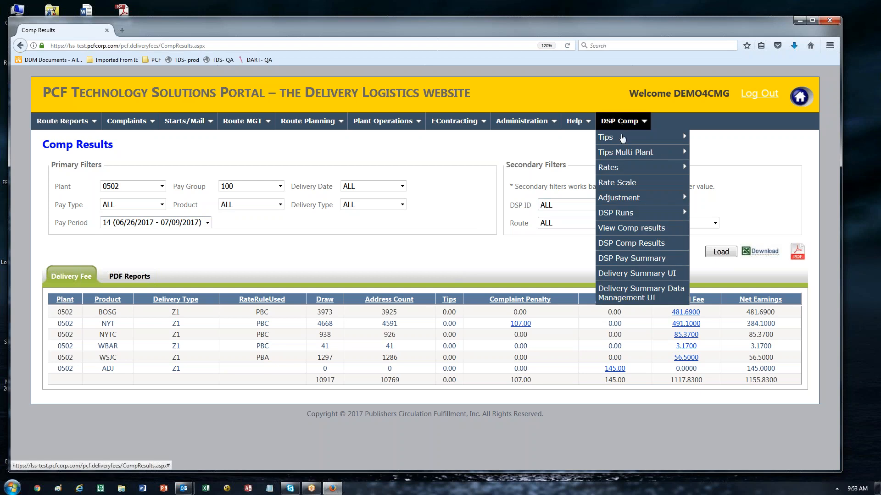
mouse_move(644, 214)
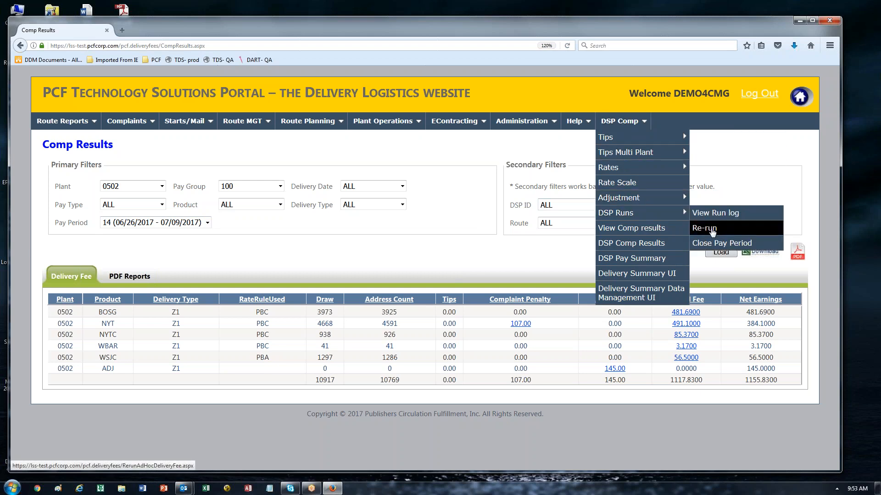
left_click(712, 230)
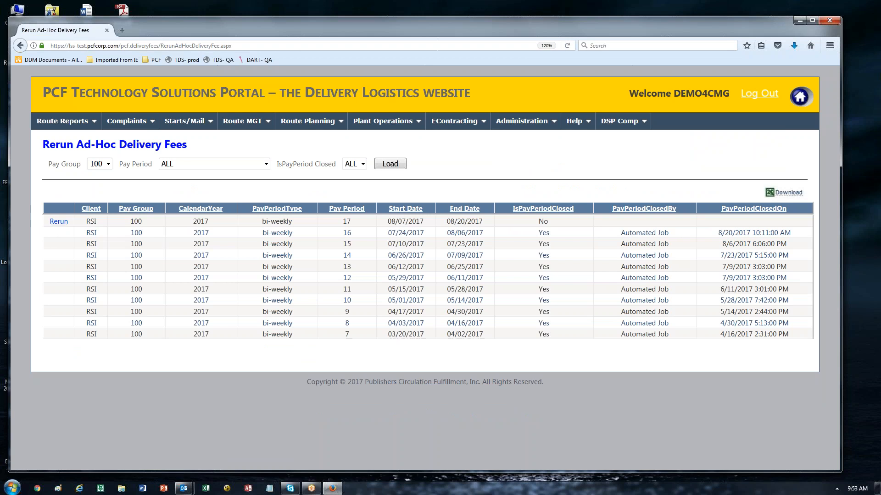
left_click(59, 223)
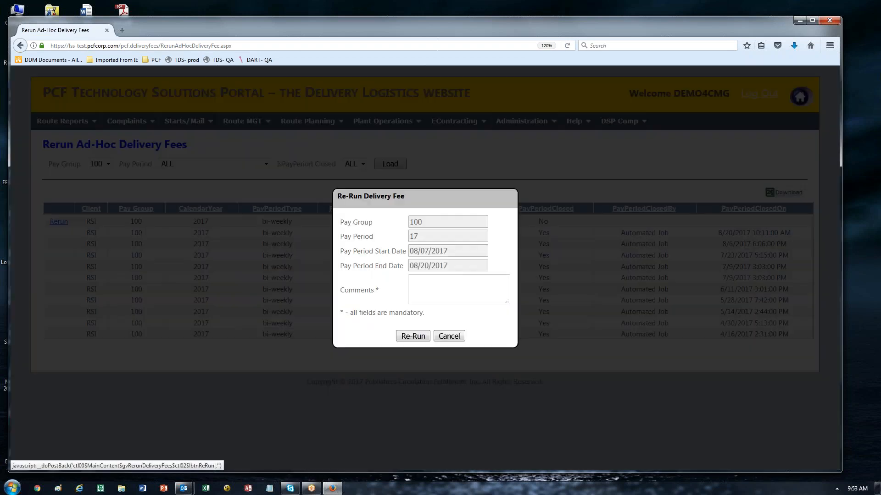
left_click(432, 288)
type("test")
left_click(413, 338)
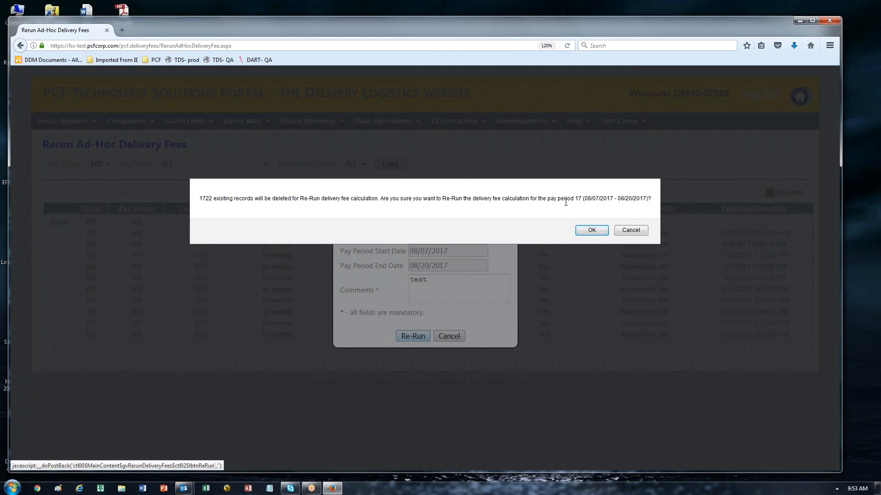
left_click(589, 230)
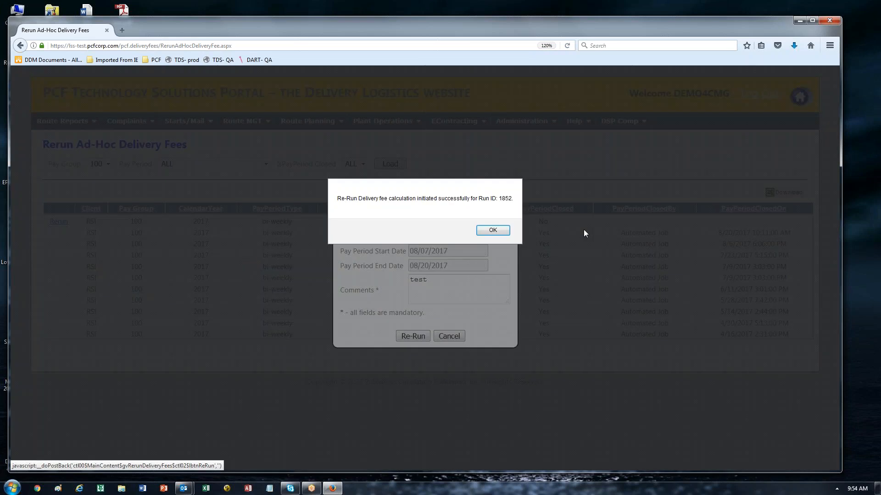
left_click(493, 232)
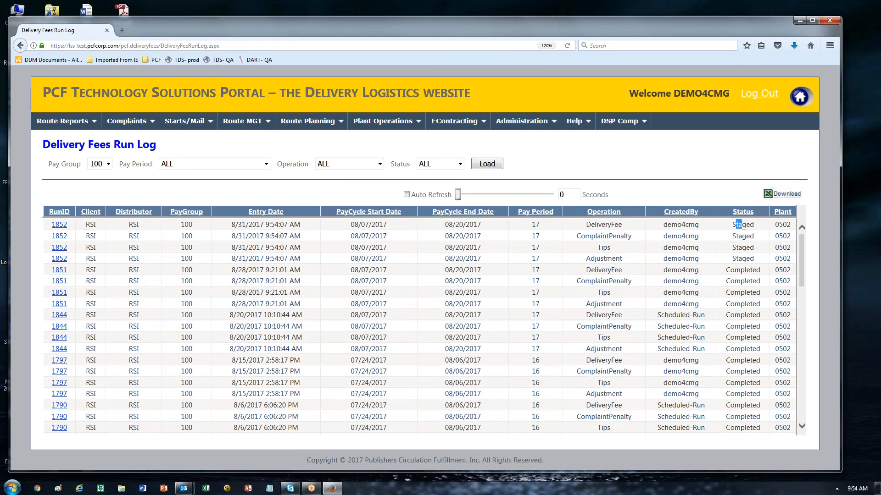
Step: Auto-refresh the delivery fees run log every 10 seconds and monitor the status of the newest run's operations
left_click_drag(732, 236, 746, 236)
left_click(577, 195)
type("10")
left_click(406, 194)
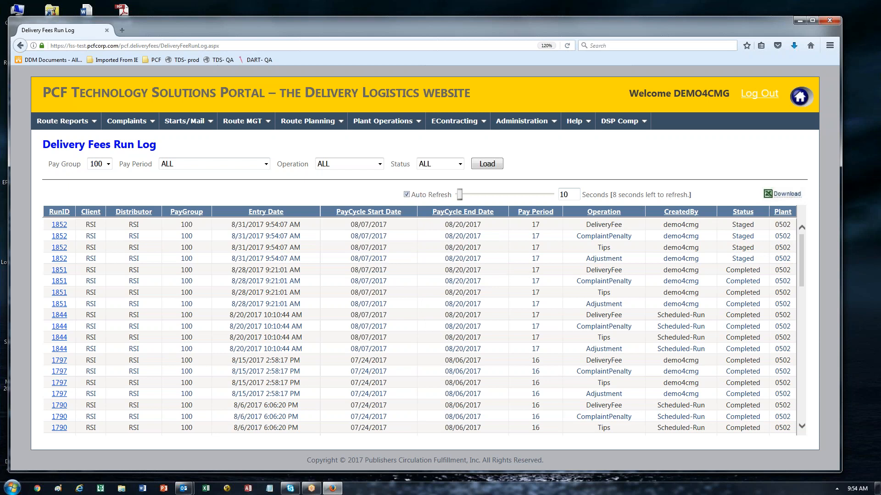
left_click_drag(733, 225, 750, 259)
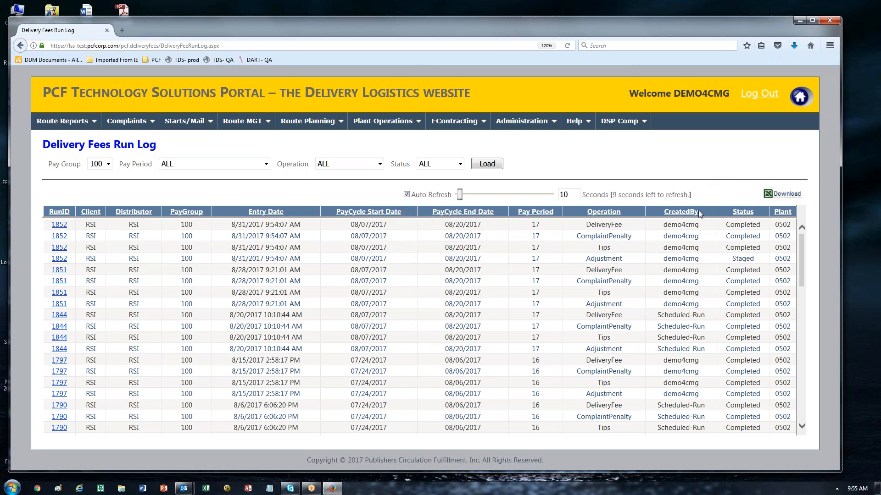
double_click(733, 259)
Step: Close pay period 17 (08/07/2017 - 08/20/2017) and check who closed it and when
mouse_move(617, 122)
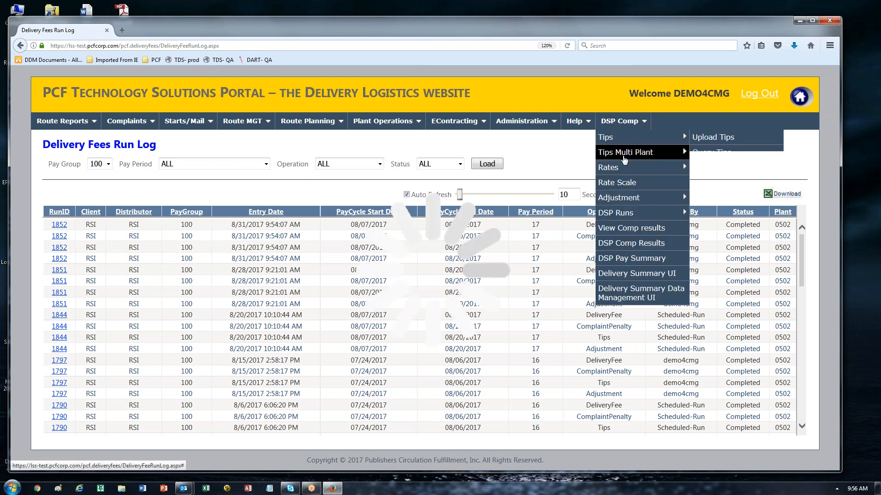
mouse_move(620, 207)
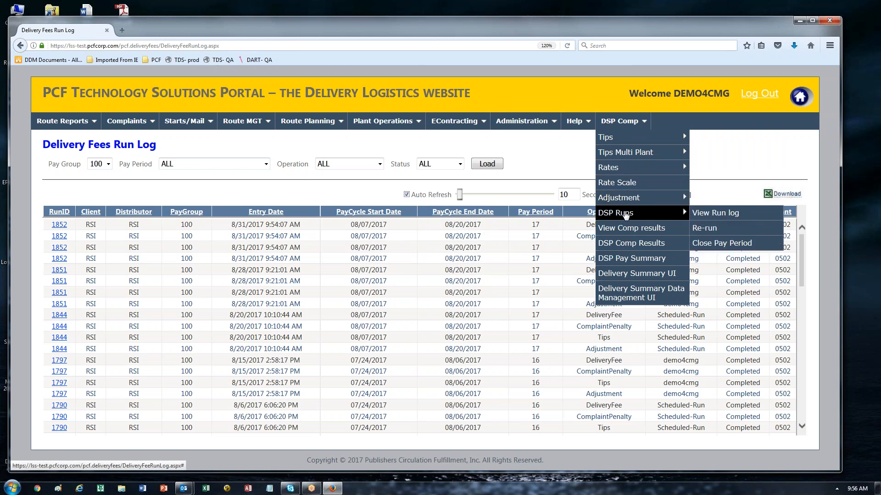
left_click(726, 247)
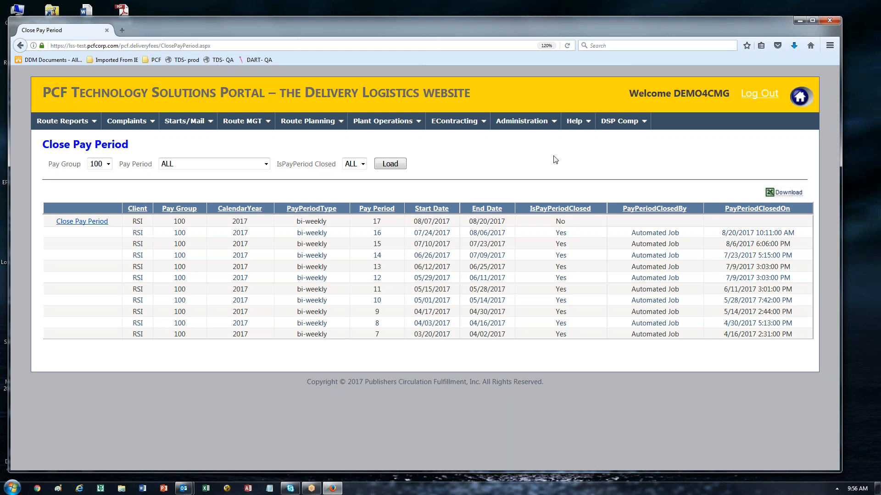
left_click(78, 222)
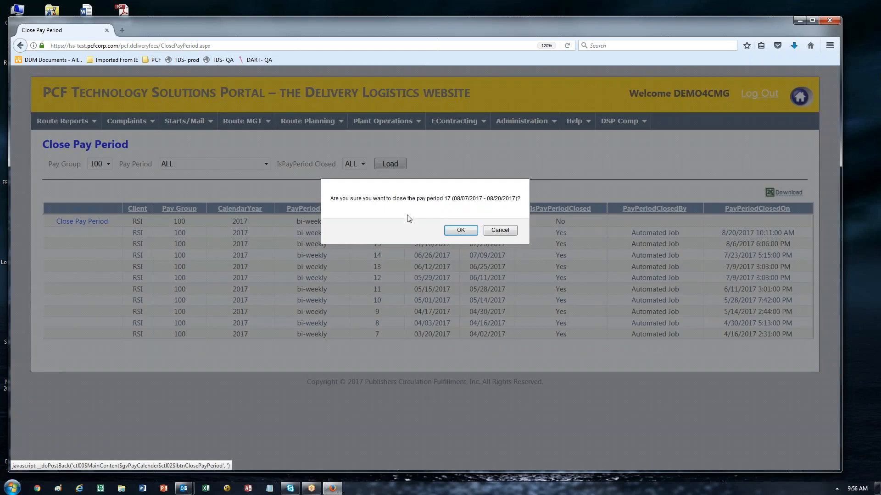
left_click(461, 230)
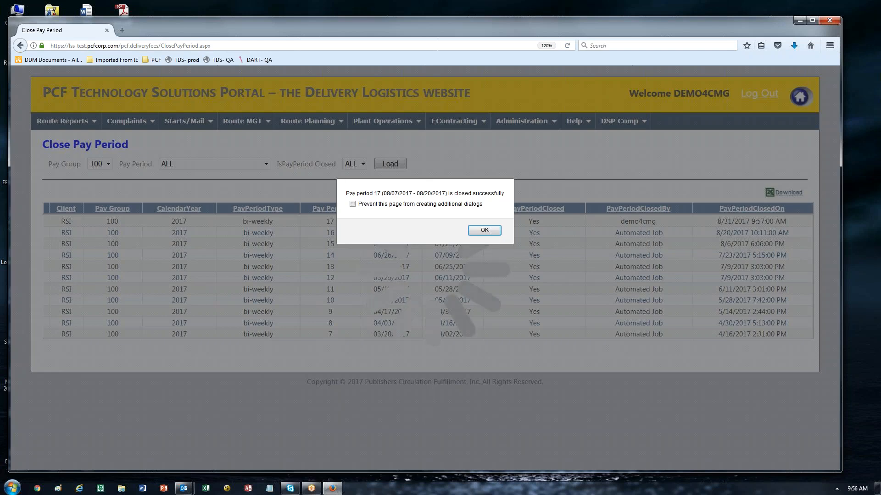
left_click(484, 229)
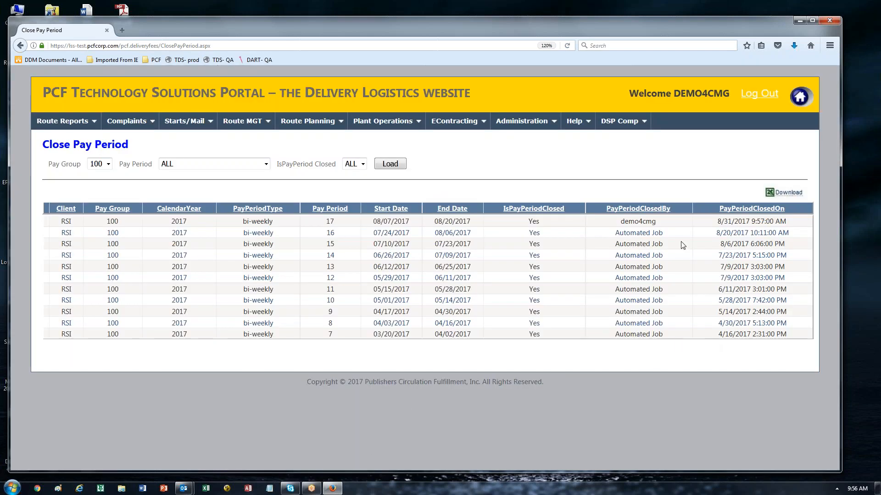
left_click_drag(617, 224, 657, 223)
left_click_drag(721, 222, 787, 223)
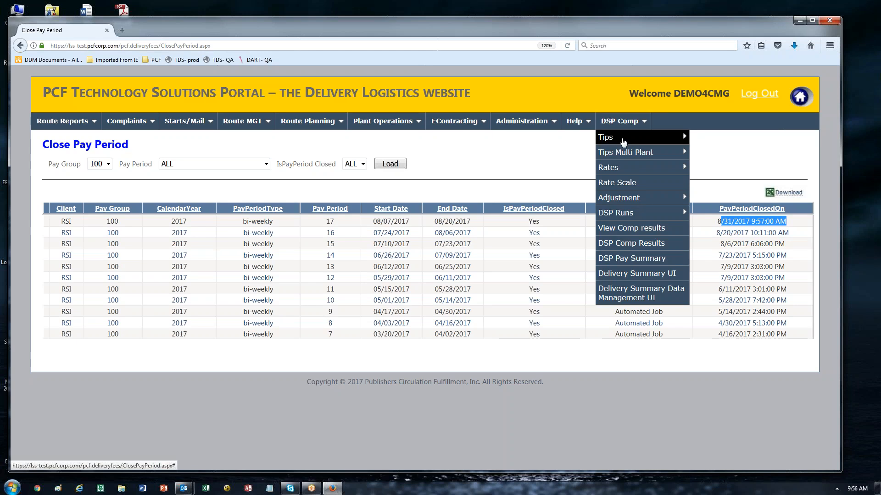
Step: Check in the ad-hoc delivery fee rerun list whether pay period 17 can be rerun, and review its start and end dates
mouse_move(617, 213)
left_click(707, 227)
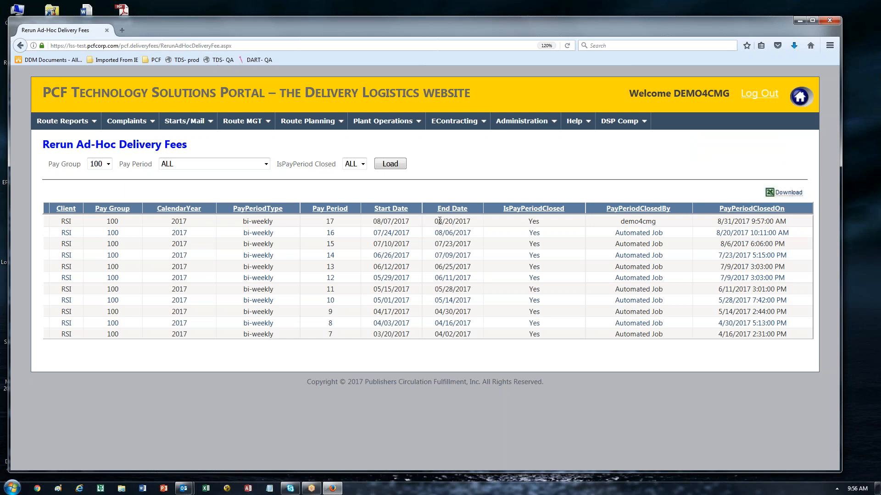
left_click_drag(373, 221, 470, 221)
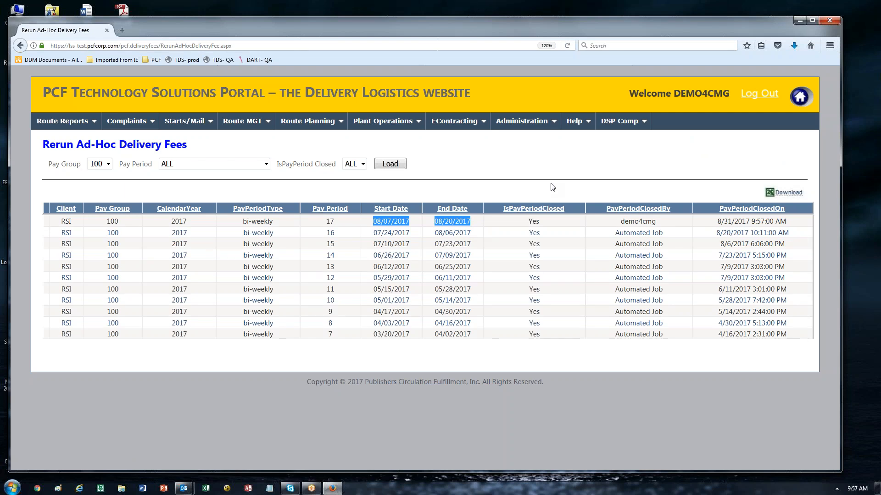
Step: Load the Comp Results for plant 0502 and pay period 14 (06/26/2017 - 07/09/2017)
mouse_move(619, 121)
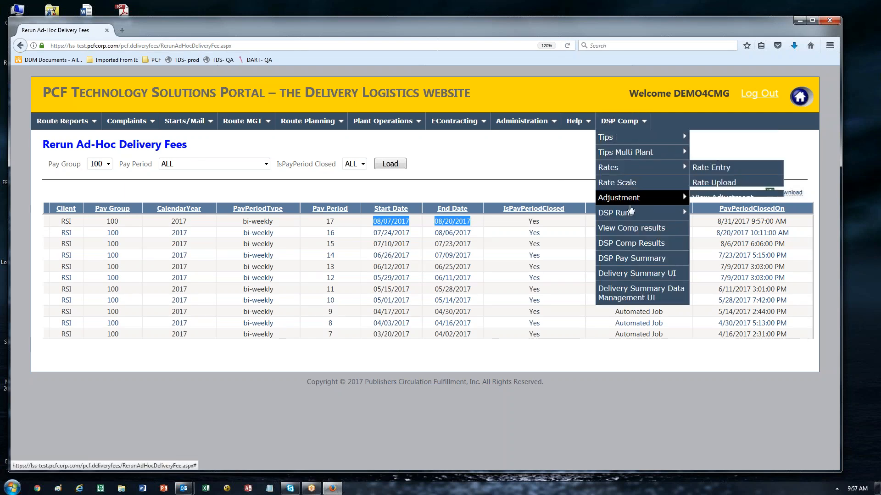
left_click(633, 229)
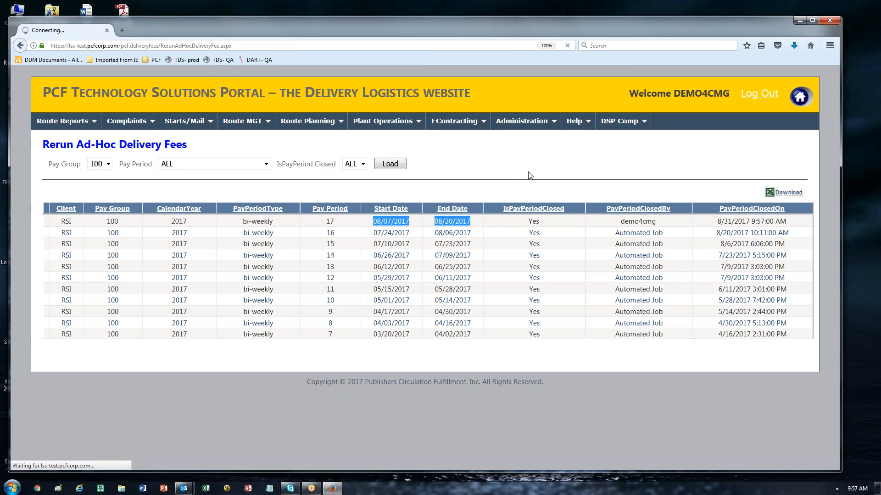
left_click(164, 187)
left_click(133, 211)
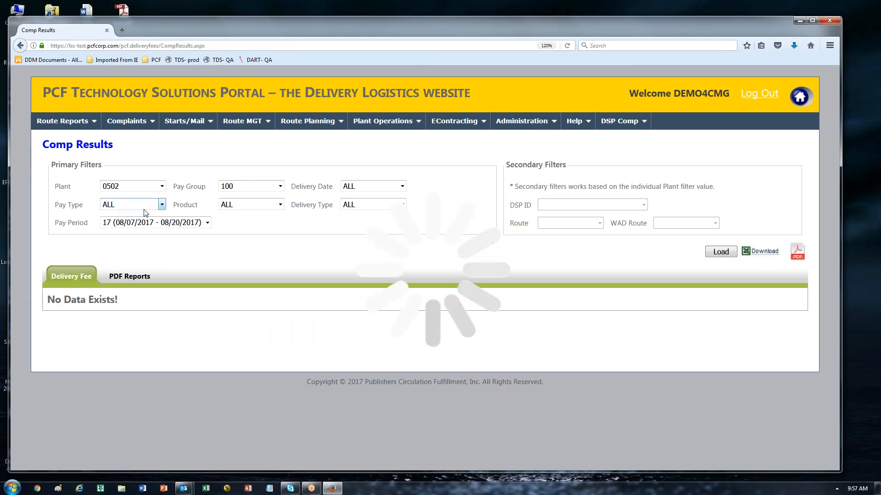
left_click(207, 223)
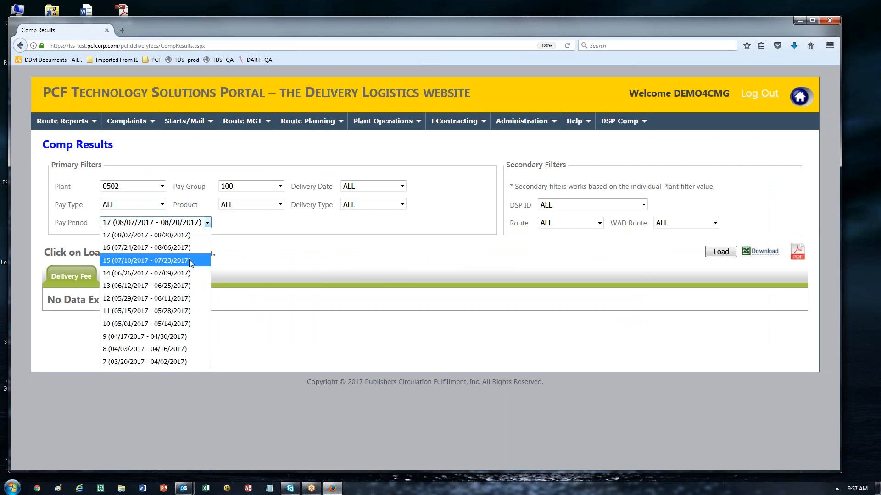
left_click(185, 274)
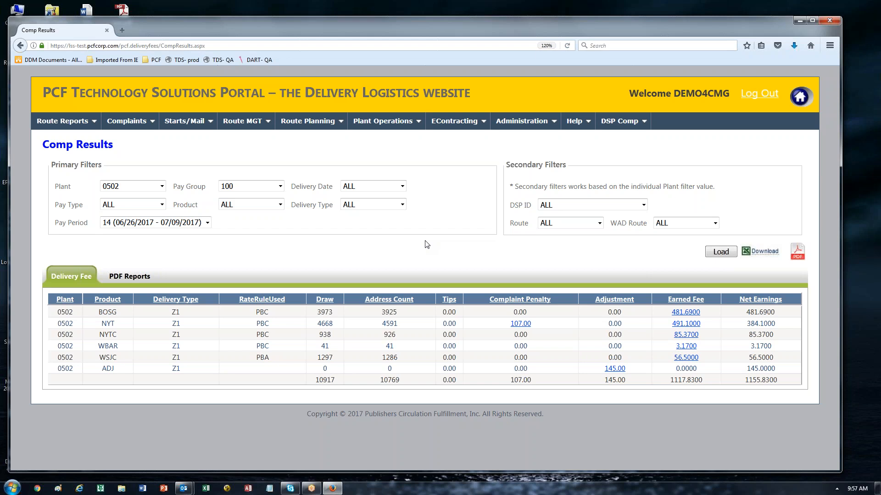
Step: Open the DSP Pay Summary page
left_click(624, 122)
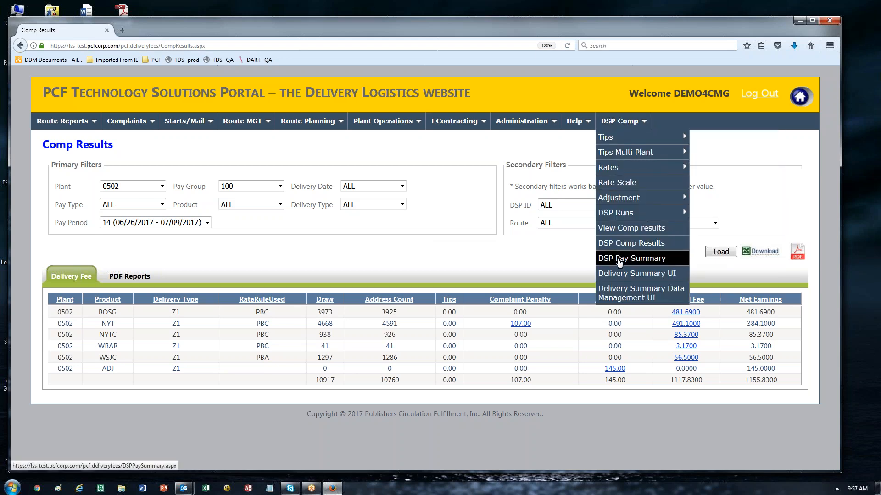
left_click(619, 259)
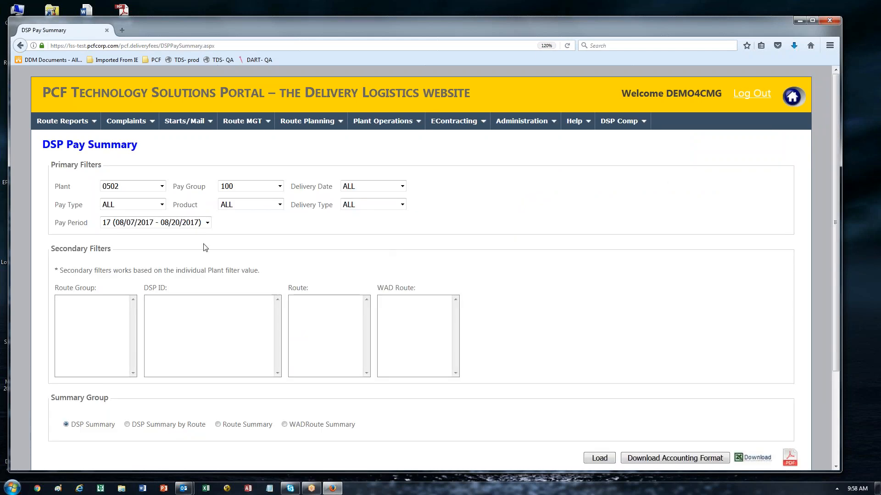
Step: Load the DSP Summary for plant 0502 and pay period 14 (06/26/2017 - 07/09/2017)
left_click(207, 223)
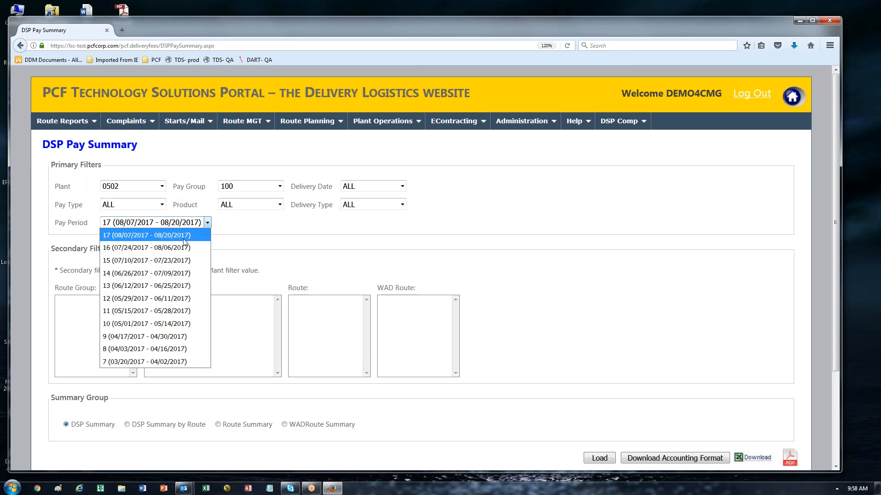
left_click(149, 273)
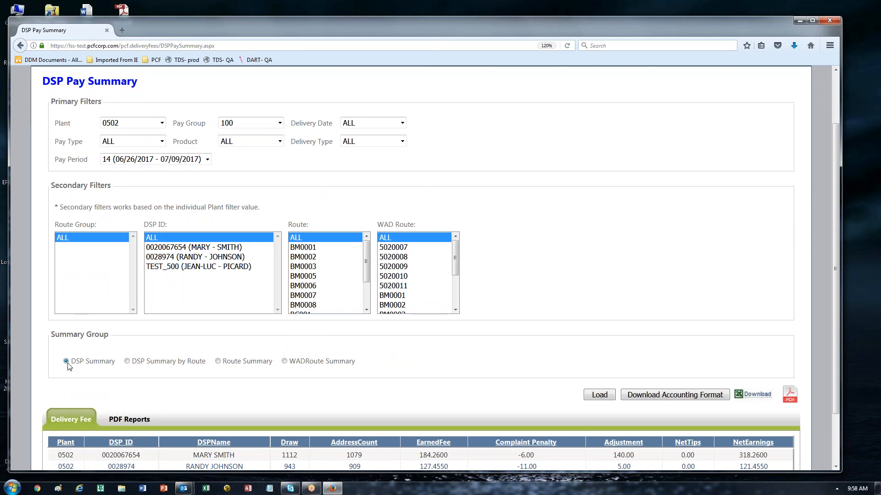
scroll(93, 366, "down", 3)
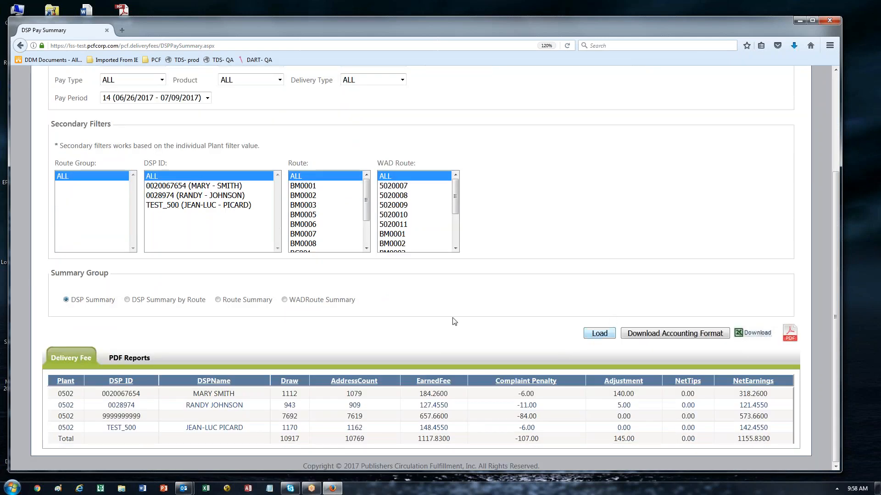
left_click(600, 334)
Step: Review the DSP ID, DSP name and net earnings in the first row of the Delivery Fee table
double_click(118, 398)
left_click(193, 398)
left_click_drag(192, 398, 233, 395)
double_click(739, 395)
Step: Download the pay summary as DSPPaySummaryDetails.xls and open it in Excel, accepting the file format mismatch
left_click(751, 334)
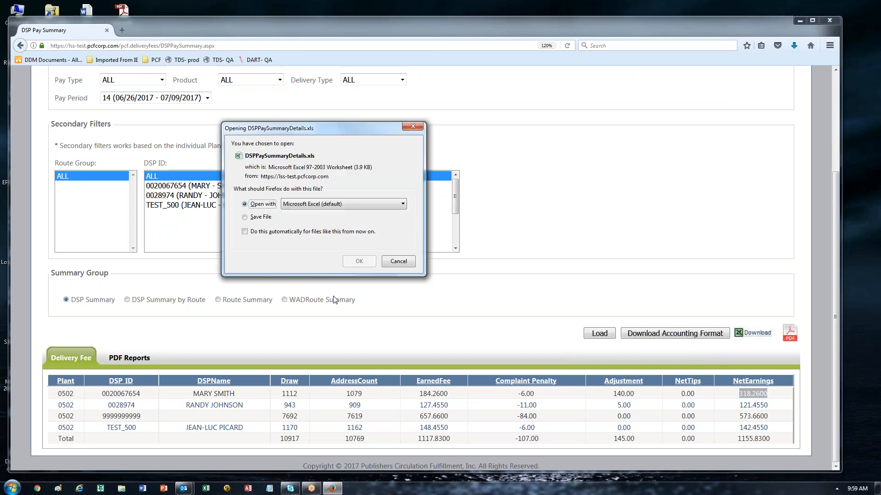
left_click(357, 264)
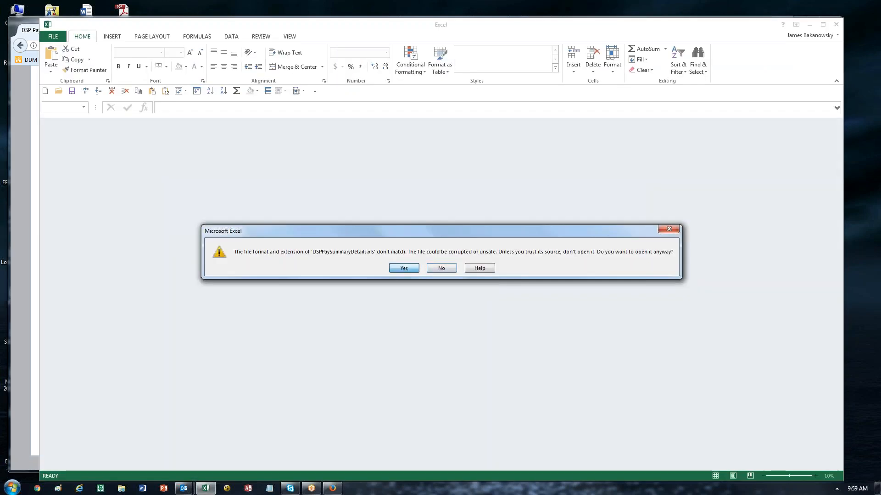
left_click(403, 268)
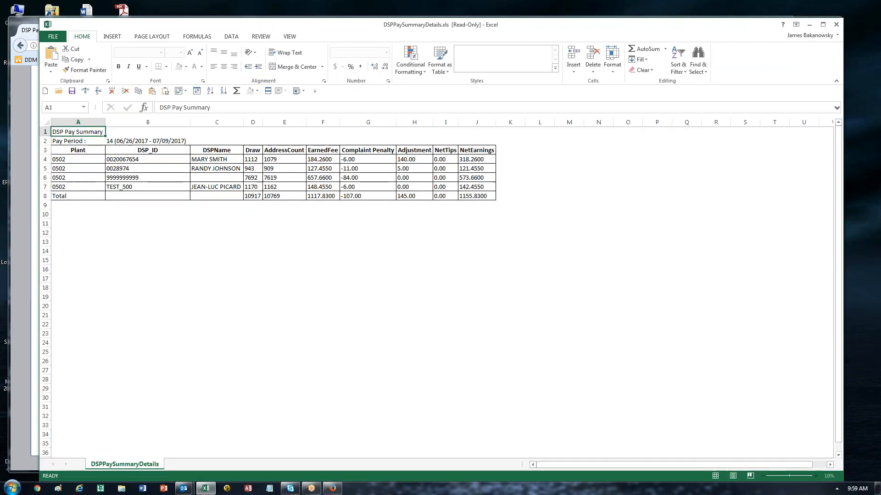
left_click(126, 233)
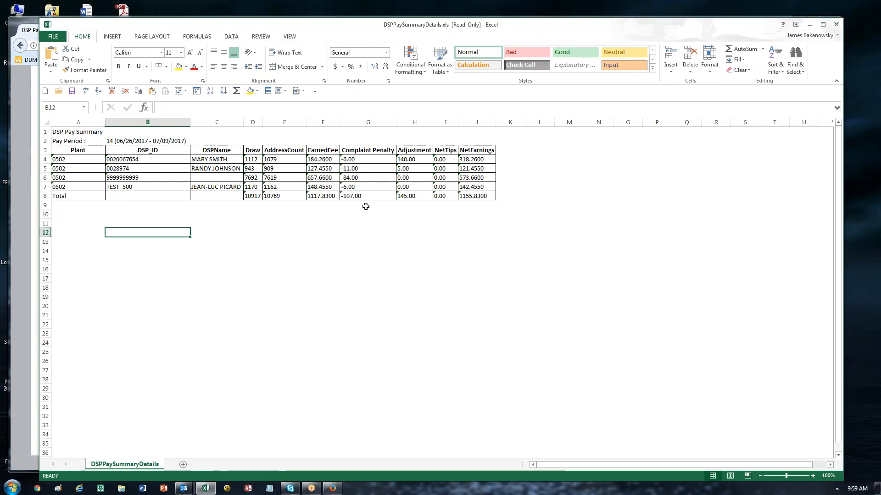
Step: Review the file types available for saving the workbook to the Desktop, and return to the sheet without saving
left_click(52, 40)
left_click(61, 128)
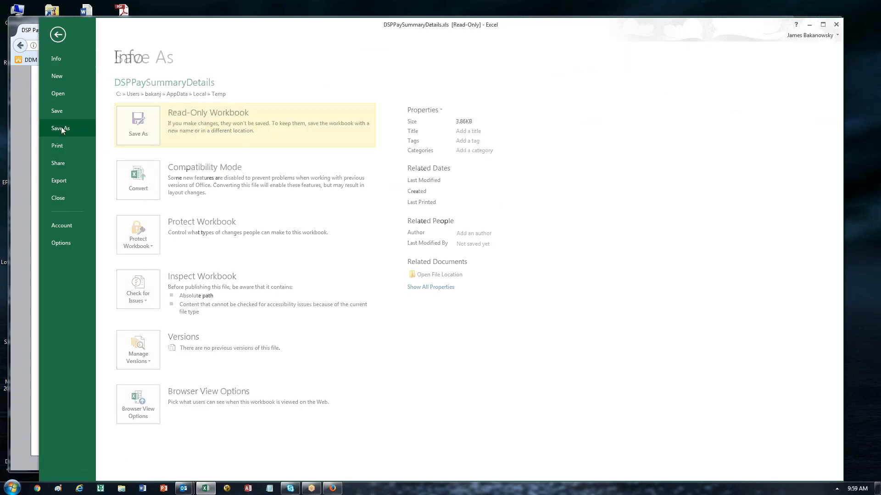
left_click(163, 199)
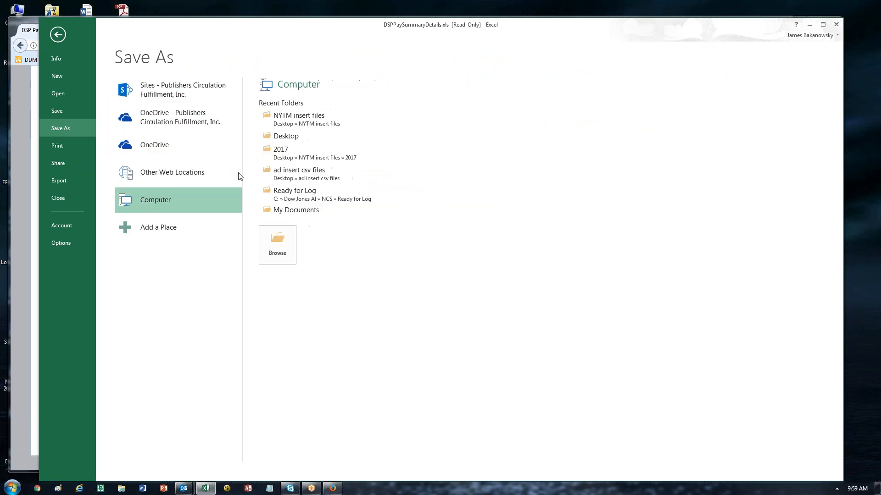
left_click(343, 137)
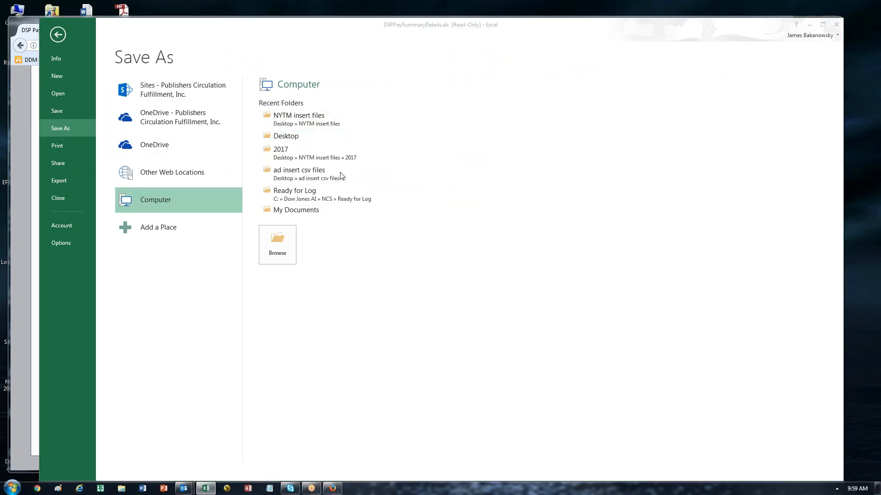
left_click(129, 252)
scroll(130, 275, "up", 3)
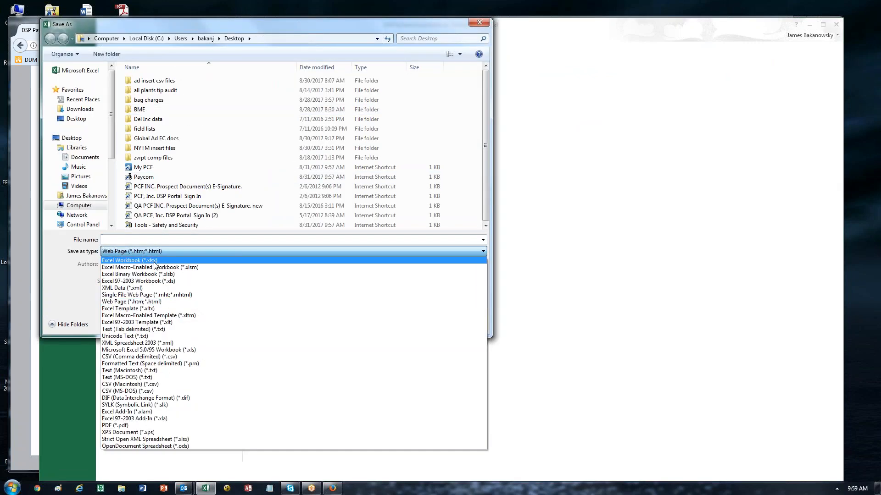
left_click(152, 261)
left_click(151, 253)
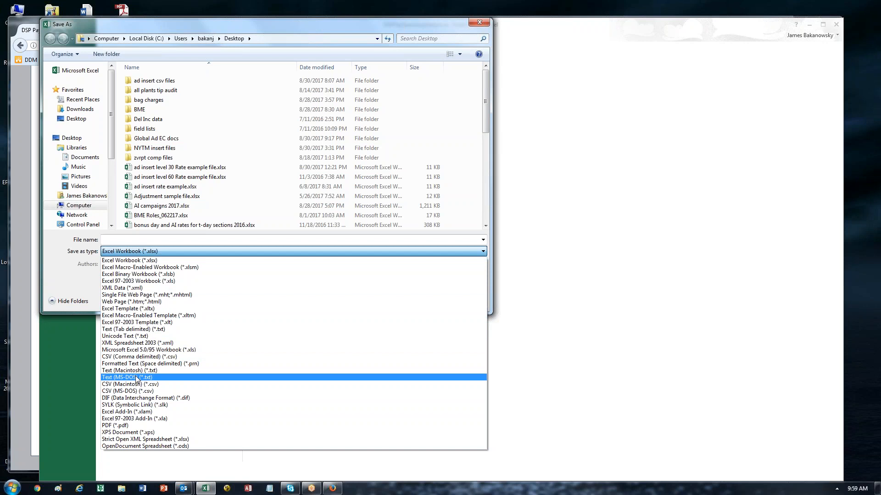
left_click(664, 22)
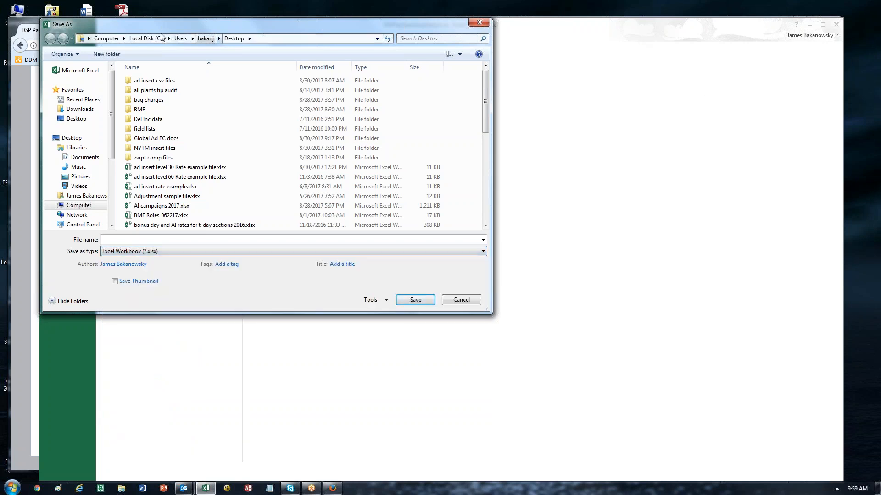
left_click_drag(187, 24, 188, 41)
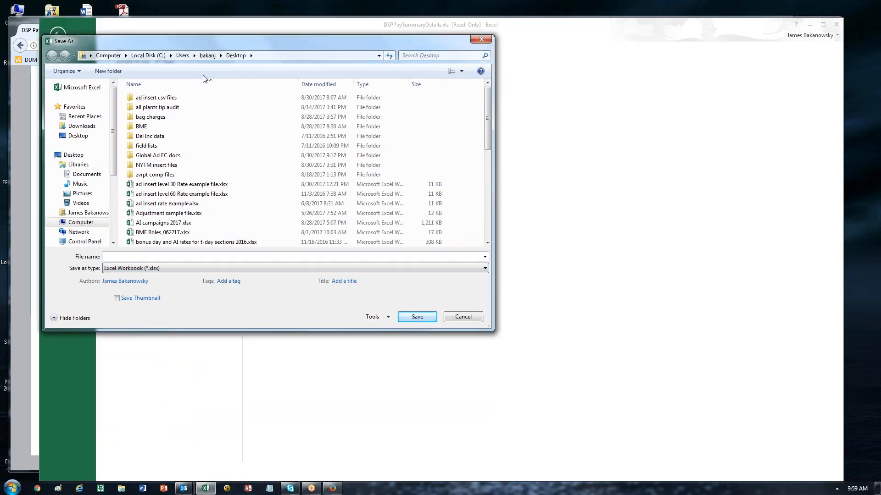
left_click(462, 317)
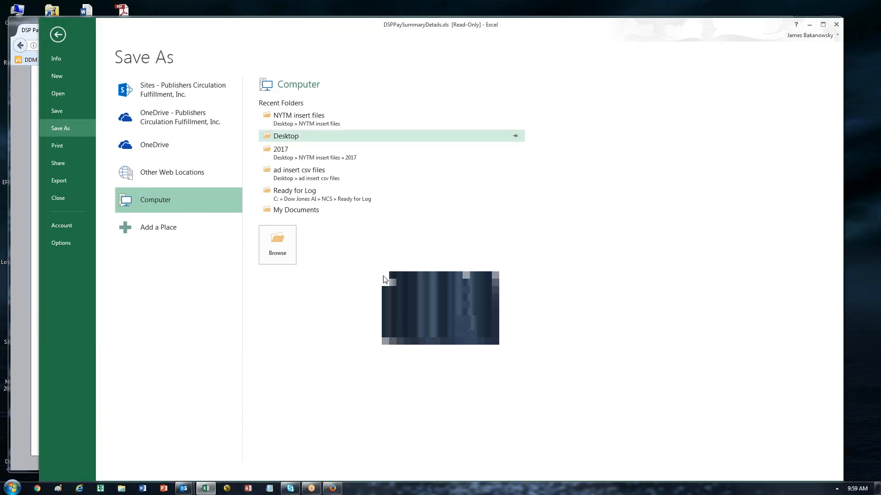
left_click(58, 34)
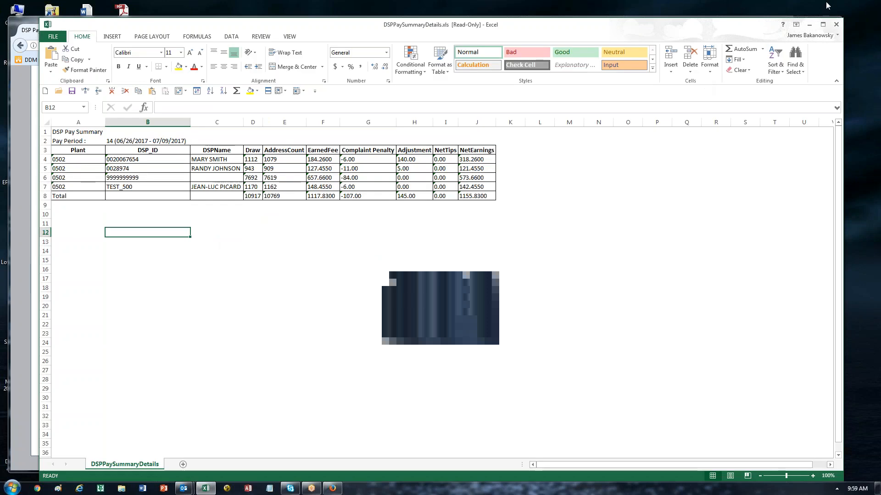
Step: Delete the Draw through NetTips columns, the Plant column and the two title rows above the table header
left_click(309, 267)
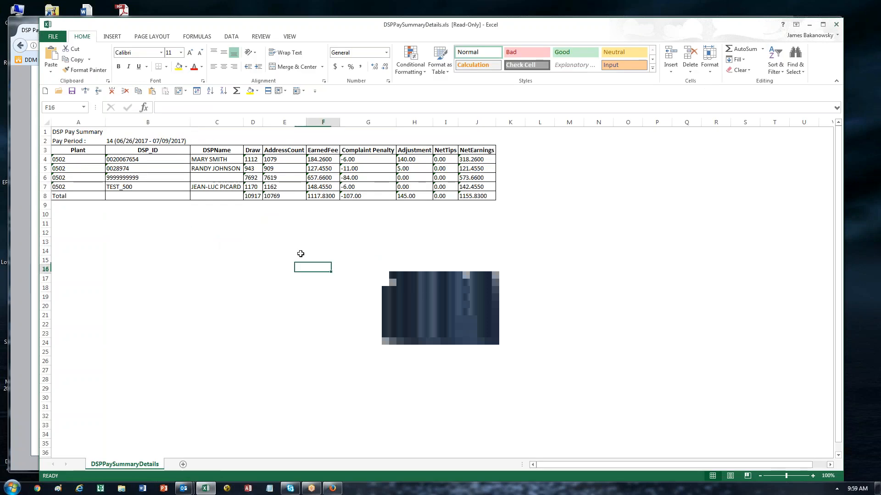
left_click_drag(253, 123, 446, 138)
left_click(113, 91)
left_click(80, 122)
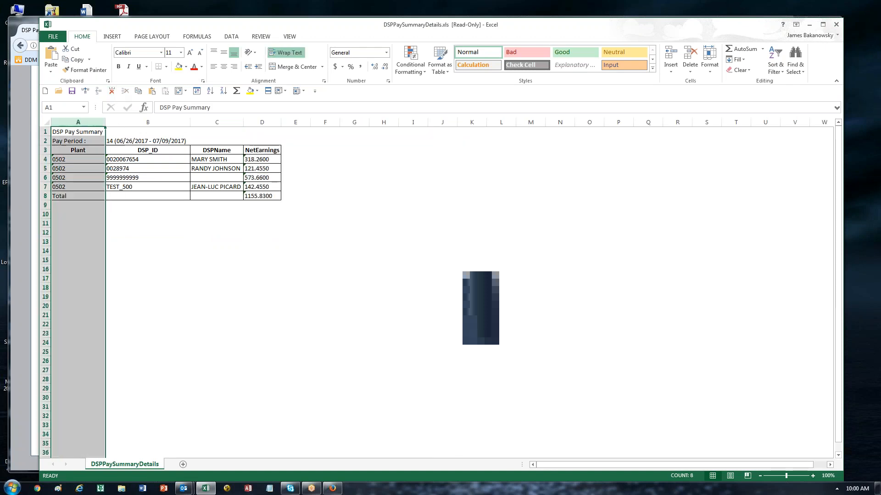
left_click(112, 91)
left_click_drag(92, 141, 94, 132)
left_click(126, 92)
Step: Review the DSP IDs, DSP names and net earnings in the reduced table
key("shift+Down")
key("shift+Down")
key("shift+Down")
key("shift+Down")
left_click_drag(164, 143, 169, 169)
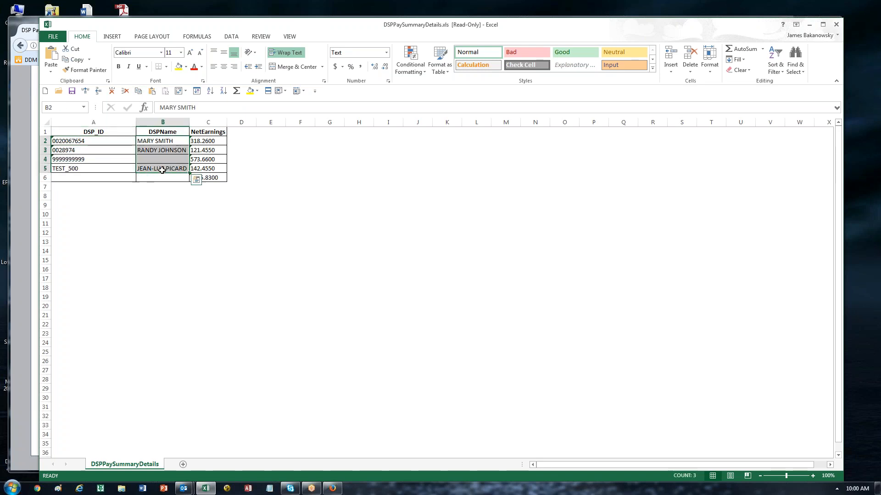
left_click_drag(207, 143, 207, 169)
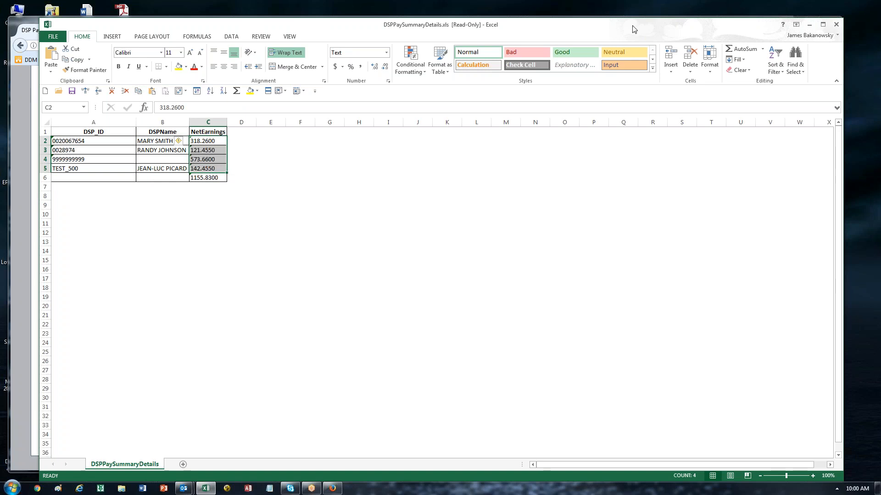
Step: Close DSPPaySummaryDetails.xls without saving the changes
left_click_drag(727, 33, 702, 81)
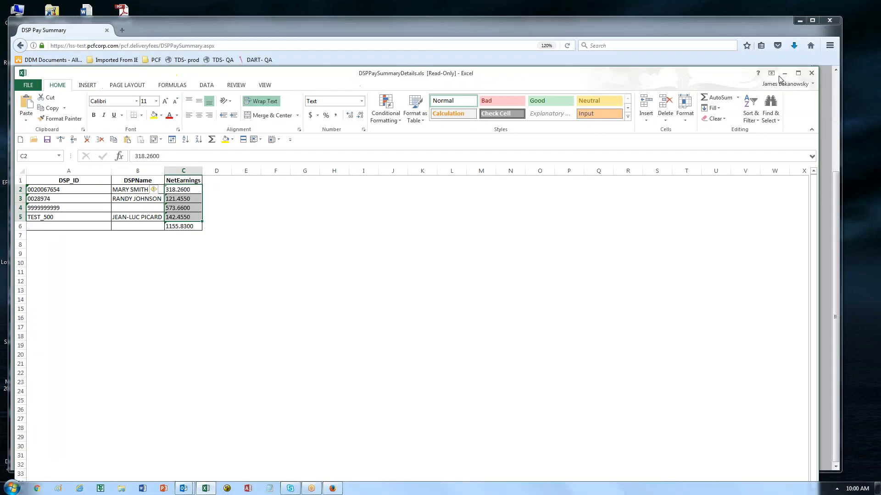
left_click(811, 73)
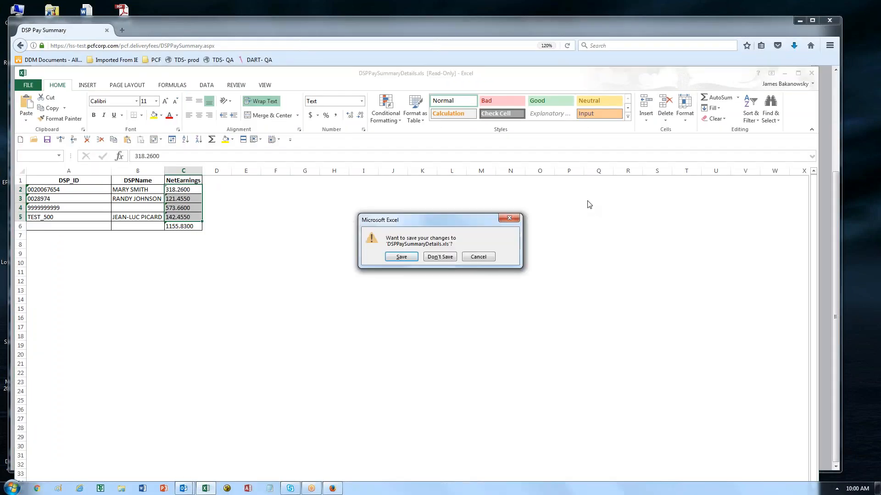
left_click(438, 257)
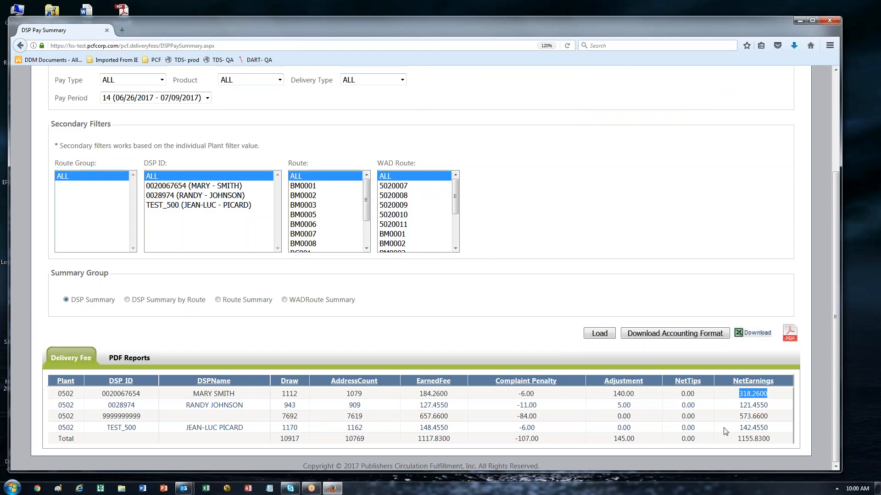
Step: Download the pay period's accounting format file from the DSP Pay Summary page and open it in Excel
left_click(666, 340)
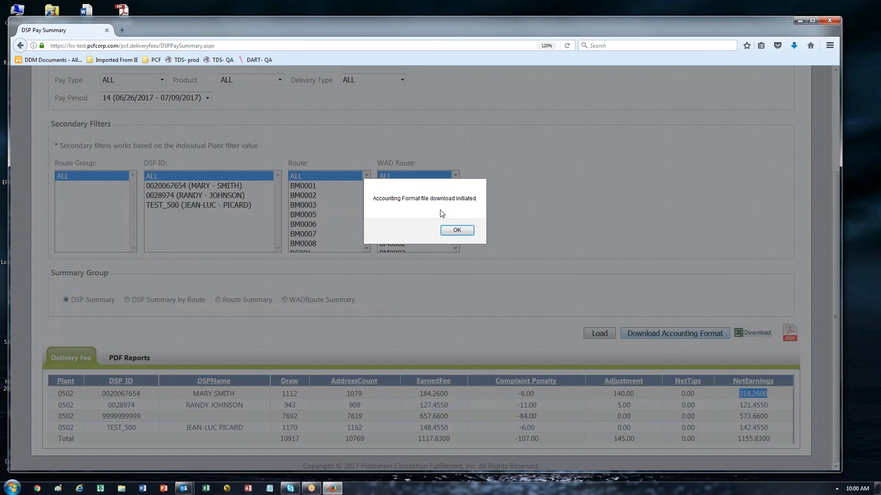
left_click(457, 230)
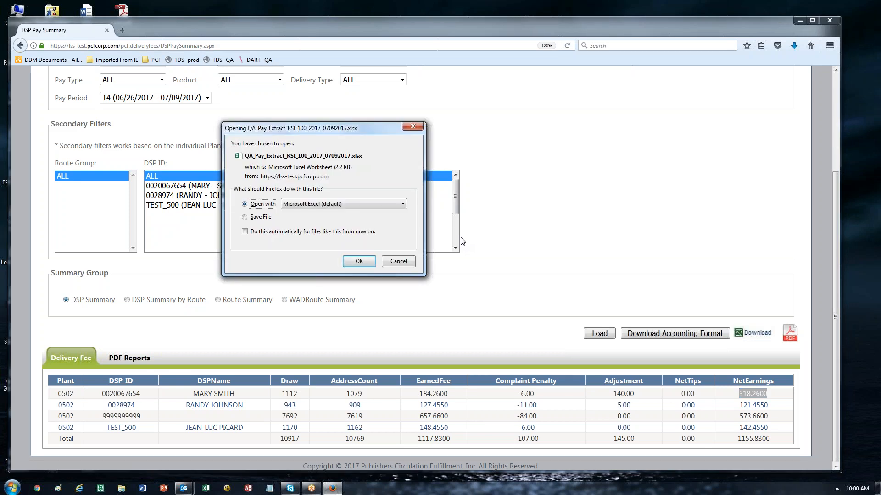
left_click(354, 262)
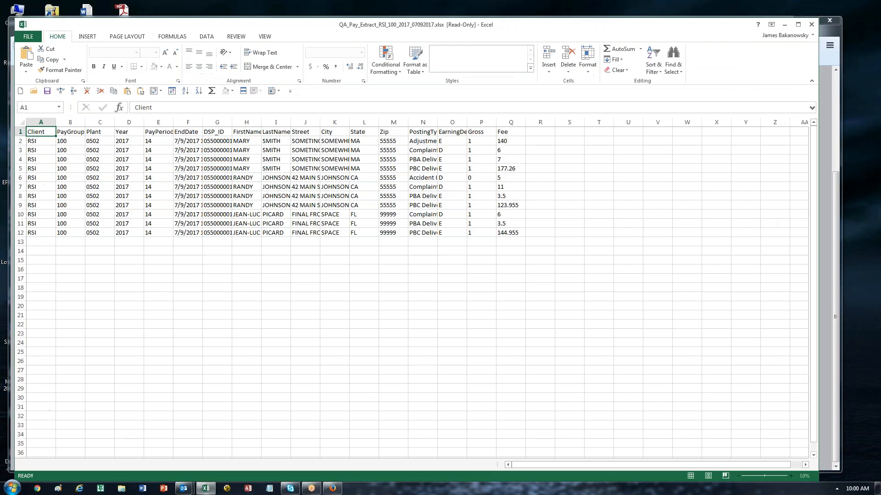
Step: Autofit all column widths of the QA_Pay_Extract sheet to their contents
left_click(20, 121)
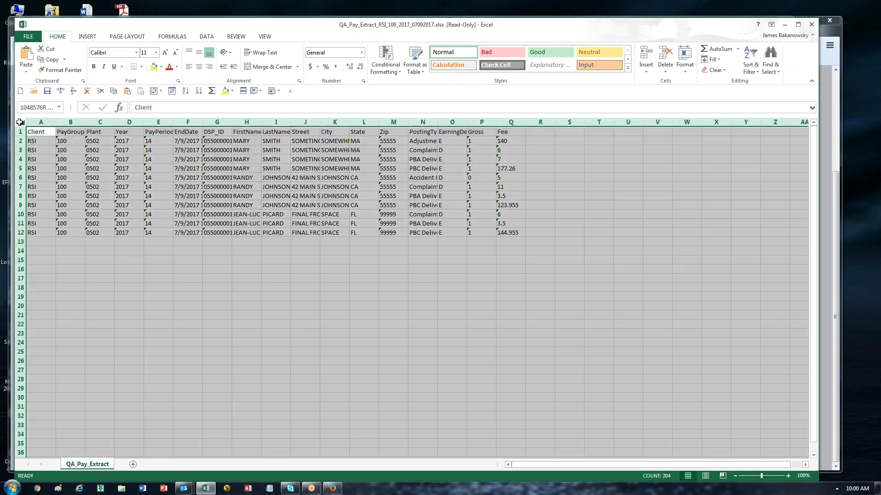
double_click(115, 122)
left_click(343, 340)
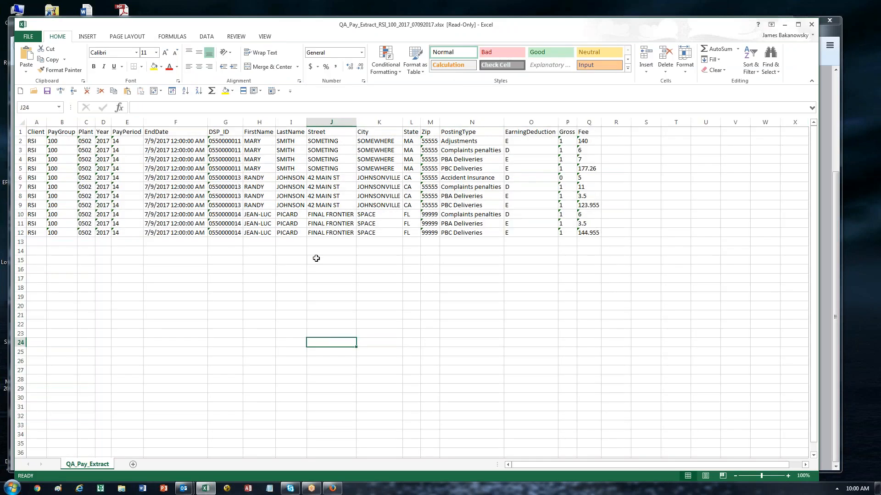
Step: Examine the first DSP's rows, checking the posting type, earning/deduction code and fee of the adjustments and complaint penalties
left_click_drag(261, 142, 262, 168)
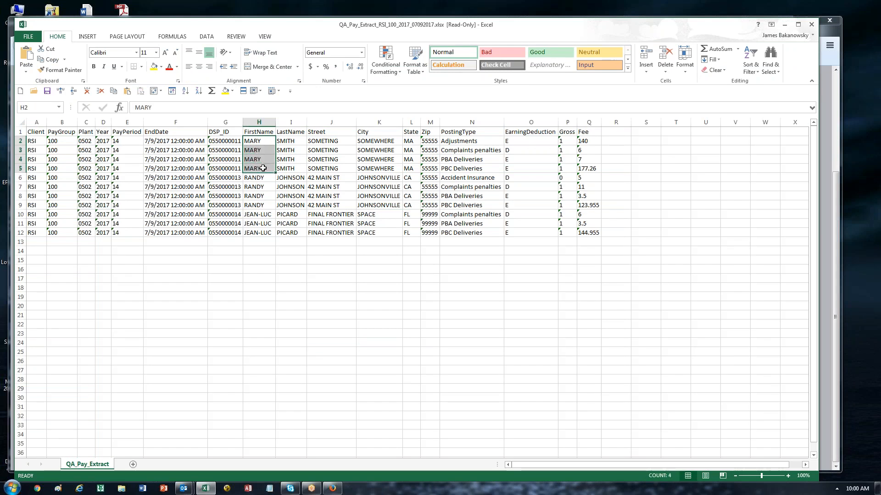
left_click(464, 142)
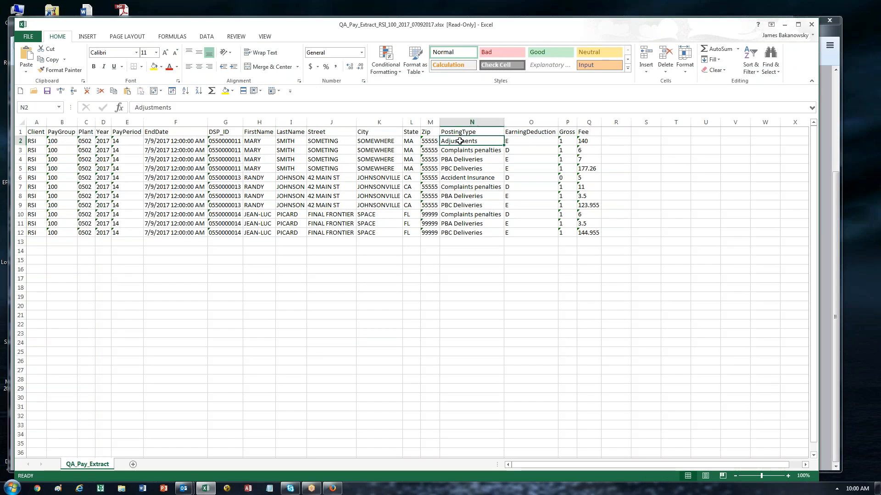
left_click(514, 141)
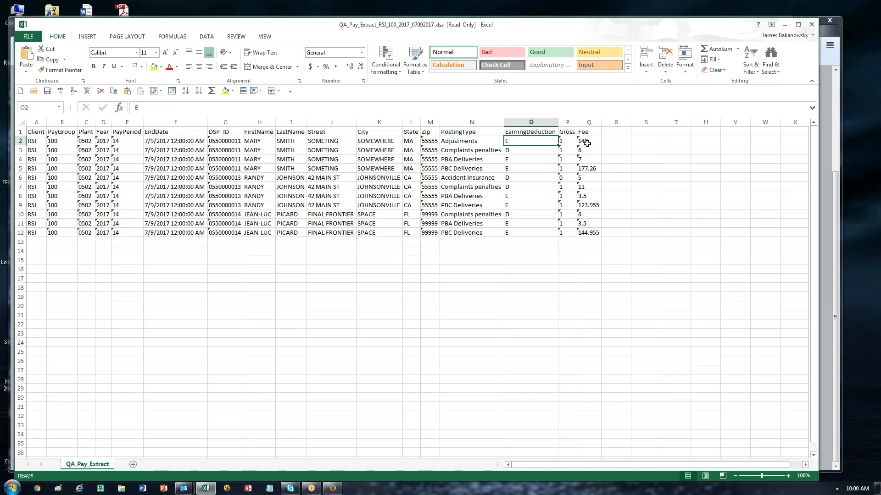
left_click(592, 145)
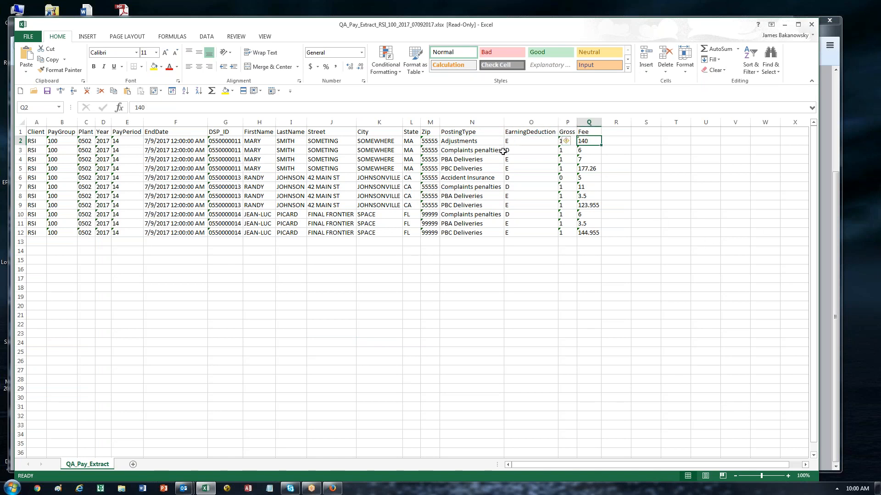
left_click_drag(466, 141, 528, 141)
left_click_drag(458, 149, 531, 151)
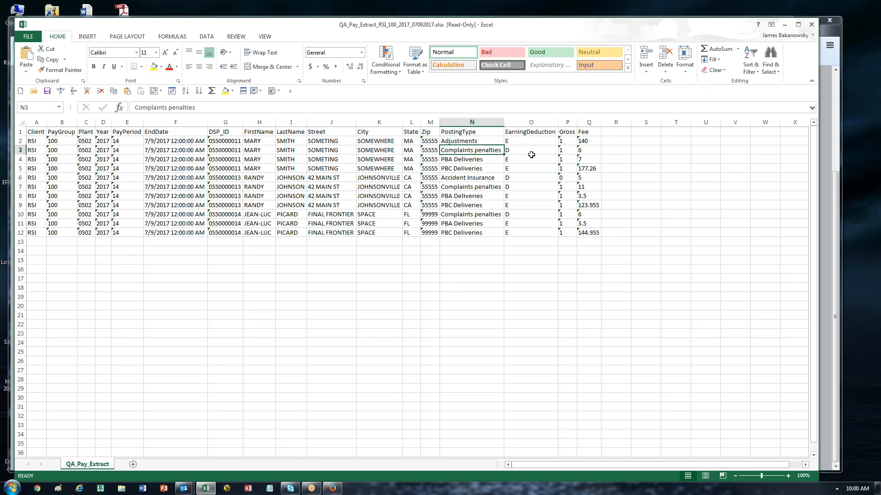
left_click(522, 153)
left_click(589, 152)
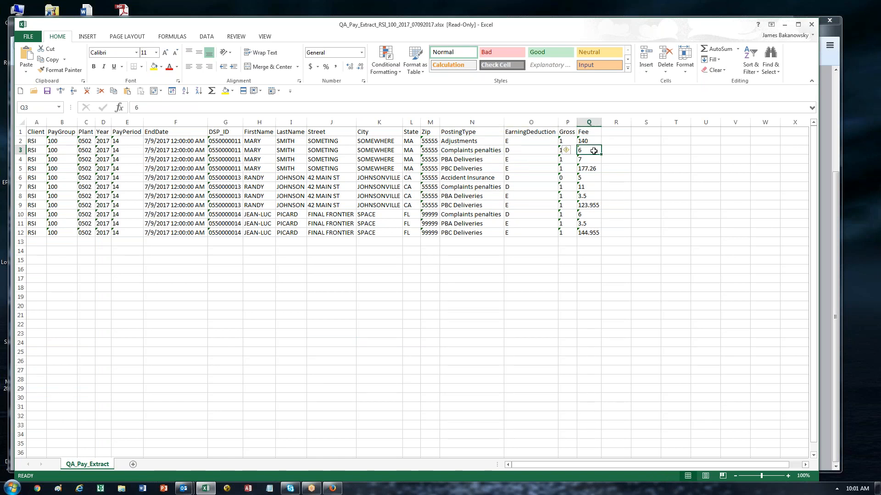
Step: Check the first DSP's PBA and PBC delivery fees and compare the earning/deduction codes across that DSP's four rows
left_click(452, 159)
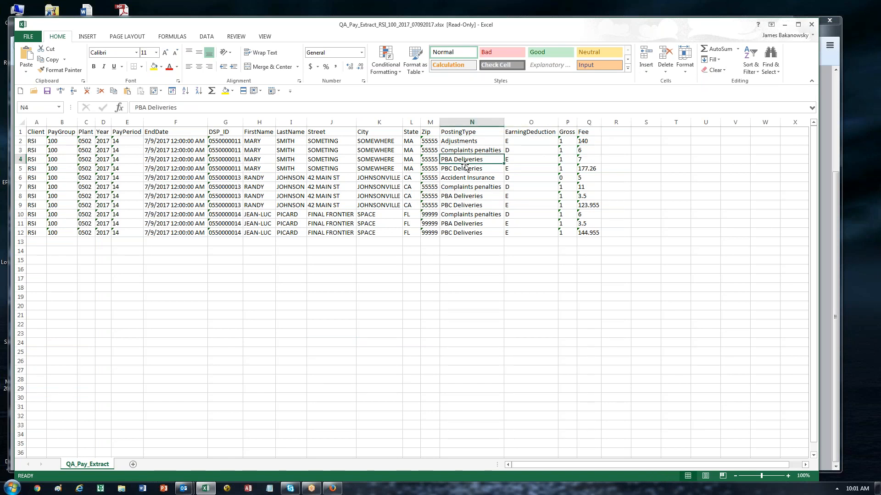
left_click(590, 161)
left_click(468, 169)
left_click(584, 172)
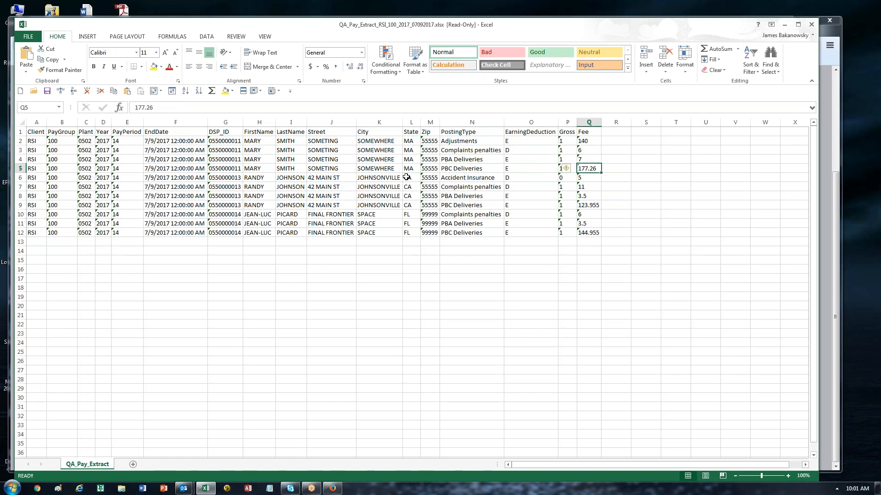
left_click(470, 169)
left_click(474, 161)
left_click(524, 151)
left_click_drag(515, 141, 516, 169)
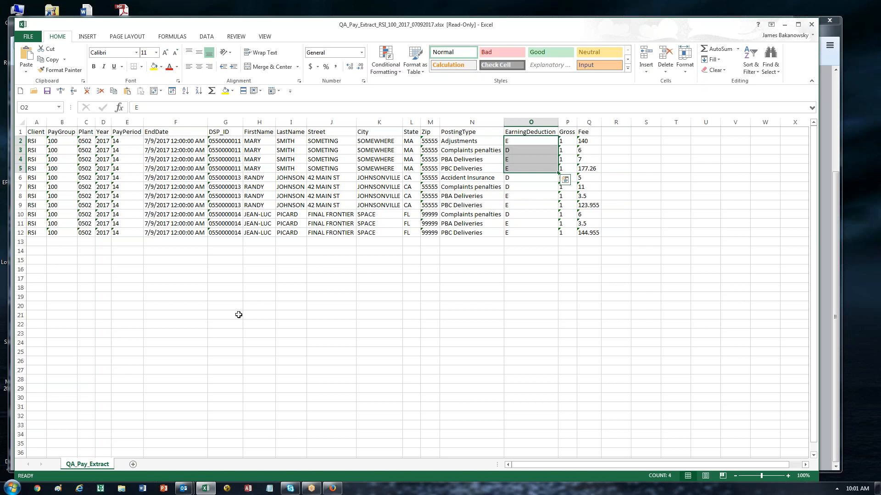
Step: Close the QA_Pay_Extract workbook and return to the DSP Pay Summary page in the browser
left_click_drag(611, 27, 589, 87)
left_click(789, 85)
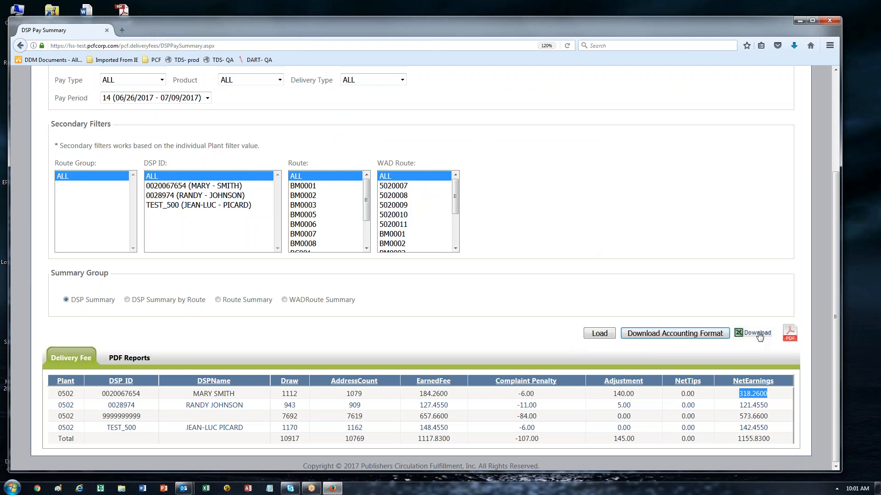
left_click(619, 231)
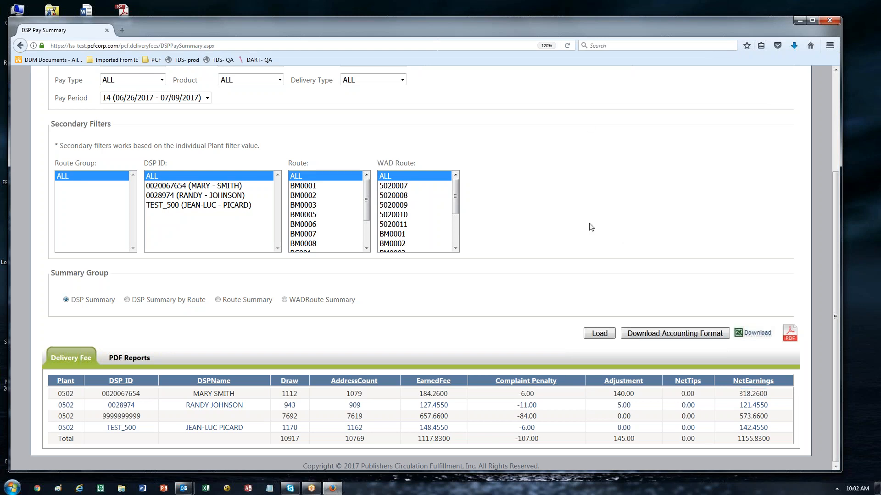
Step: Open the Delivery Fees Run Log for the DSP runs
scroll(592, 227, "up", 3)
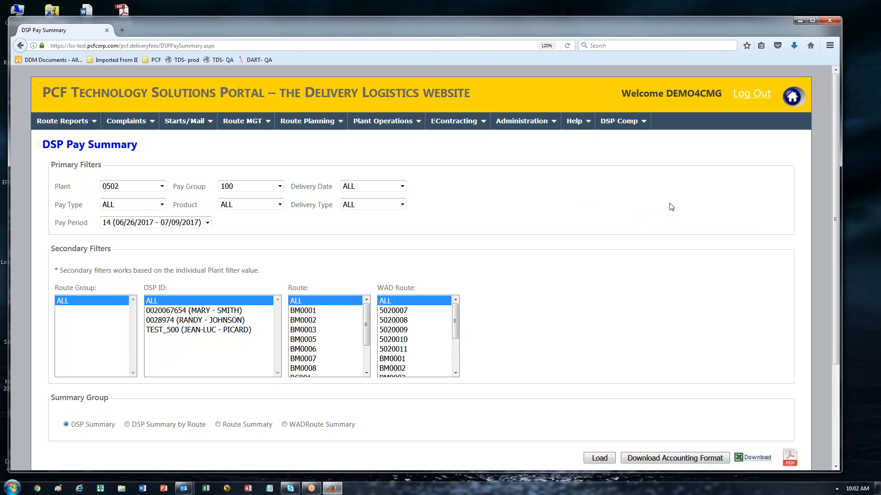
scroll(612, 287, "down", 3)
scroll(617, 271, "up", 3)
left_click(619, 121)
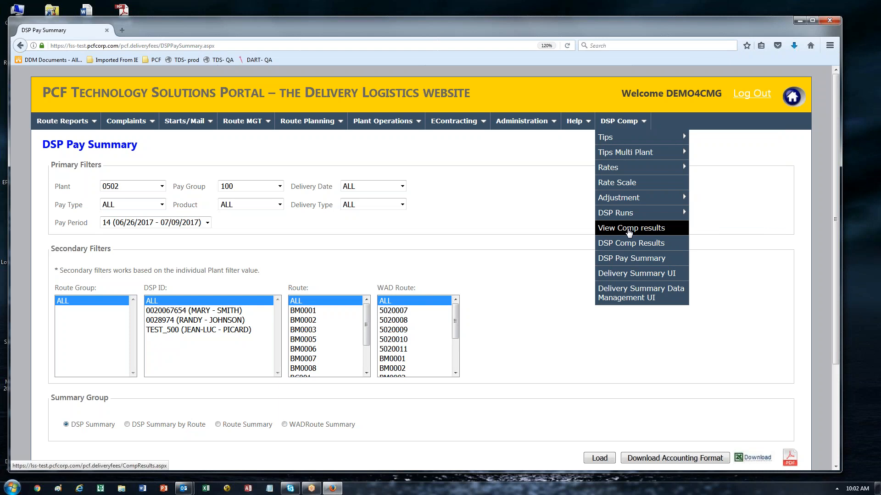
mouse_move(612, 121)
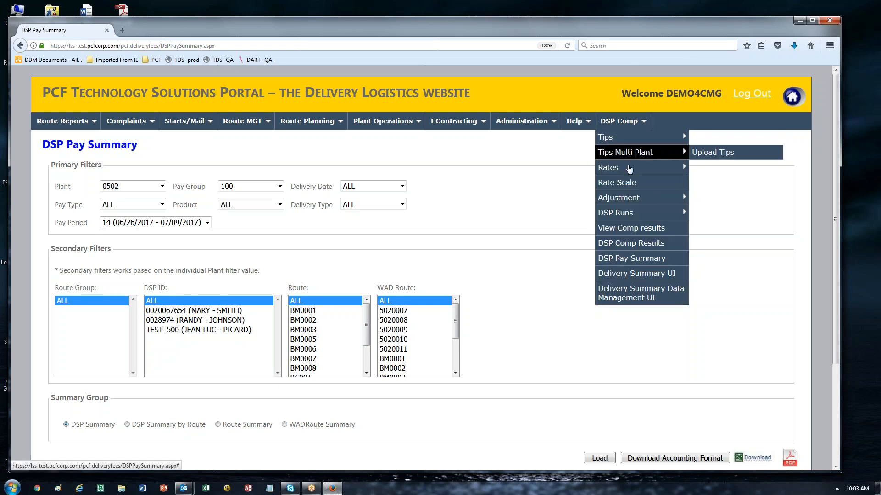
mouse_move(627, 213)
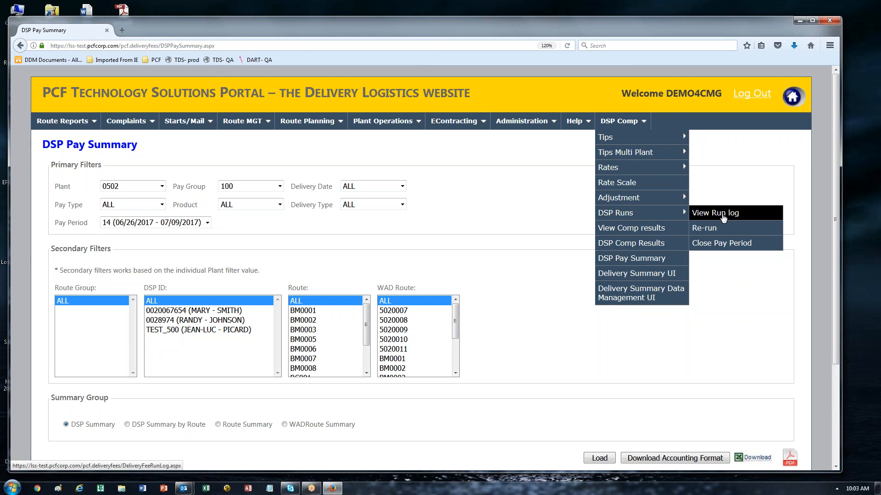
left_click(721, 214)
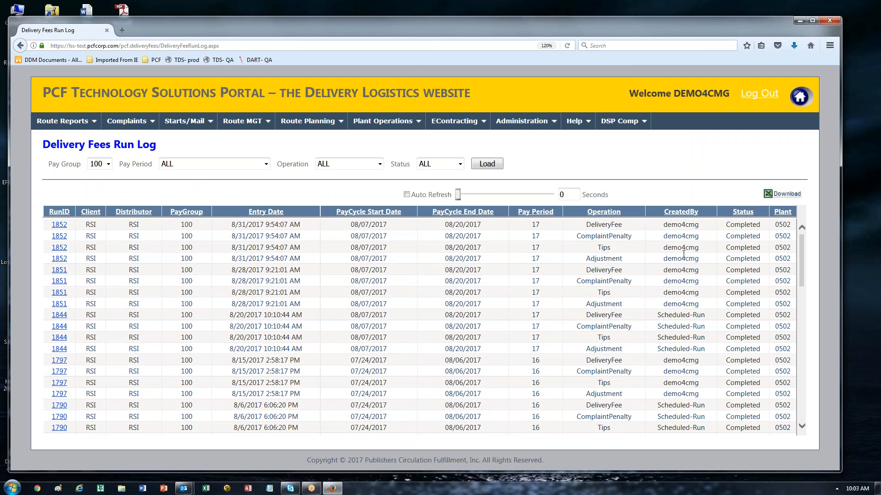
Step: Check the creator and operations of run 1852 and open the detailed log of its Tips operation
left_click_drag(664, 259, 694, 259)
left_click_drag(586, 260, 611, 224)
left_click(58, 248)
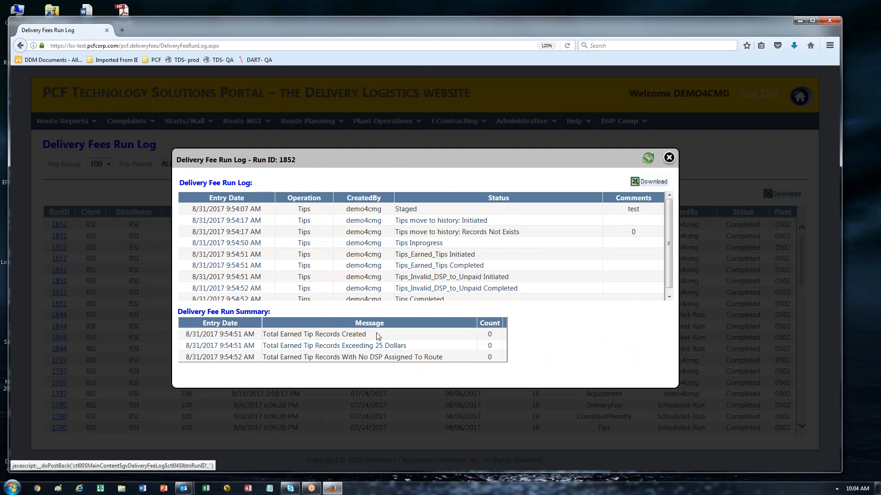
Step: Review the Tips summary messages on earned tip records created and records without an assigned DSP, and close the log
left_click_drag(263, 334, 365, 334)
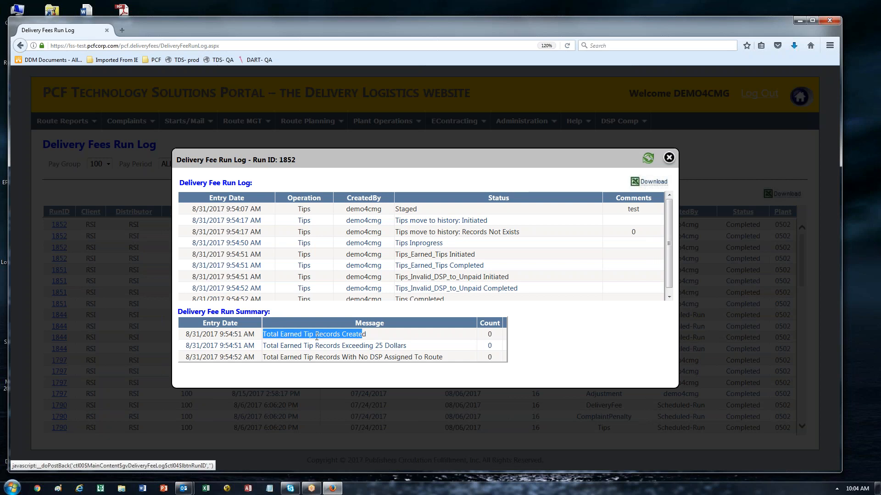
left_click(369, 338)
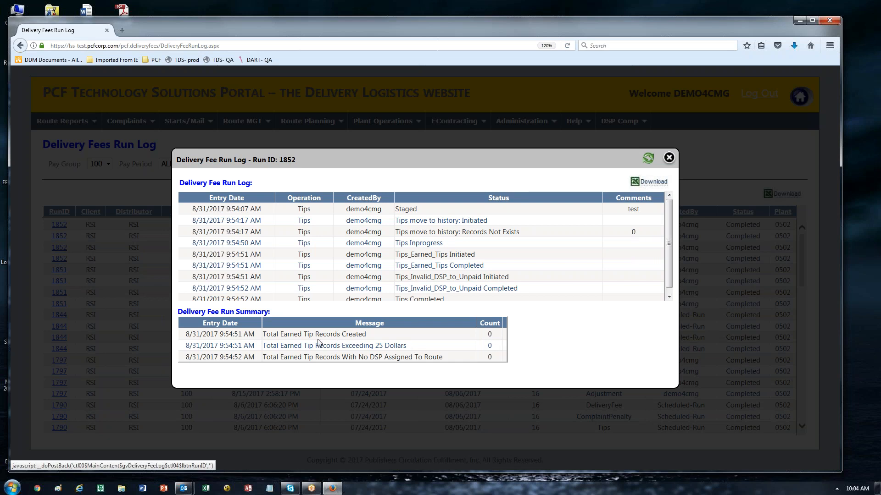
left_click_drag(266, 334, 360, 335)
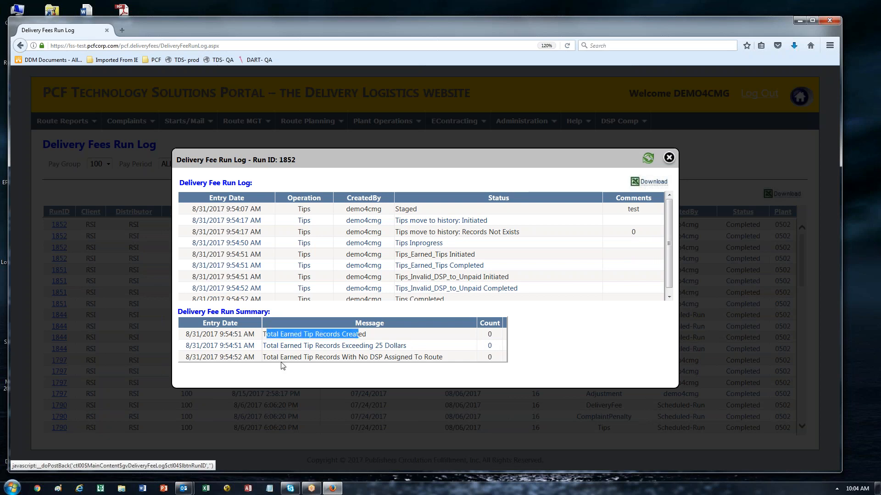
left_click_drag(264, 357, 441, 360)
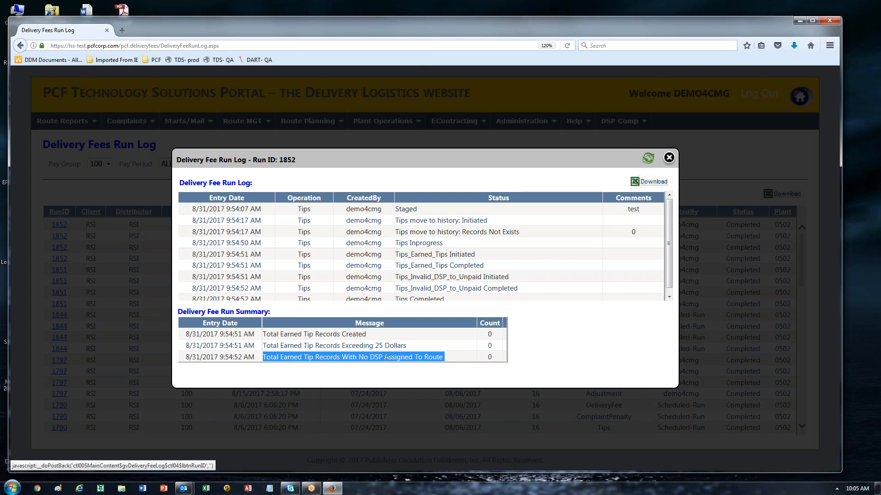
left_click(383, 385)
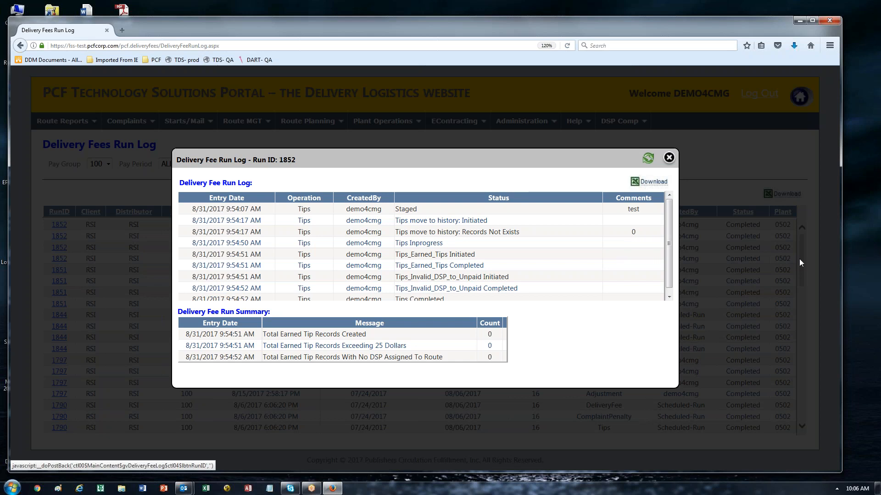
left_click_drag(262, 361, 445, 360)
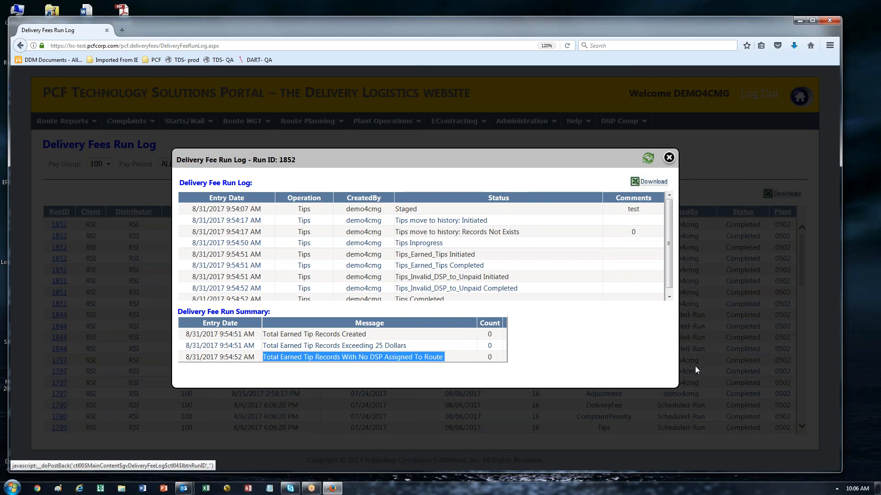
left_click(669, 158)
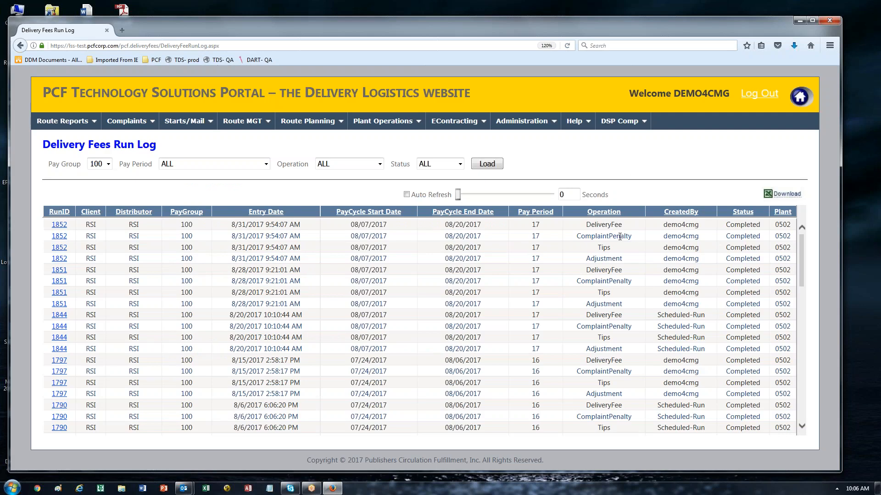
Step: Open run 1852's ComplaintPenalty log and review the summary lines for records created and records with no DSP assigned to route
left_click(64, 237)
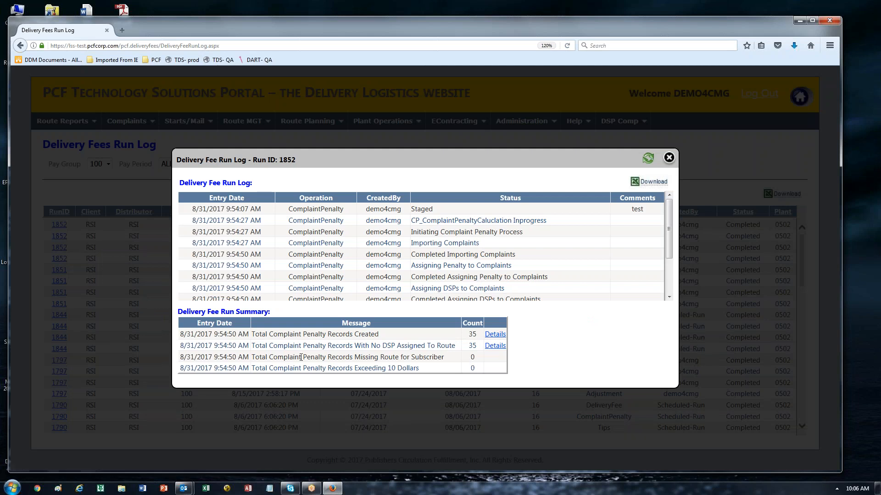
left_click_drag(250, 334, 478, 337)
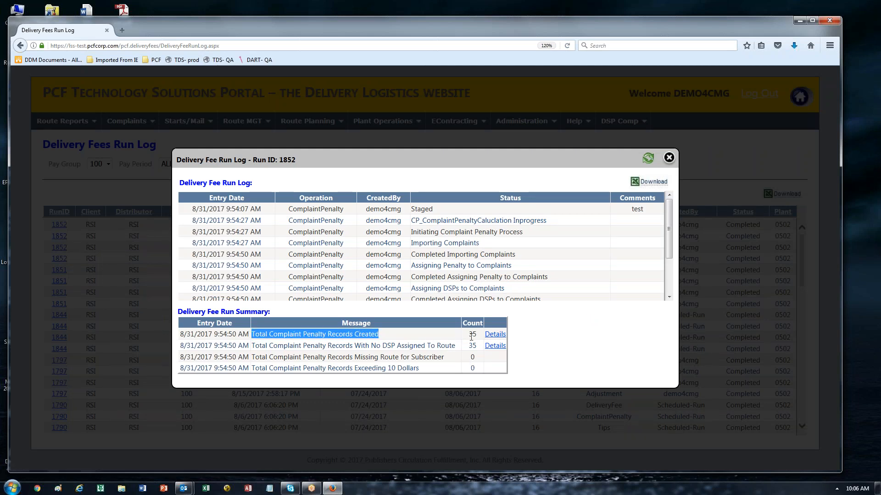
left_click(257, 348)
left_click_drag(257, 347, 453, 350)
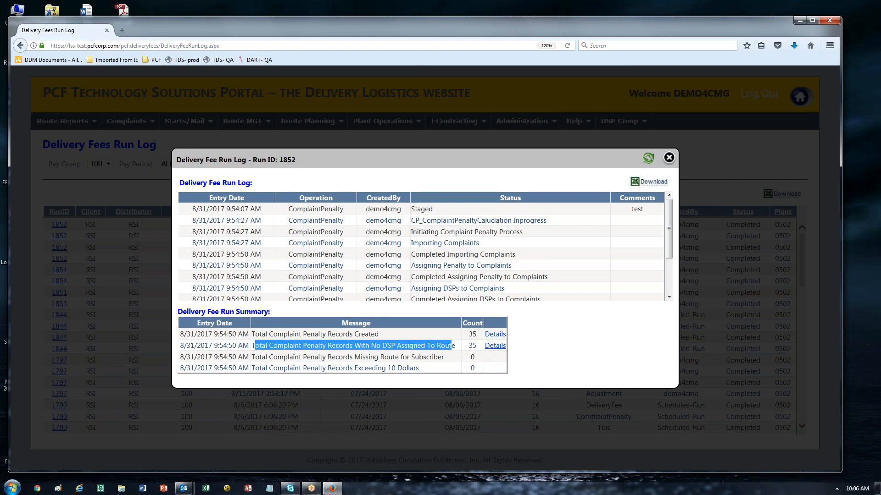
Step: Open the details of Total Complaint Penalty Records Created and look through the records from the product to the delivery type
left_click(496, 335)
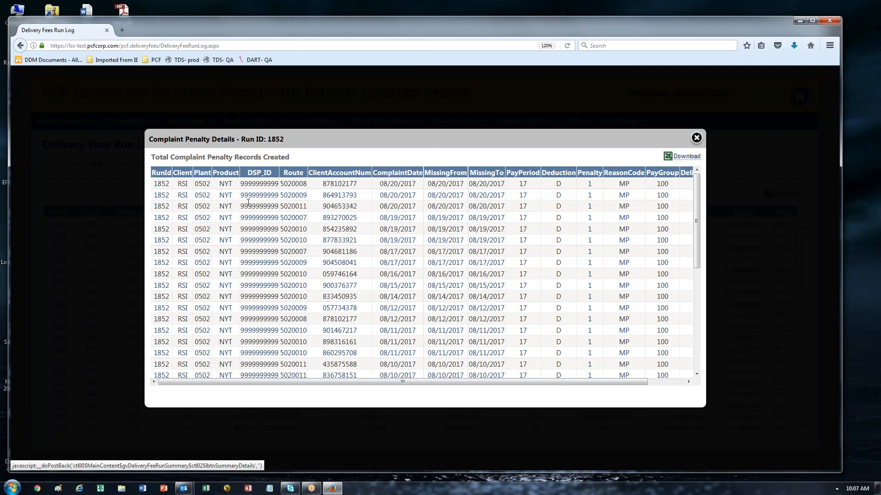
scroll(243, 275, "down", 8)
scroll(243, 280, "up", 8)
left_click_drag(220, 184, 232, 183)
left_click_drag(576, 384, 658, 384)
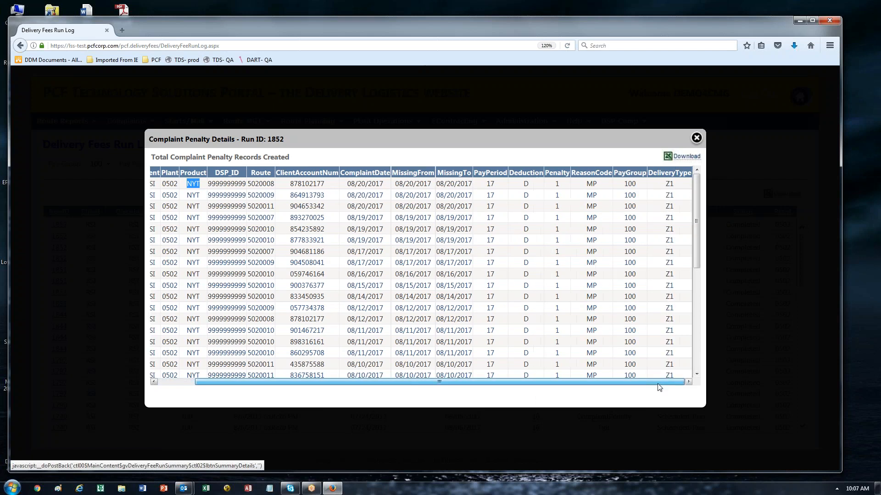
Step: Examine the first record's penalty, missing-to date, complaint date and DSP ID, and close the details and the ComplaintPenalty log
double_click(557, 183)
left_click_drag(441, 183, 462, 184)
left_click_drag(352, 183, 382, 190)
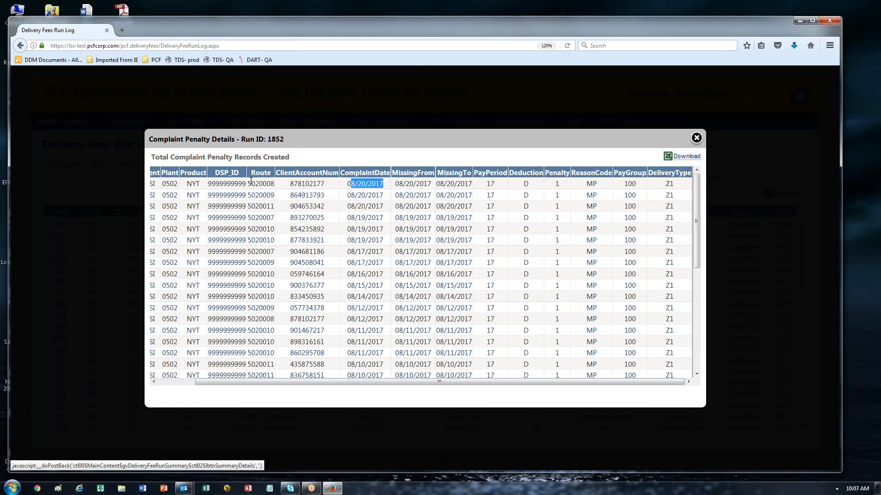
mouse_move(219, 184)
left_mouse_down()
mouse_move(362, 185)
mouse_move(231, 184)
left_mouse_up()
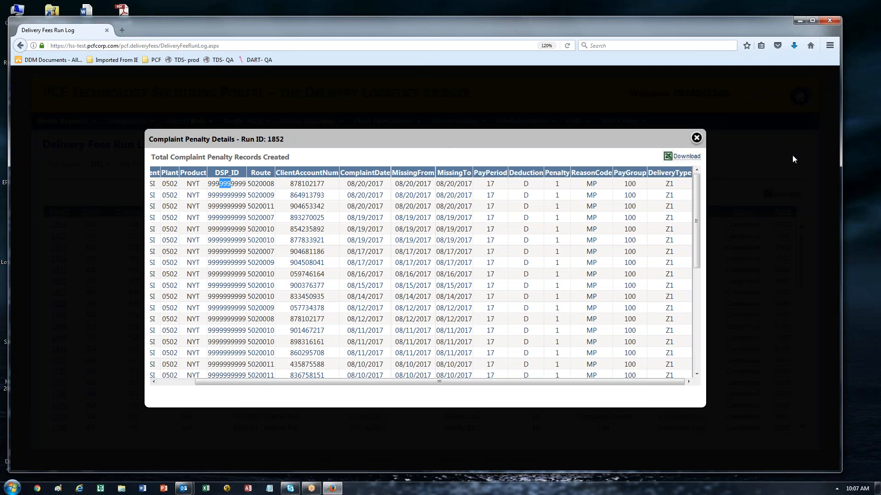
left_click(696, 138)
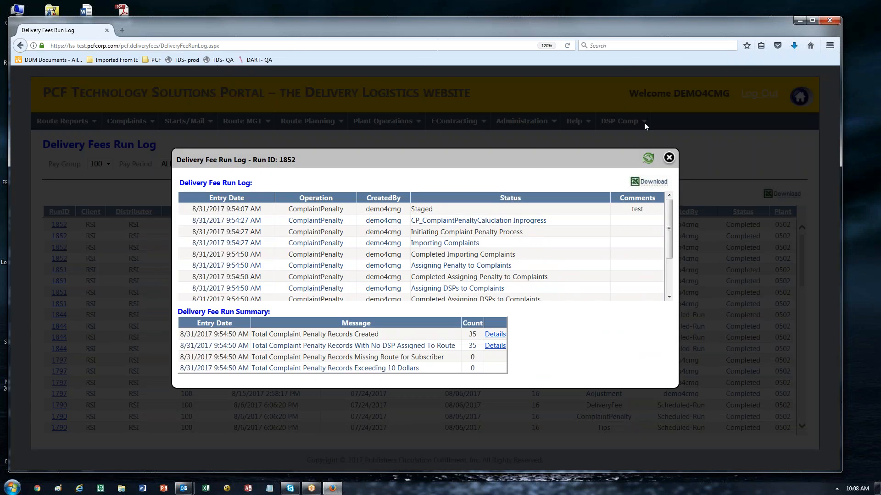
left_click(668, 158)
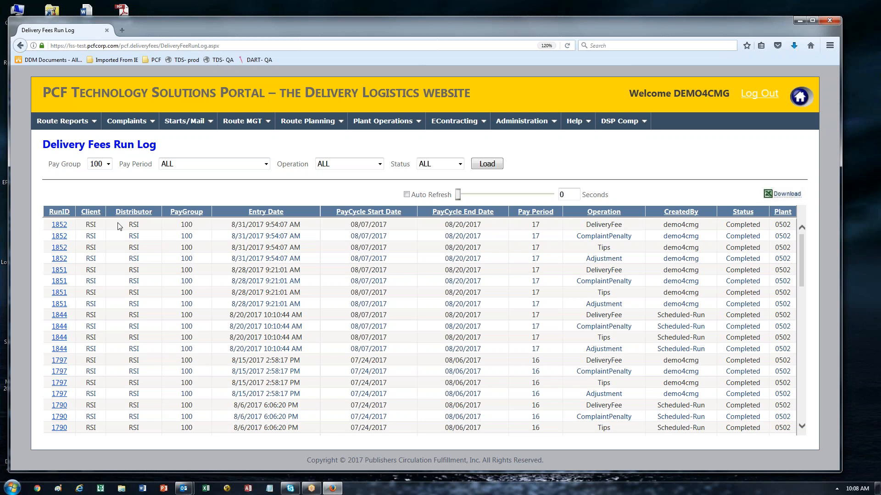
Step: Open run 1852's DeliveryFee log, check the count of delivery fee records created, and close the log
left_click(59, 226)
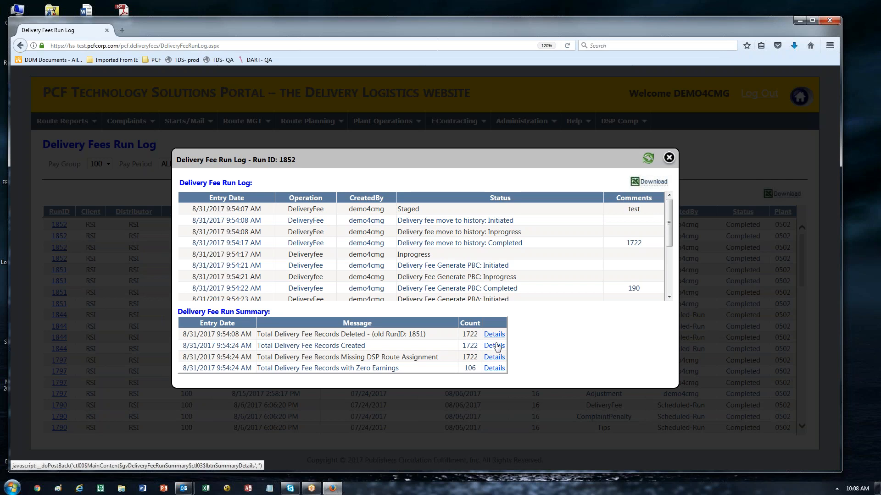
double_click(466, 346)
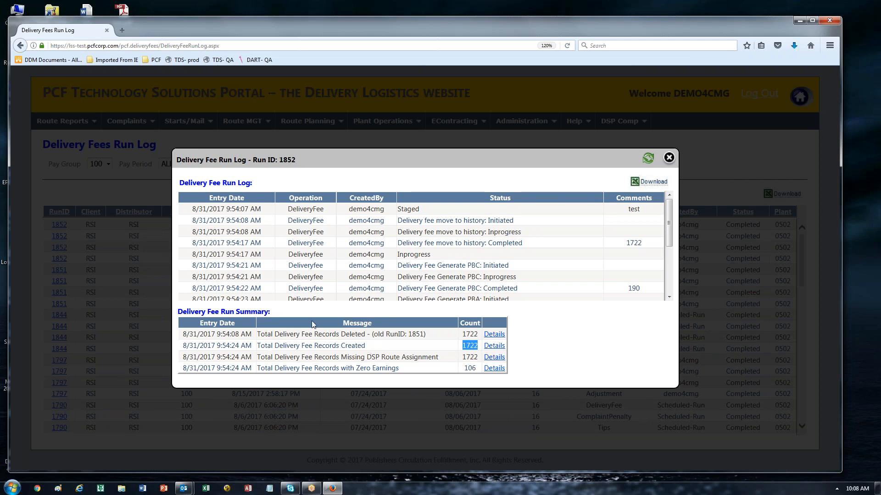
left_click(668, 158)
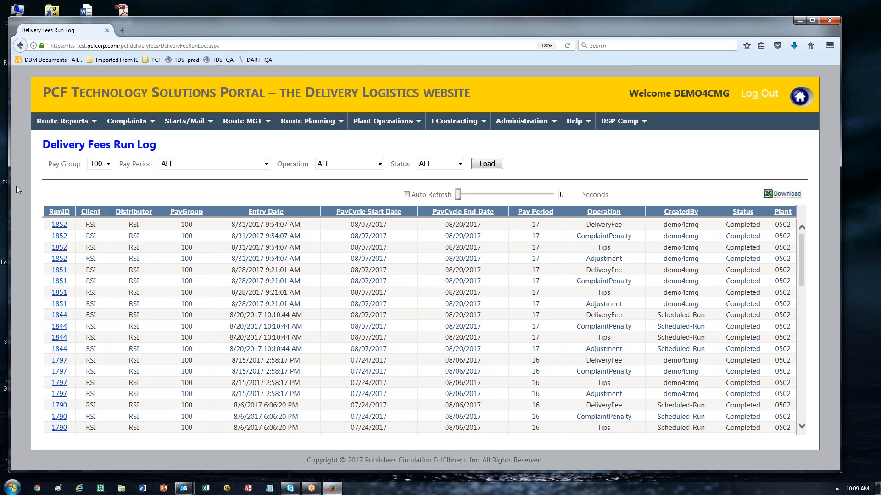
double_click(600, 248)
mouse_move(620, 121)
left_click(648, 174)
left_click_drag(582, 26, 551, 18)
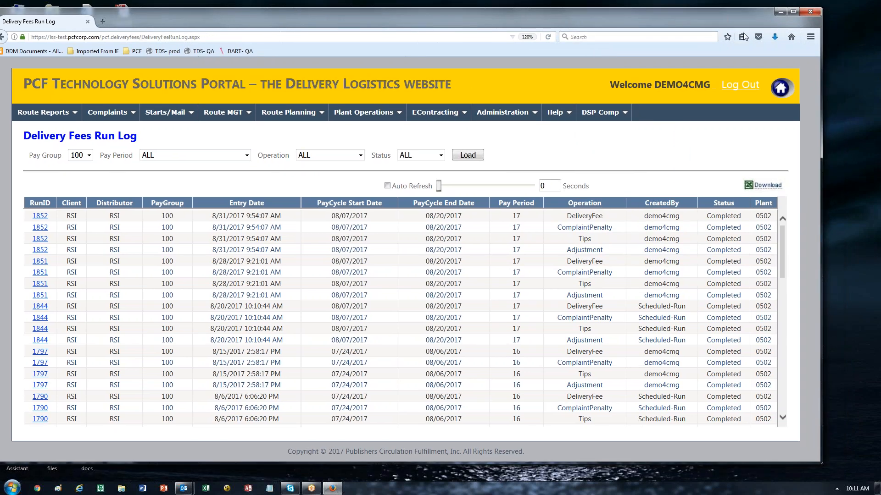